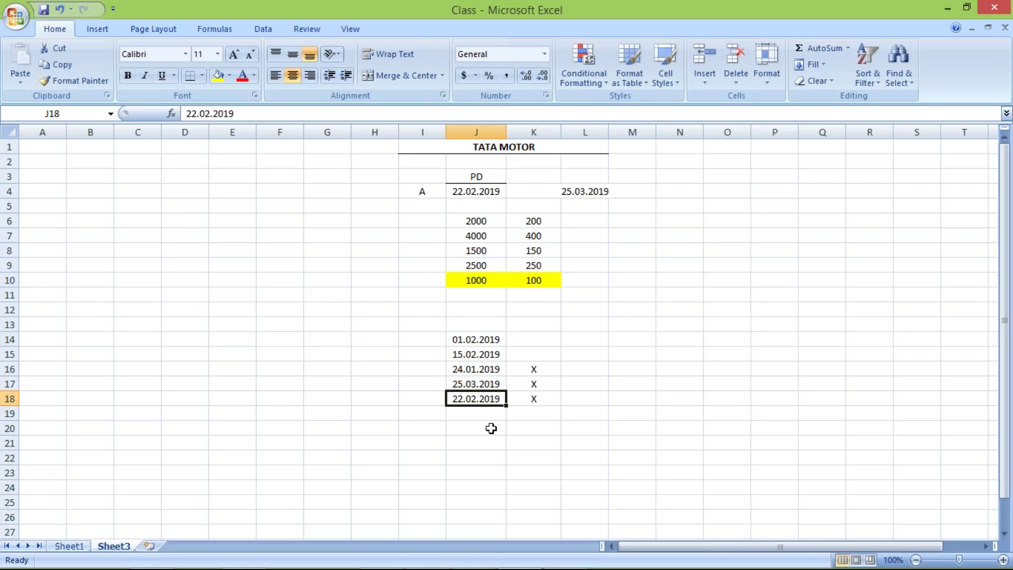
# Examine the posting dates and their X marks on the TATA MOTOR sheet and the Posting Period Variant slide in PowerPoint
pyautogui.click(354, 428)
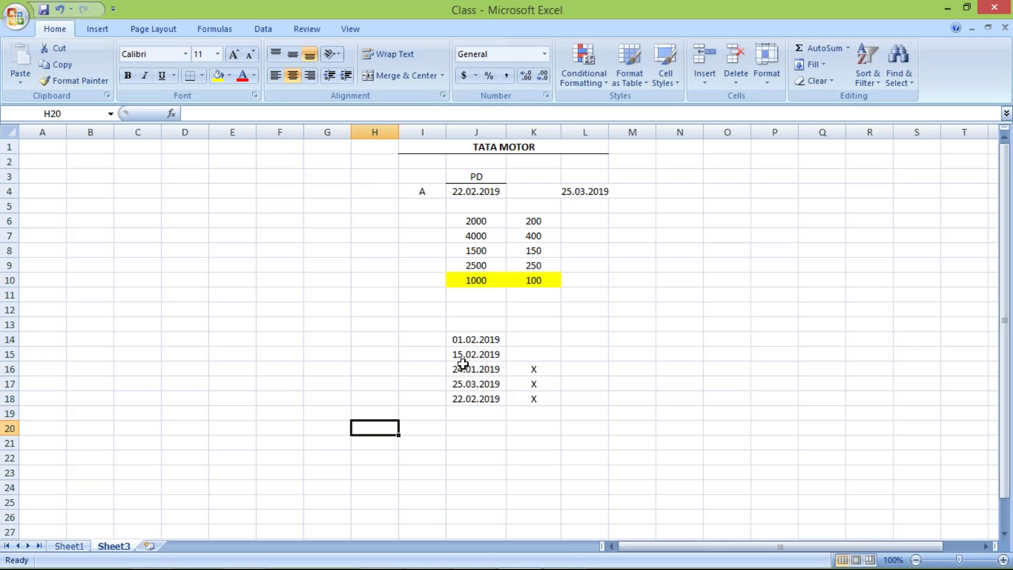
pyautogui.click(462, 401)
pyautogui.keyDown('shift'); pyautogui.click(569, 405); pyautogui.keyUp('shift')
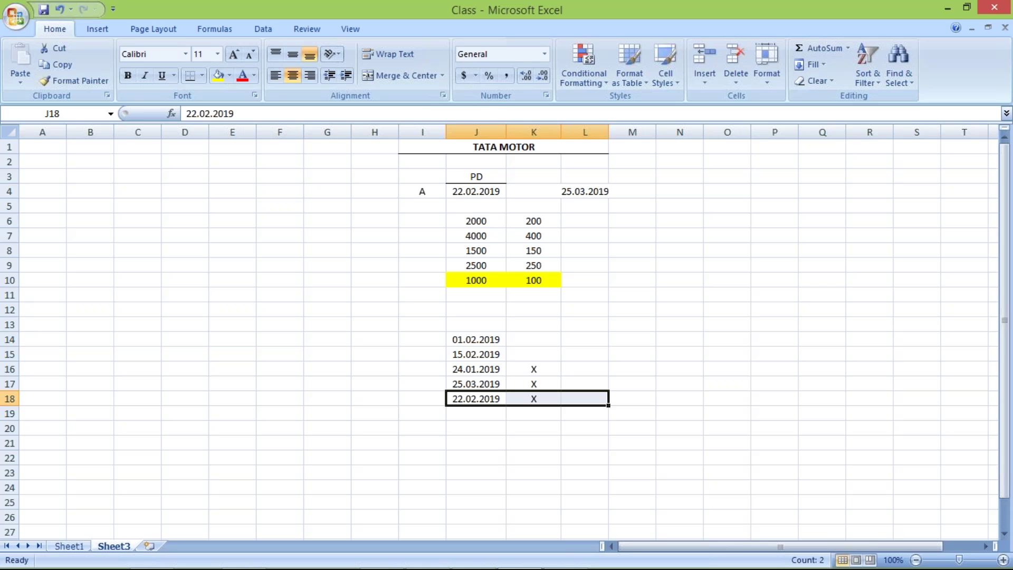
pyautogui.click(332, 448)
pyautogui.click(477, 399)
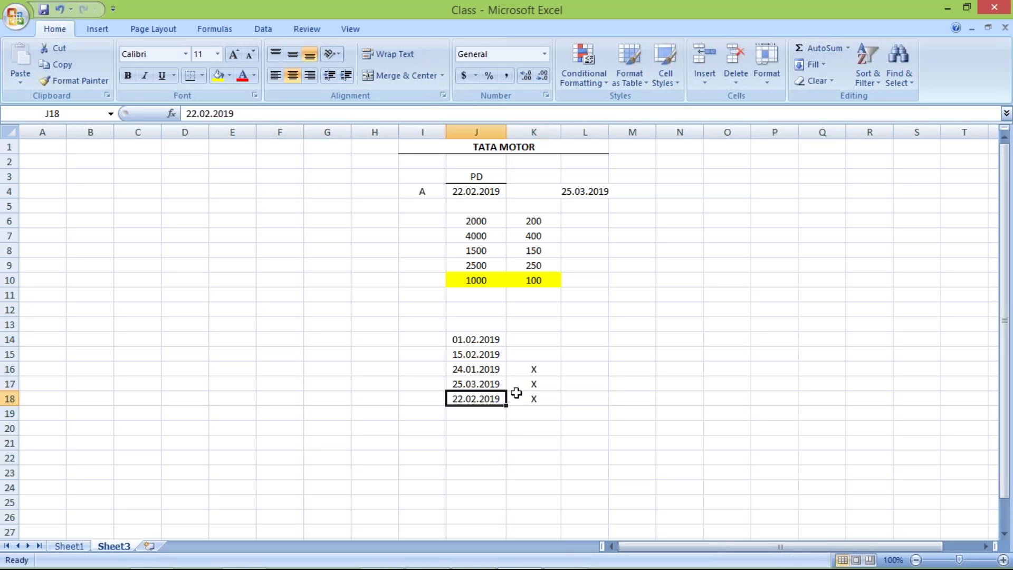
pyautogui.keyDown('shift'); pyautogui.click(516, 392); pyautogui.keyUp('shift')
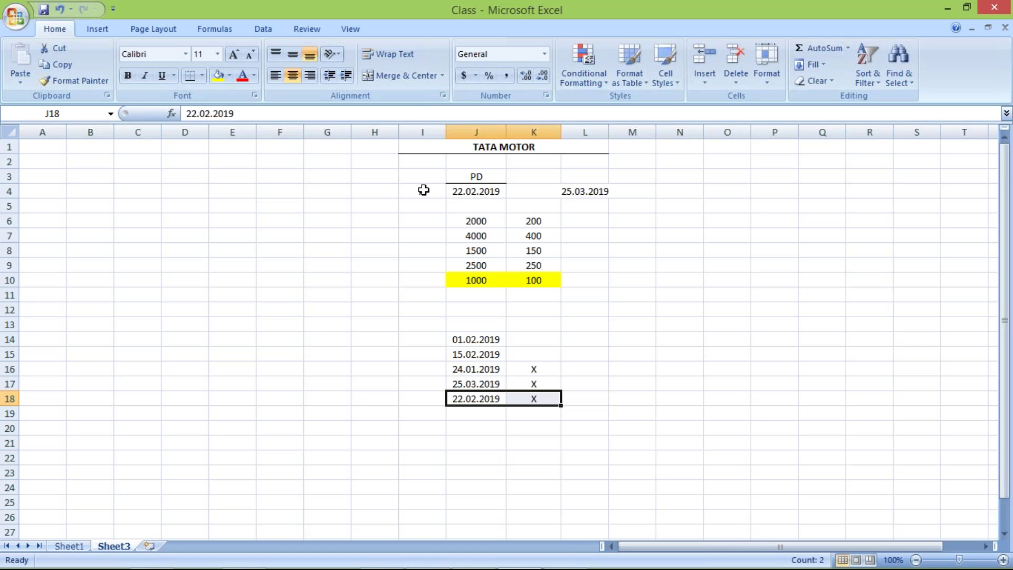
pyautogui.click(424, 190)
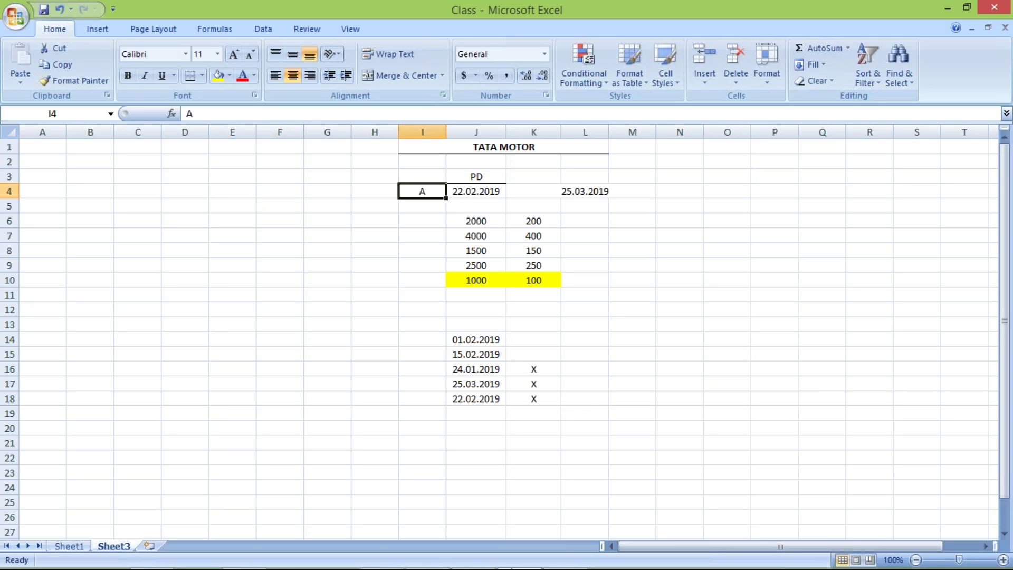
pyautogui.moveTo(471, 560)
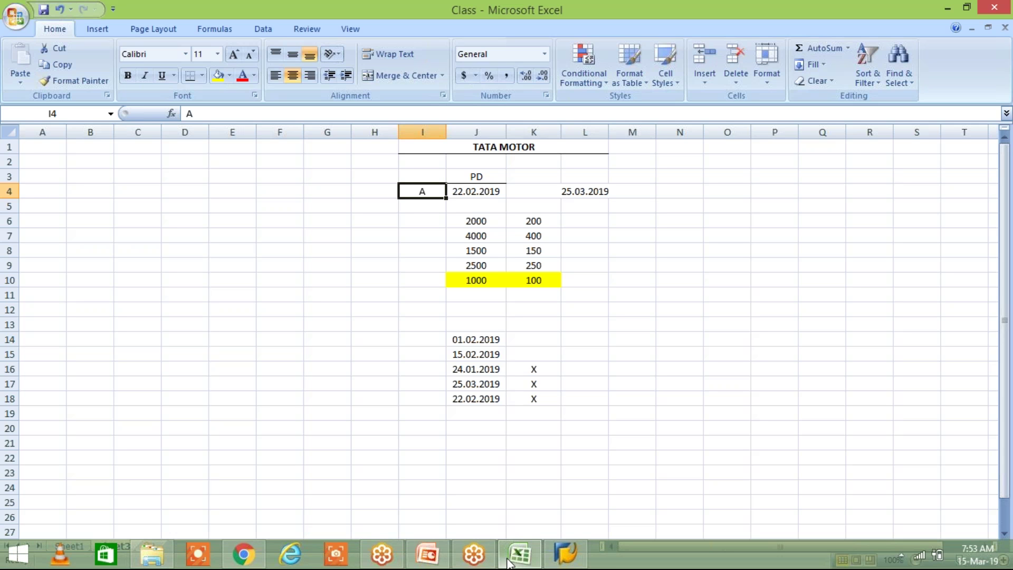
pyautogui.click(509, 562)
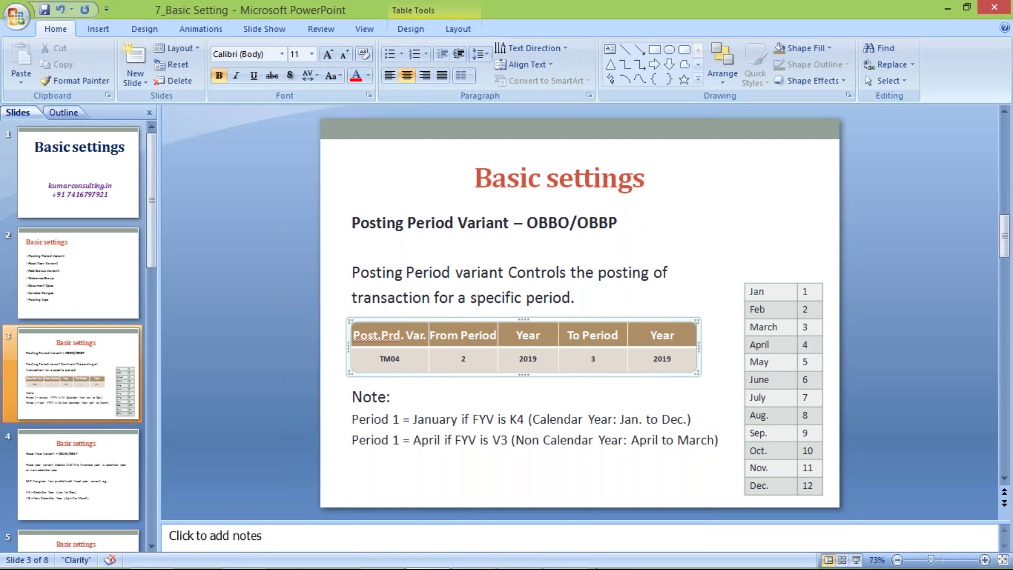
pyautogui.moveTo(532, 557)
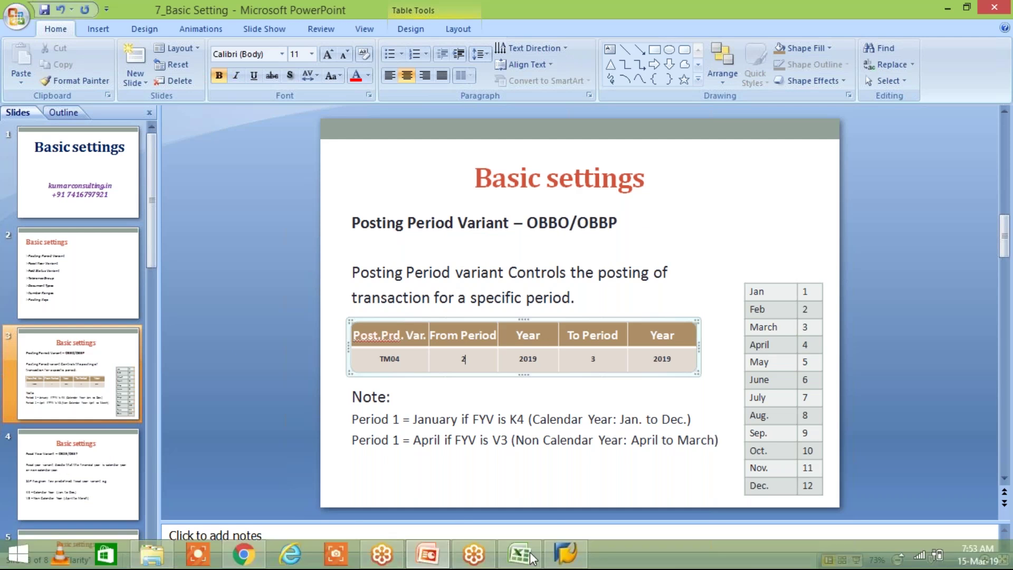
pyautogui.click(532, 557)
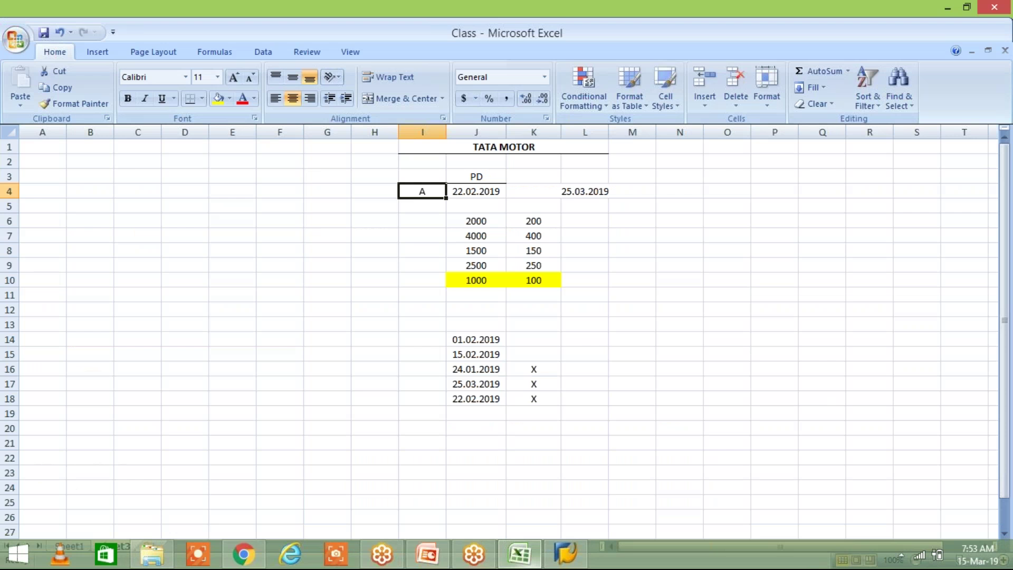
pyautogui.click(543, 426)
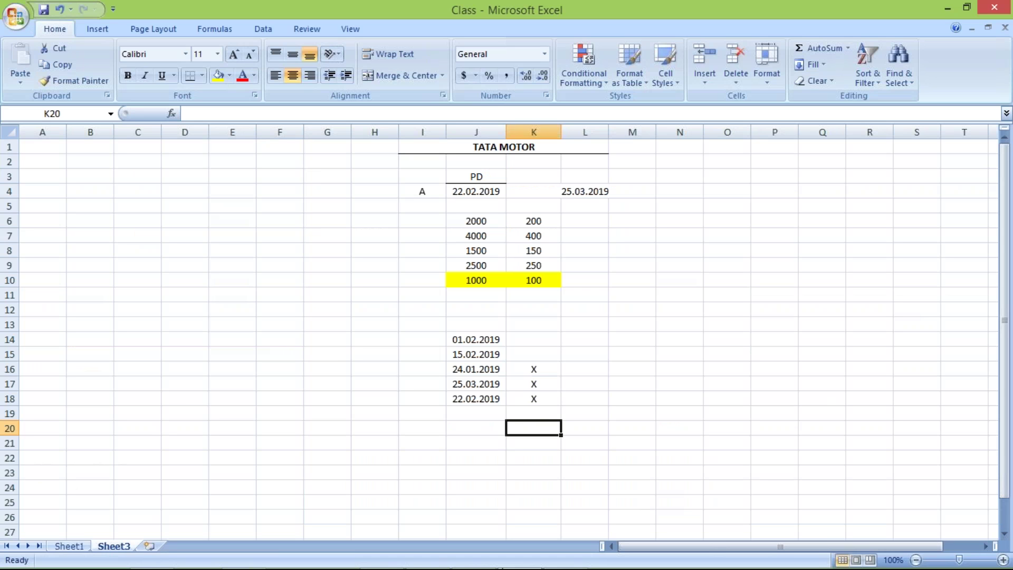
pyautogui.click(333, 358)
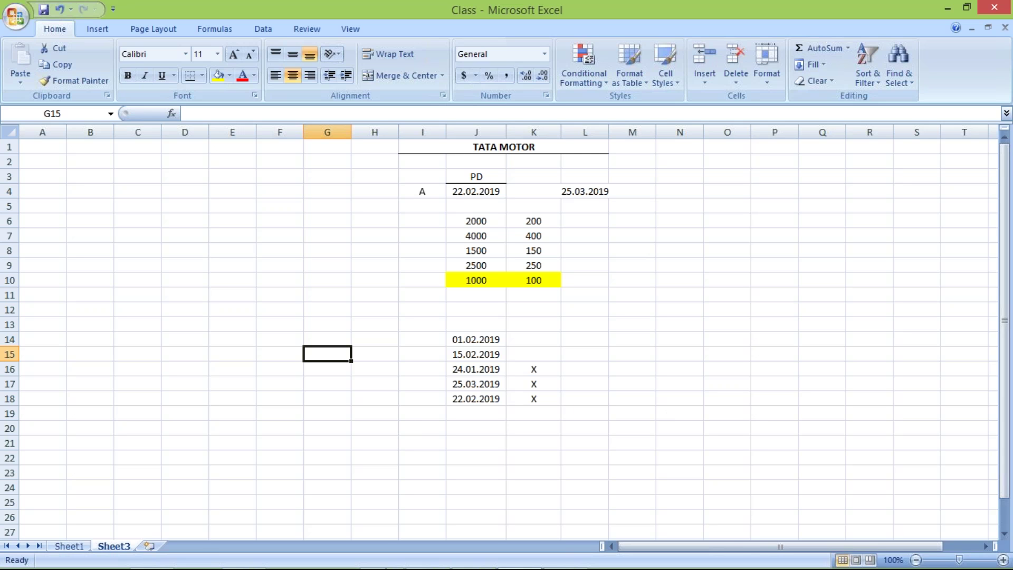
pyautogui.click(587, 350)
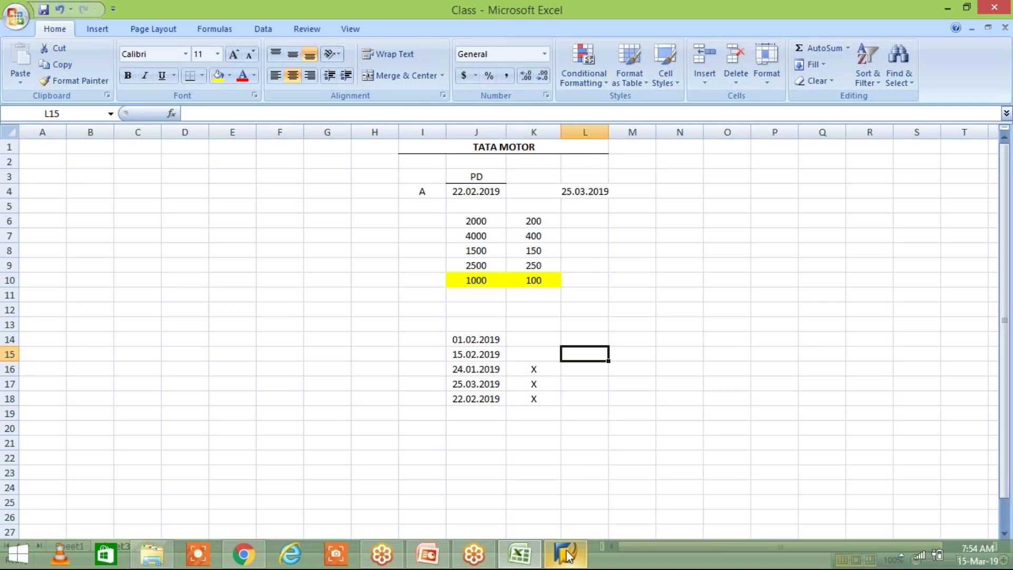
# Switch to SAP and log on to client 800 with the saved user name and the account password
pyautogui.click(566, 555)
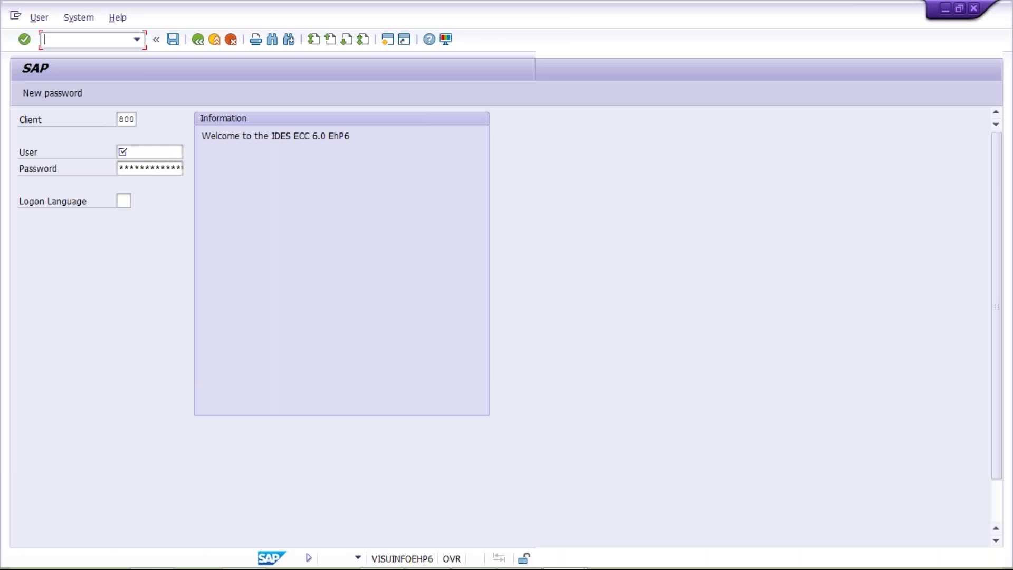
pyautogui.click(151, 152)
pyautogui.click(151, 152)
pyautogui.press('Down')
pyautogui.press('Return')
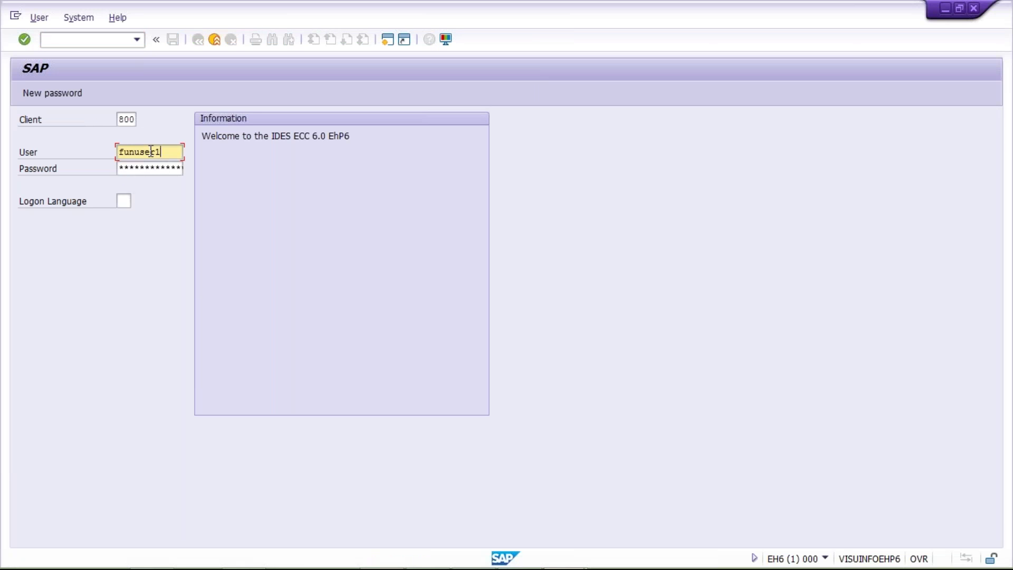
pyautogui.press('Tab')
pyautogui.press('Right')
pyautogui.press('Right')
pyautogui.press('Right')
pyautogui.press('Right')
pyautogui.press('Right')
pyautogui.press('Right')
pyautogui.press('Right')
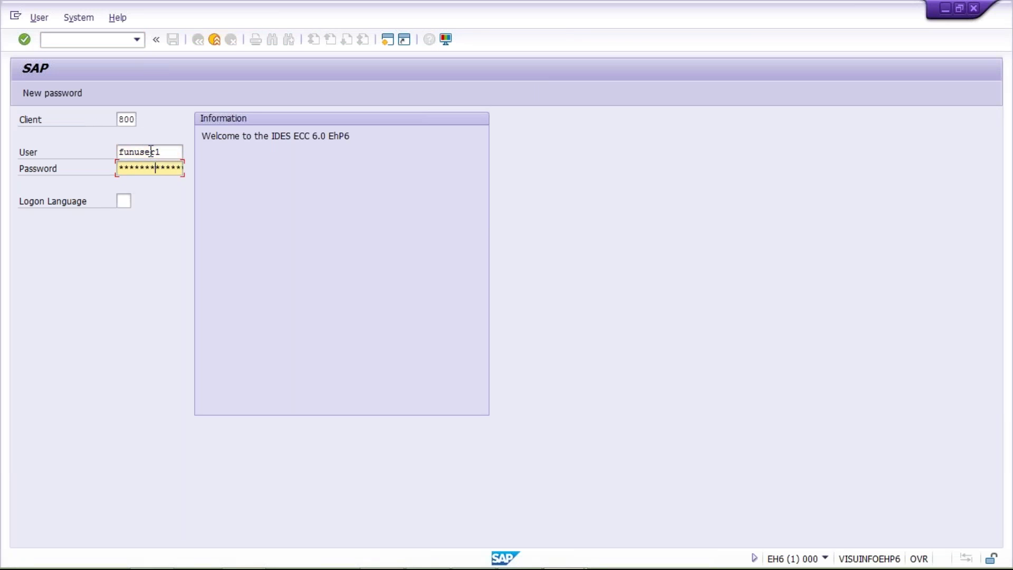
pyautogui.press('Return')
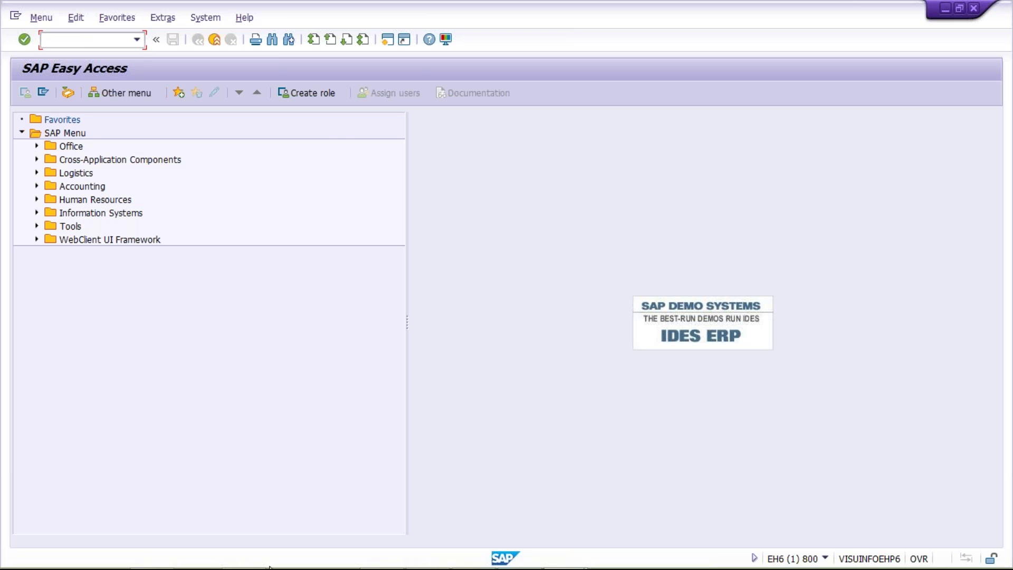
# Check the transaction codes on the PowerPoint slide, then run transaction OBBO in SAP and begin new entries
pyautogui.moveTo(282, 558)
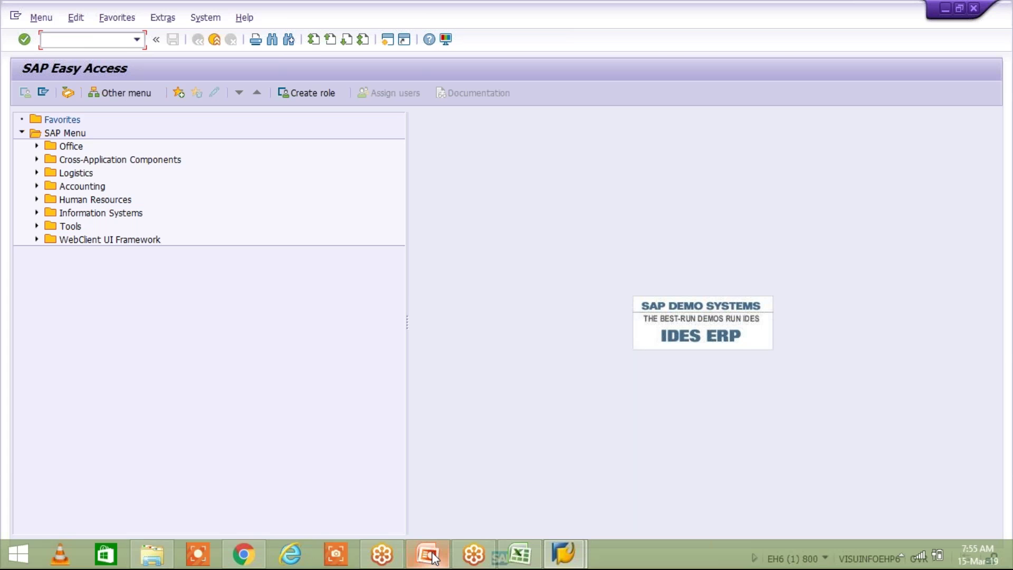
pyautogui.click(428, 555)
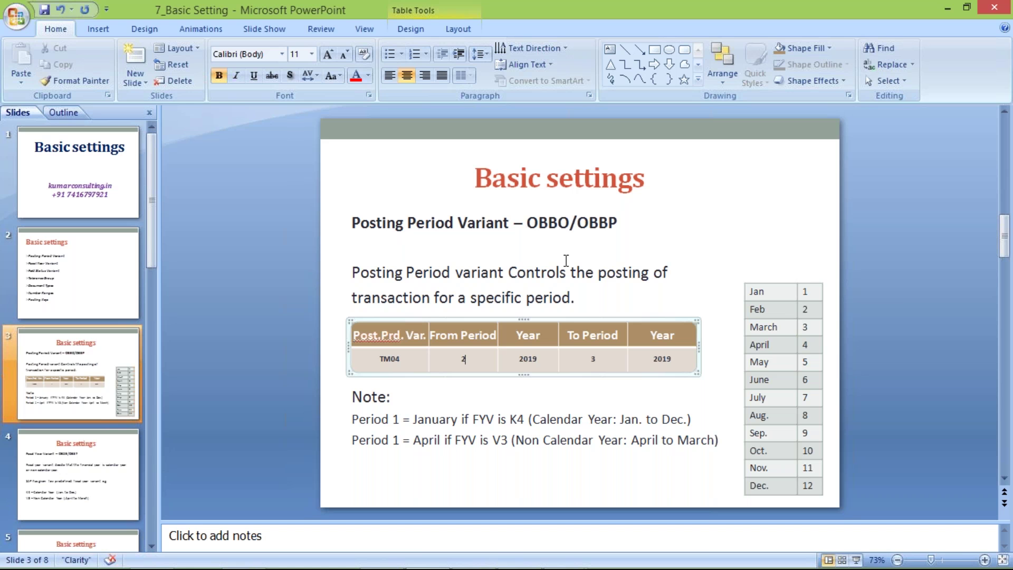
pyautogui.hotkey('alt', 'Tab')
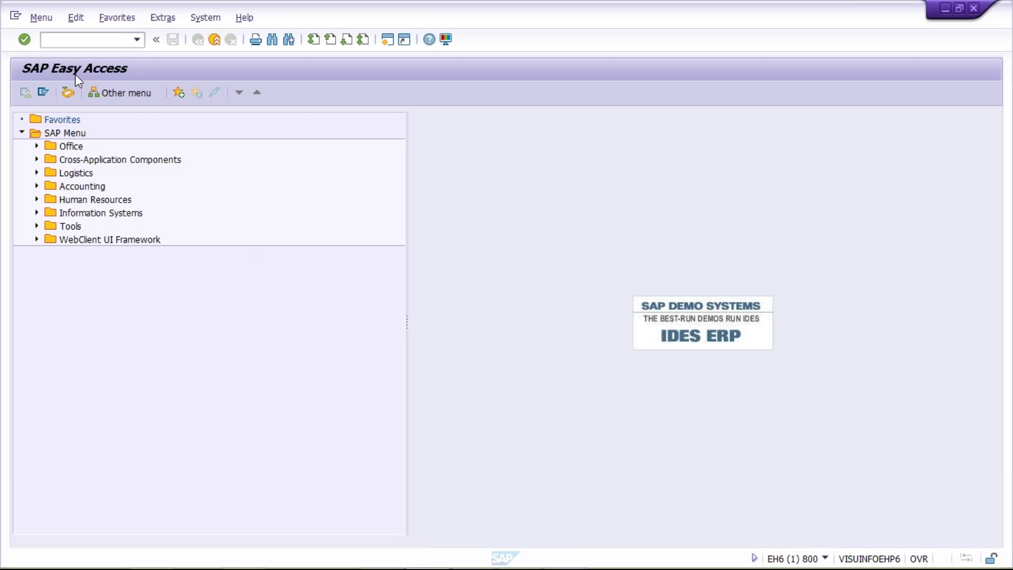
pyautogui.write('OBBO')
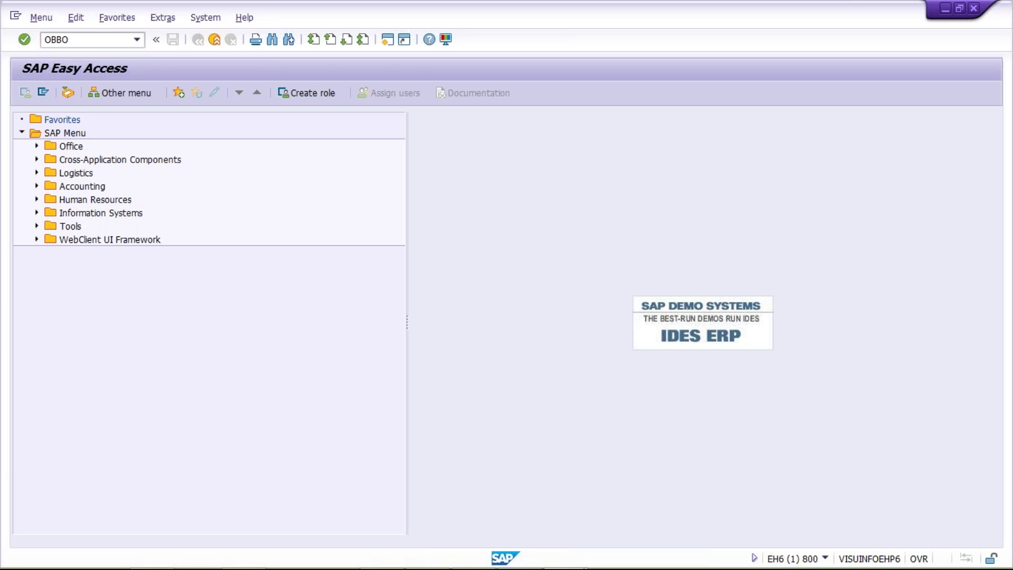
pyautogui.press('Return')
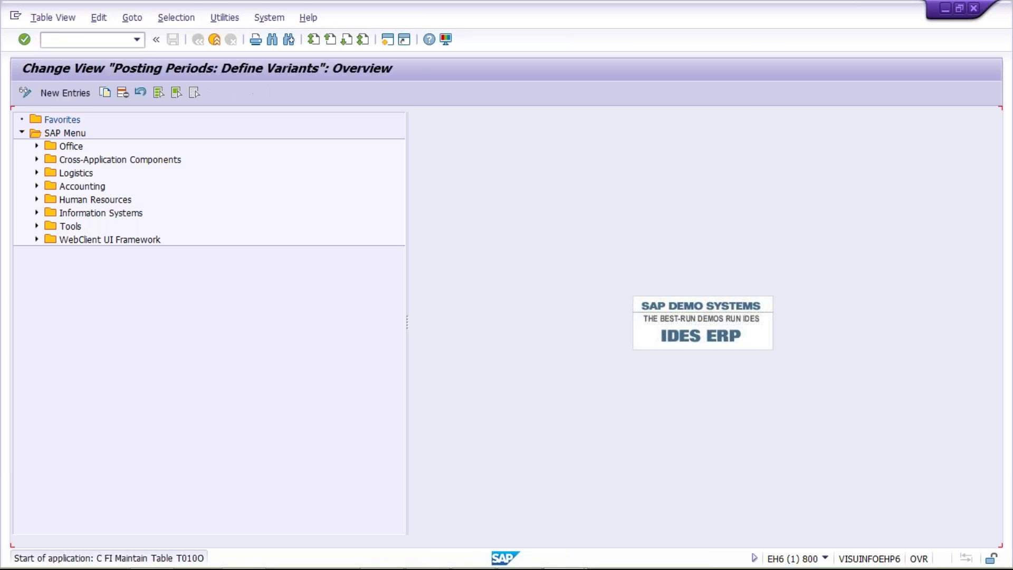
pyautogui.click(65, 95)
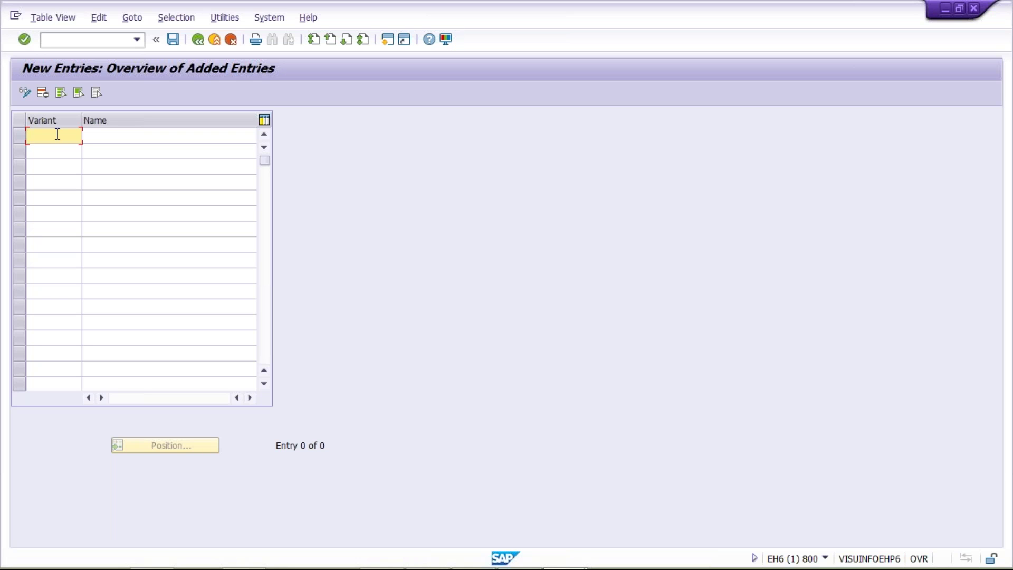
# Try to save a posting period variant TM04 named POSTING PERIOD VARIANT, and discard the entry
pyautogui.write('TM04')
pyautogui.press('Tab')
pyautogui.press('BackSpace')
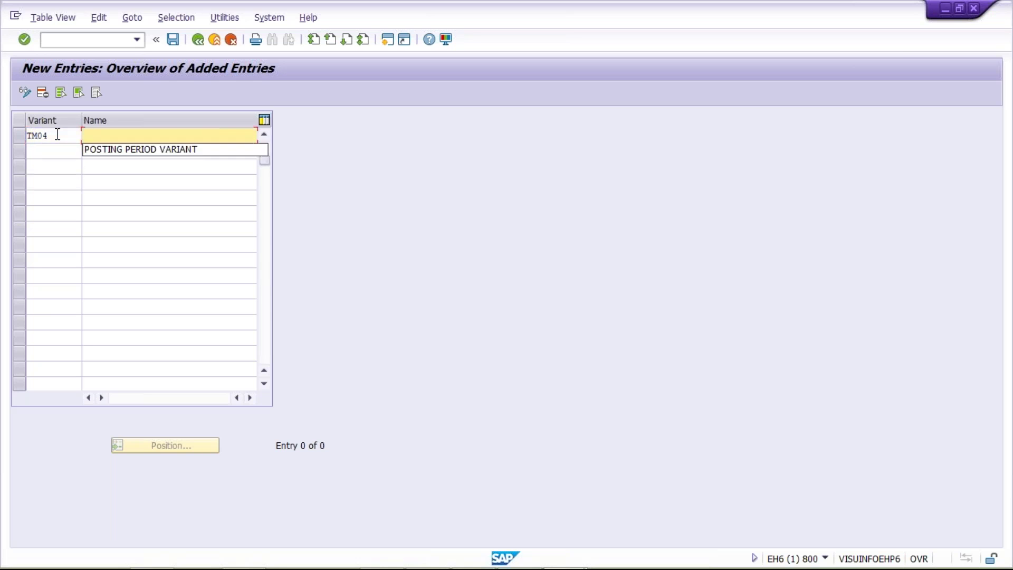
pyautogui.press('Down')
pyautogui.press('Return')
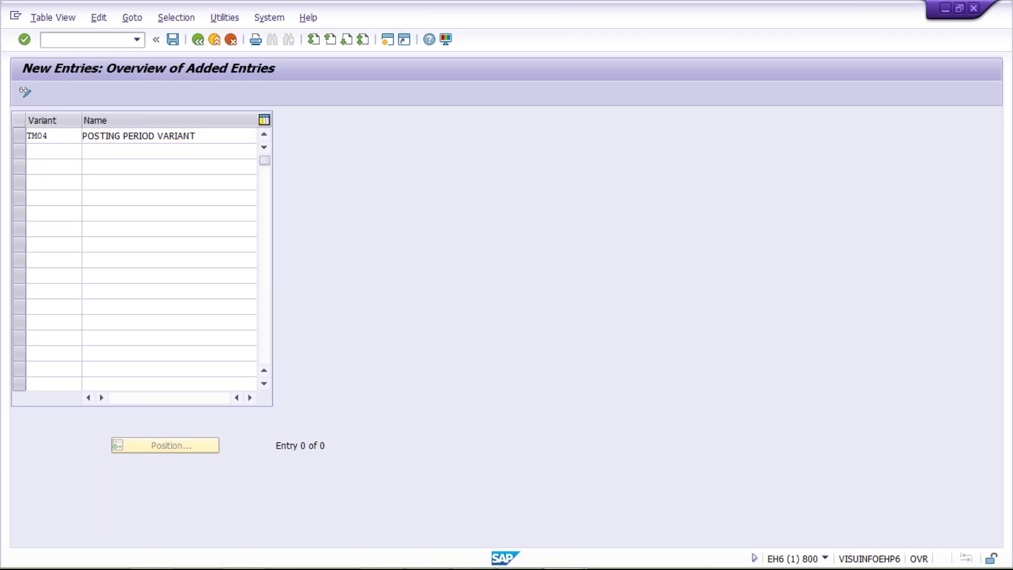
pyautogui.hotkey('ctrl', 's')
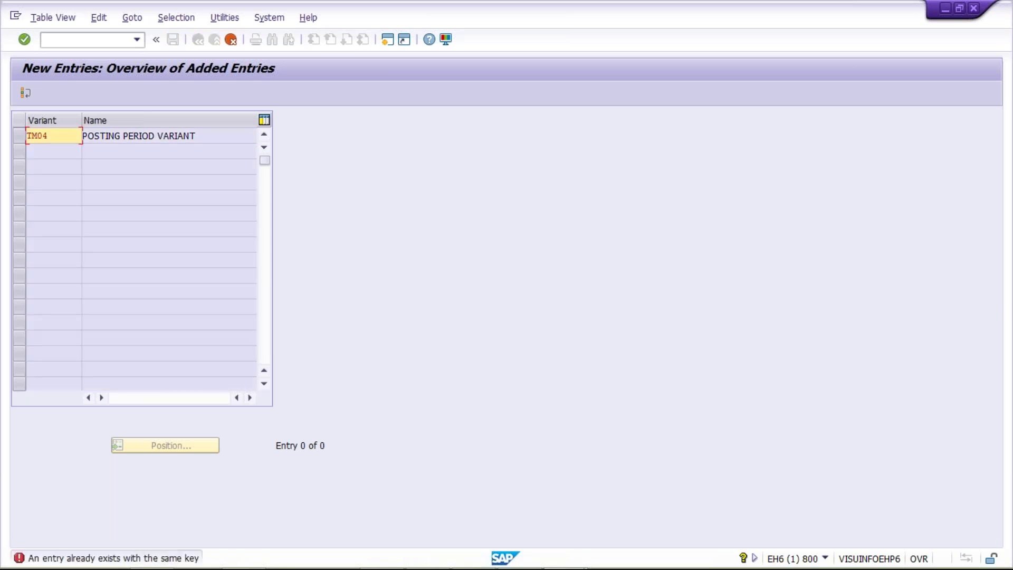
pyautogui.click(229, 42)
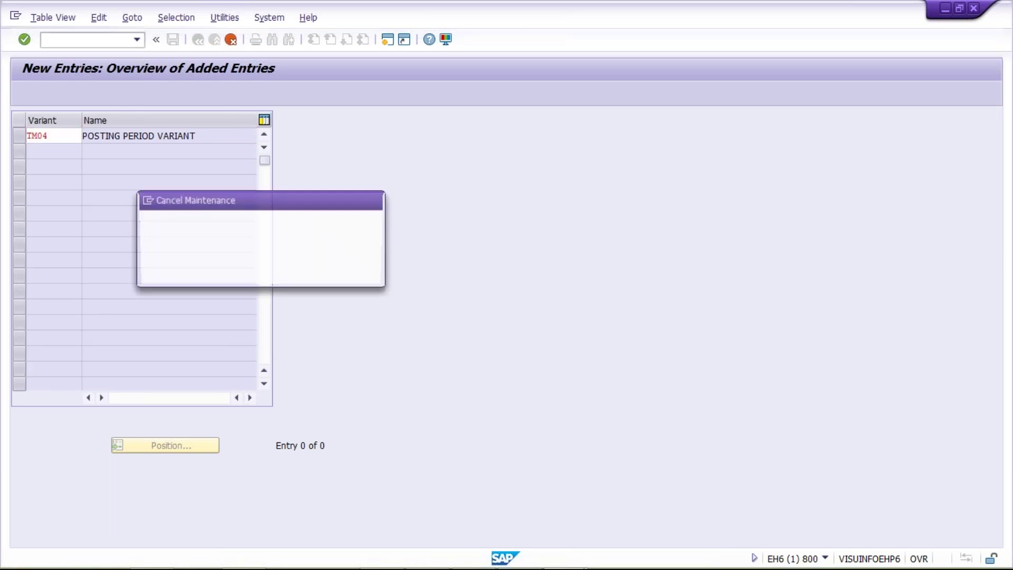
pyautogui.click(201, 271)
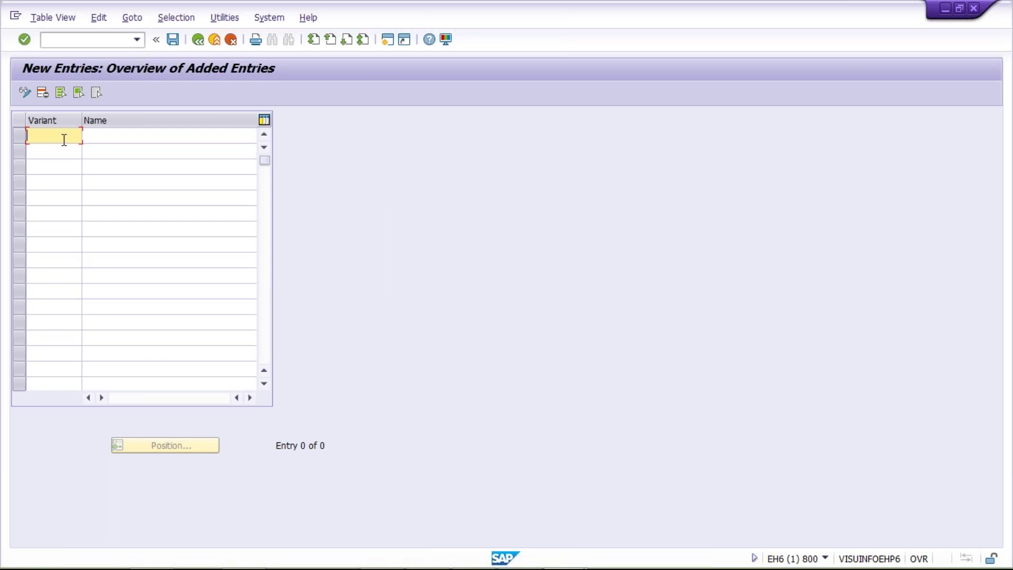
# Create posting period variant TM05 with the name POSTING PERIOD VARIANT and save it
pyautogui.write('TM05')
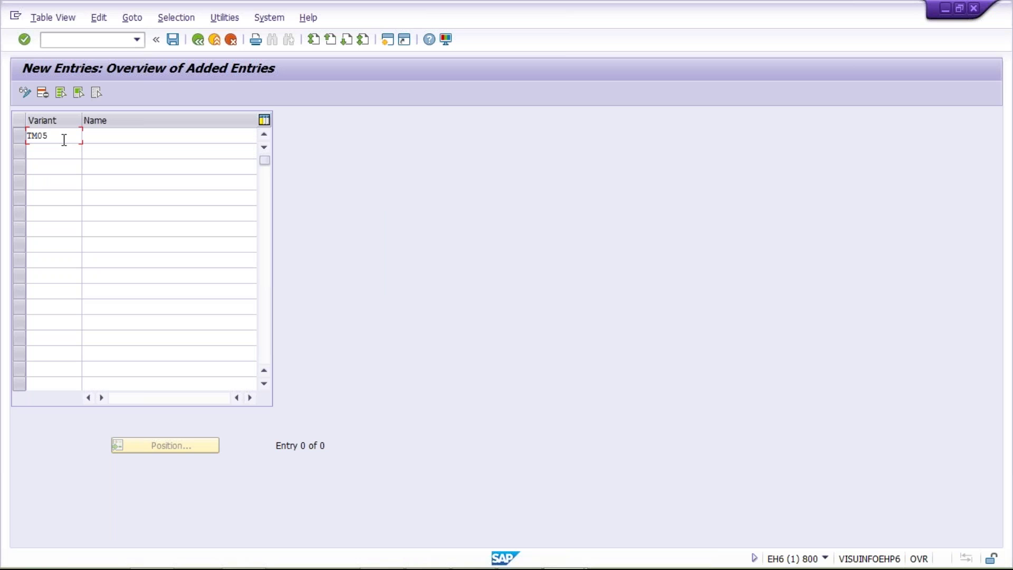
pyautogui.press('Tab')
pyautogui.write('POSTING PERIOD VARIANT')
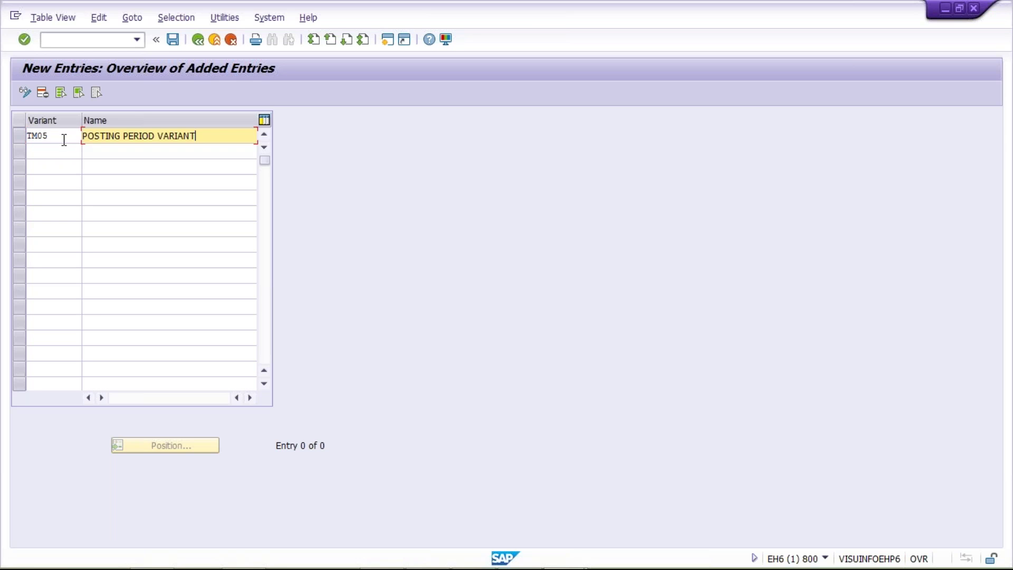
pyautogui.press('Return')
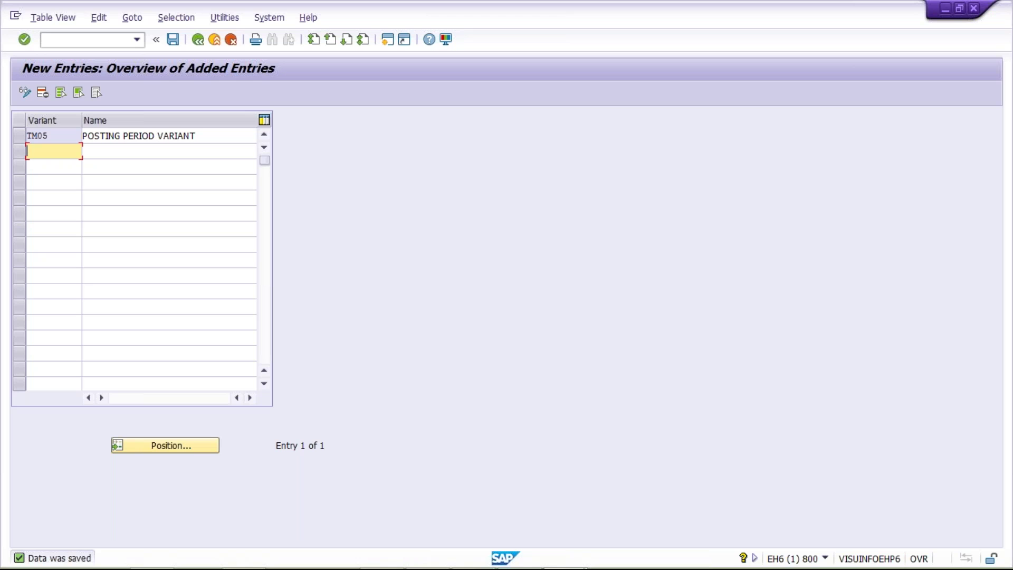
# Run /NOBBP to open the assignment of company codes to posting period variants
pyautogui.click(75, 42)
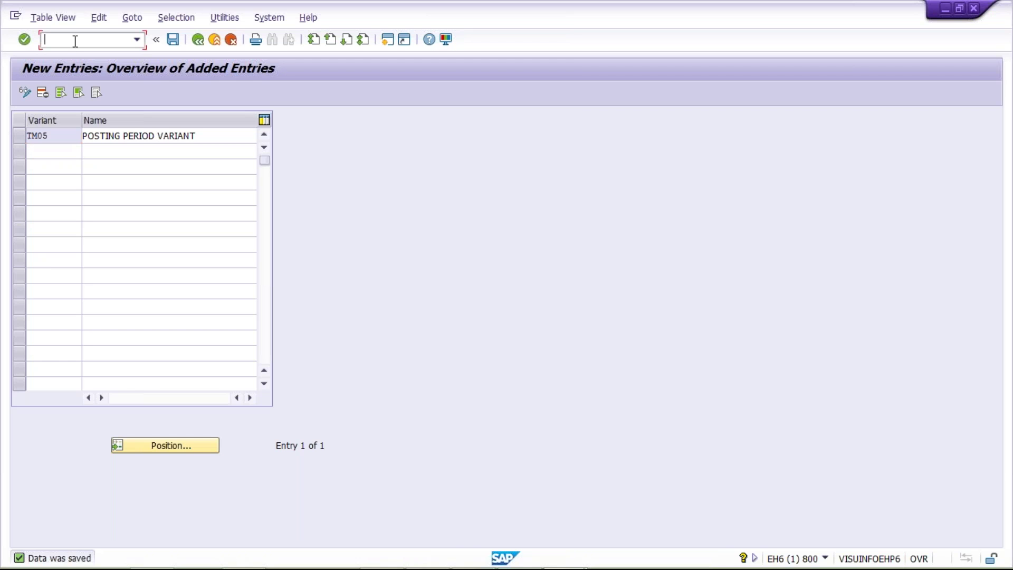
pyautogui.write('/')
pyautogui.write('NOBBP')
pyautogui.press('Return')
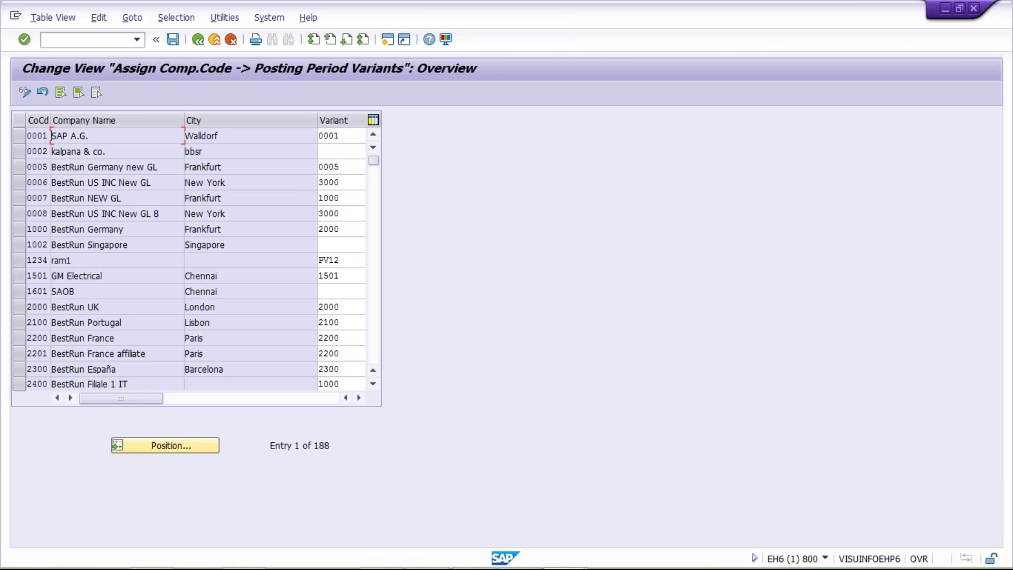
# Position the company code list at TM05 and check which posting period variant is assigned to it
pyautogui.click(160, 446)
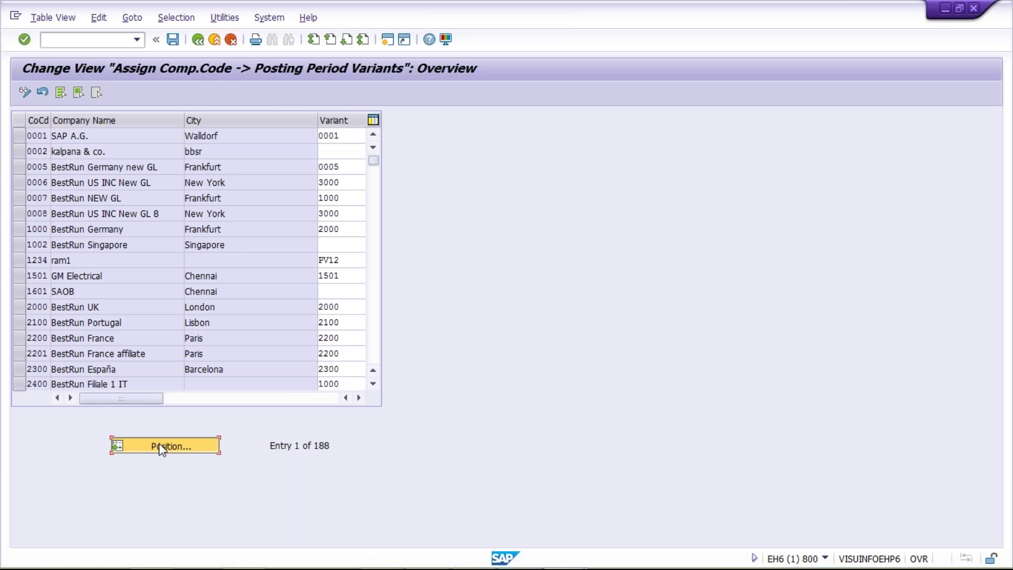
pyautogui.click(160, 446)
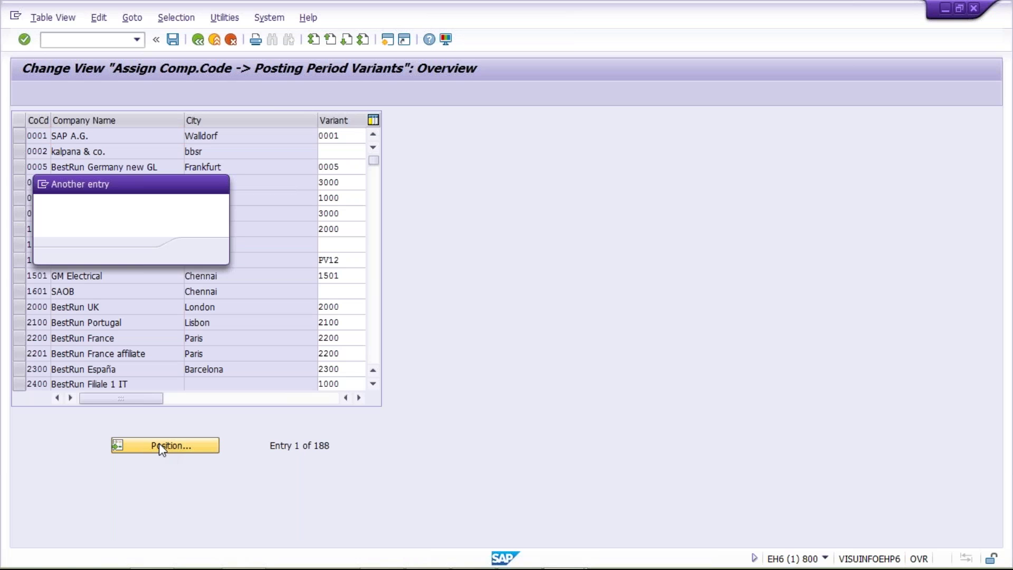
pyautogui.write('TM05')
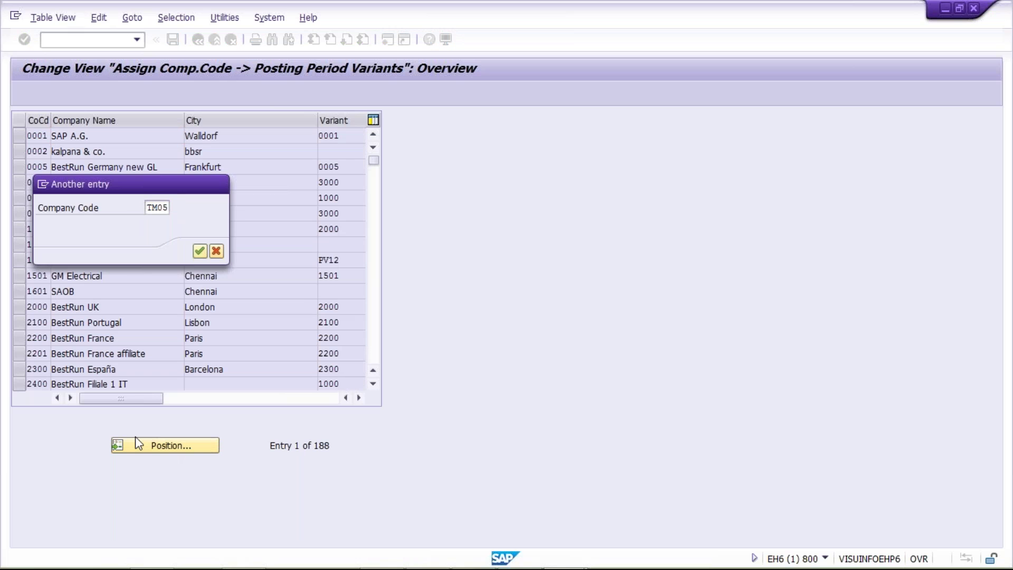
pyautogui.press('Return')
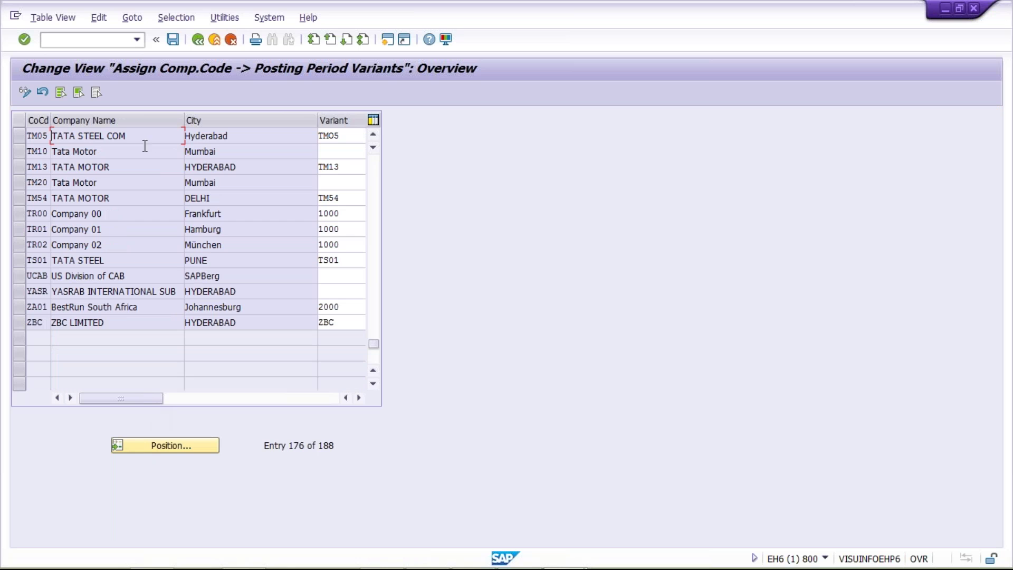
pyautogui.press('Tab')
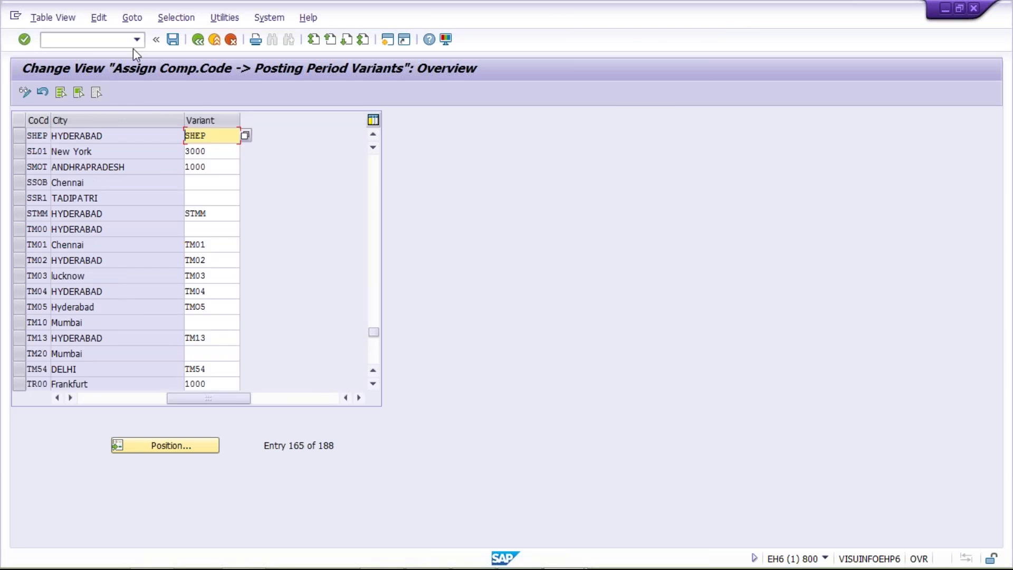
# Run /NOBBO to return to the posting period variant definitions and begin new entries
pyautogui.click(115, 40)
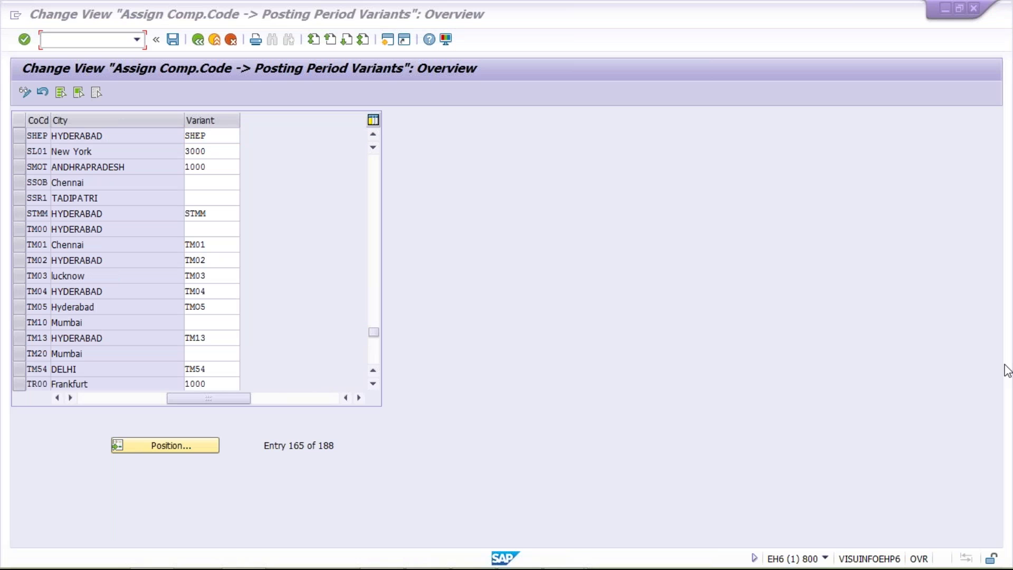
pyautogui.click(255, 208)
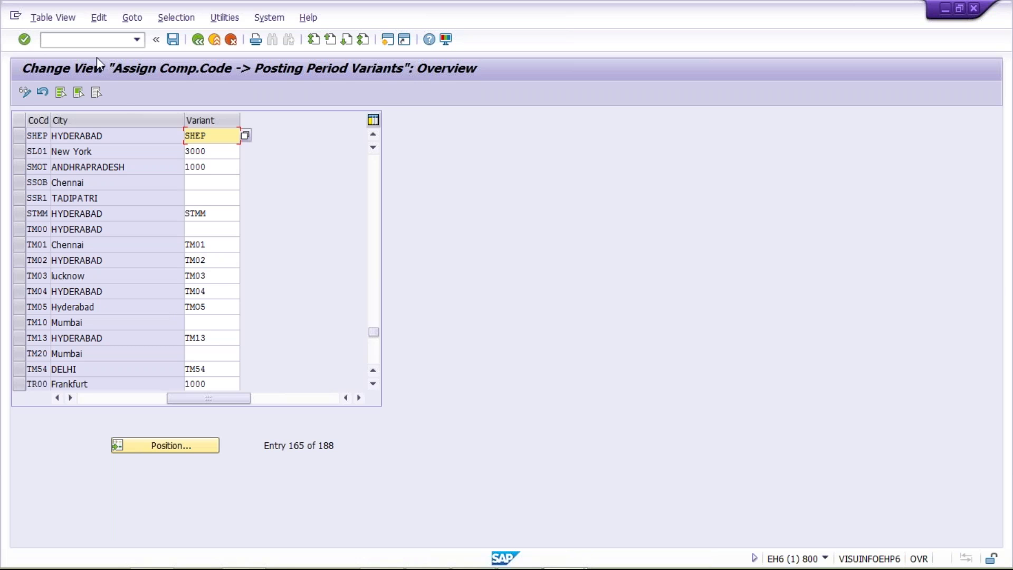
pyautogui.click(90, 40)
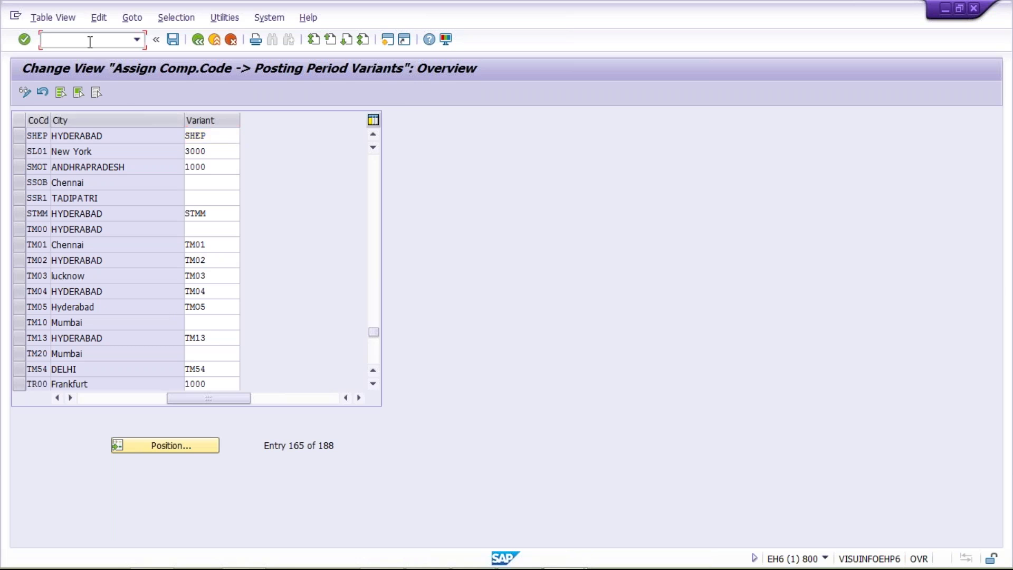
pyautogui.write('/NOBBO')
pyautogui.press('Return')
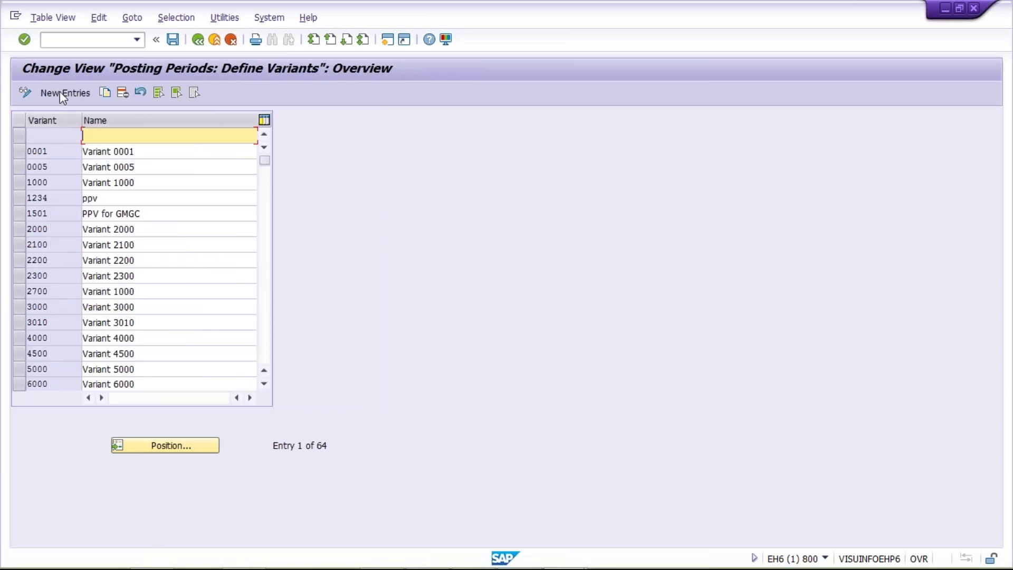
pyautogui.click(59, 92)
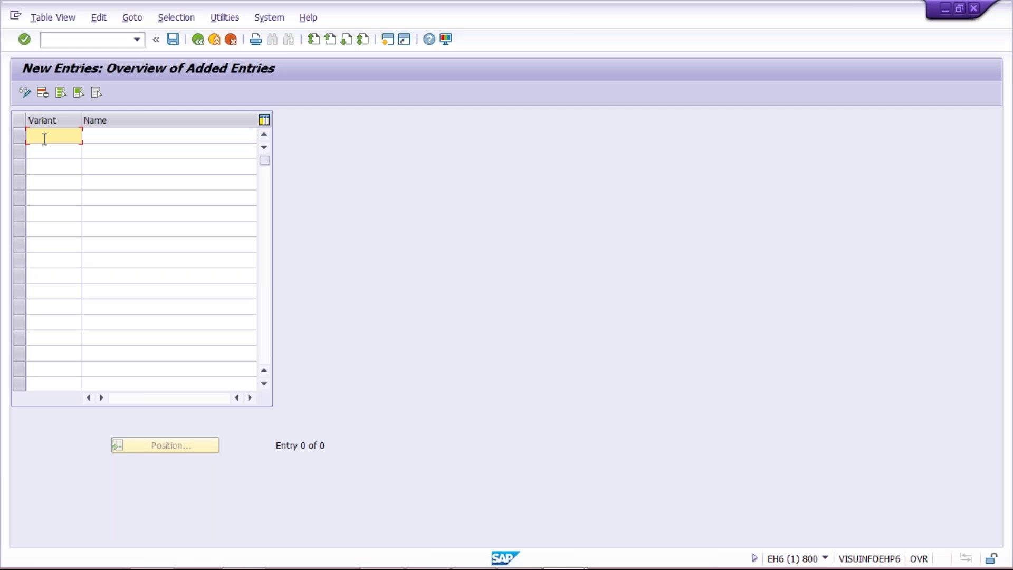
# Create posting period variant TM00 with the name POSTING PERIOD VARIANT and save it
pyautogui.write('T')
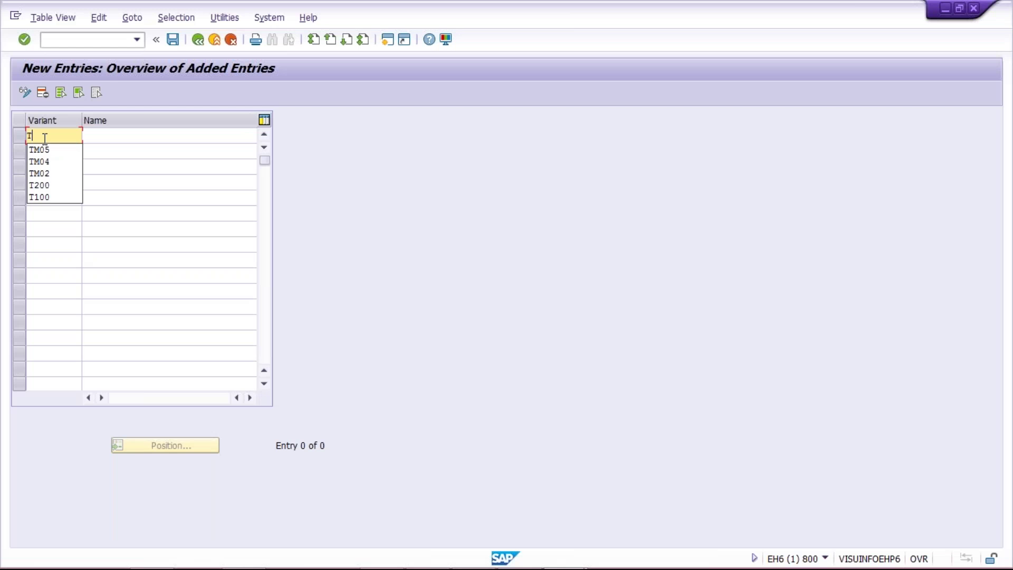
pyautogui.write('M06')
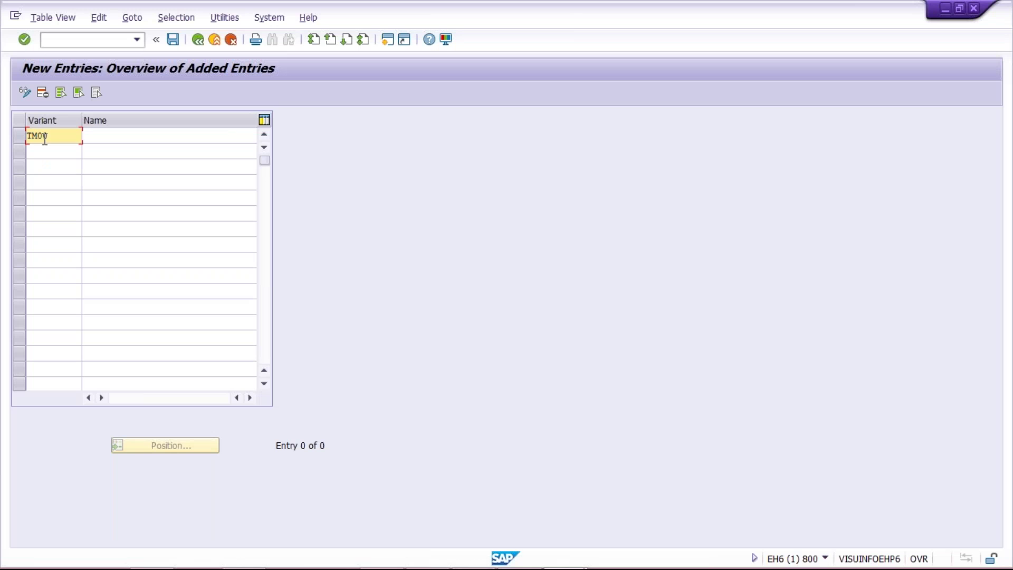
pyautogui.press('Tab')
pyautogui.write('P')
pyautogui.press('Down')
pyautogui.press('Return')
pyautogui.press('Return')
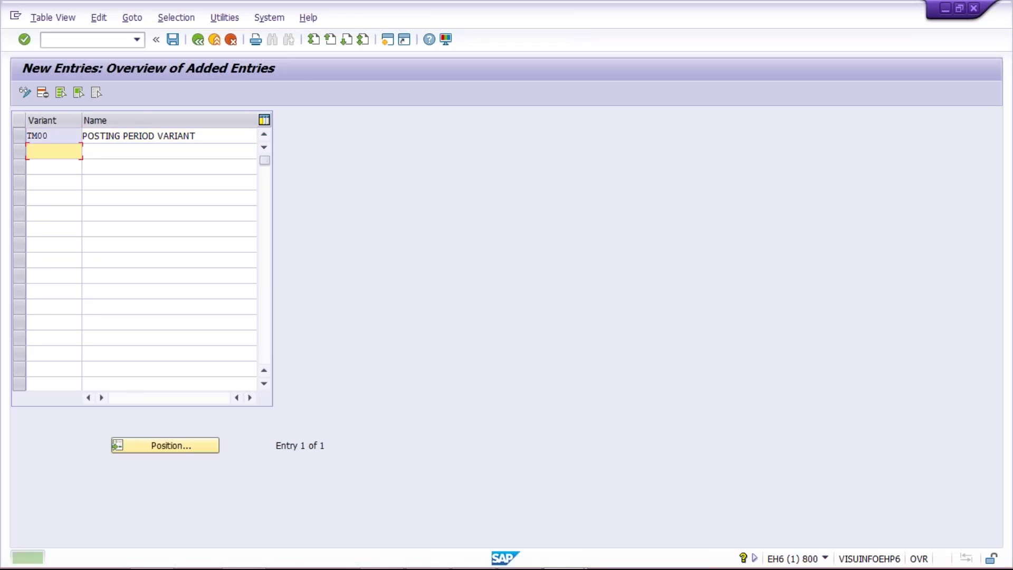
pyautogui.hotkey('ctrl', 's')
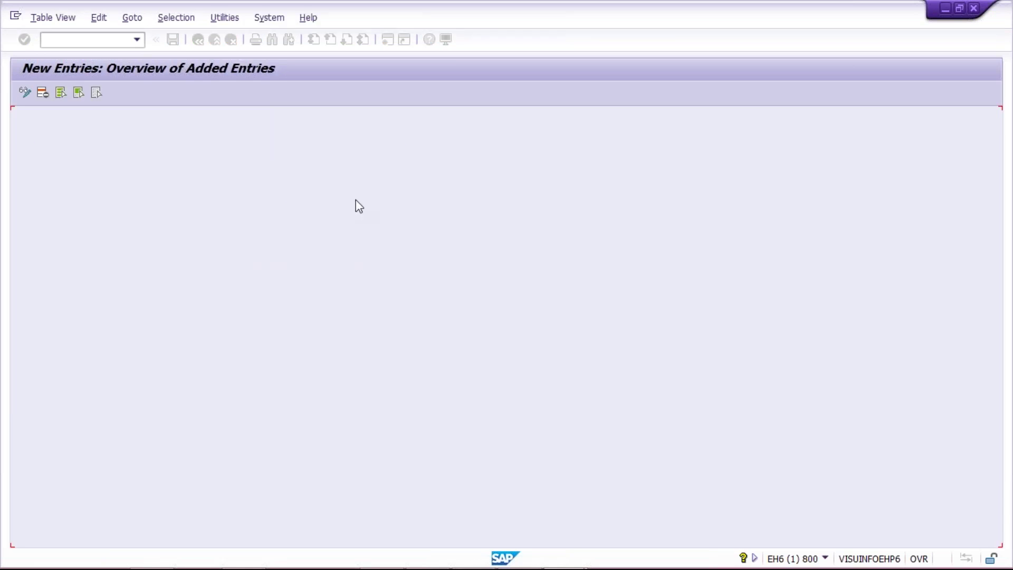
# Select the saved variant code TM00, then run /NOBBP and position the company code list at TM00
pyautogui.click(64, 139)
pyautogui.moveTo(64, 138); pyautogui.dragTo(19, 149)
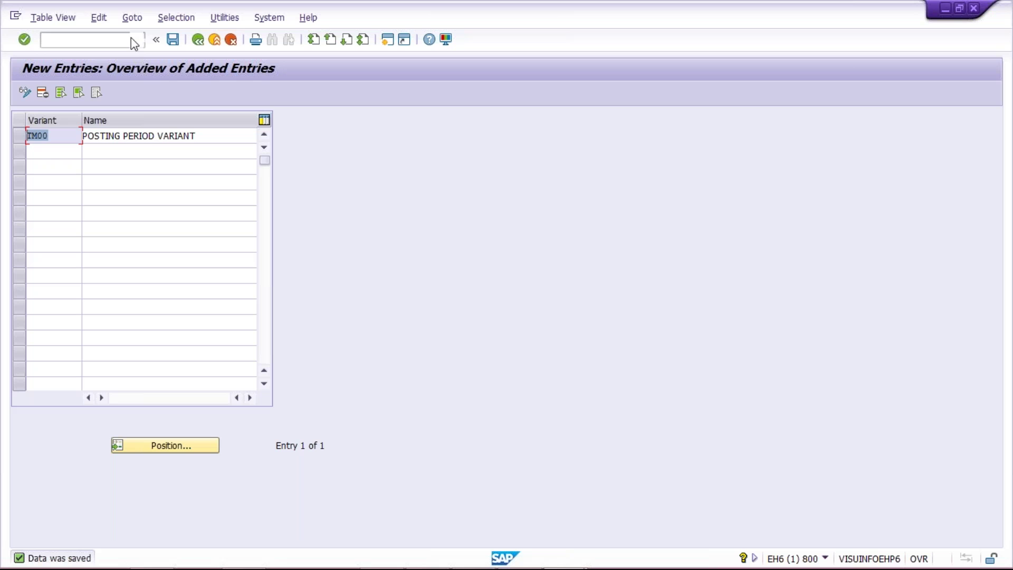
pyautogui.click(136, 39)
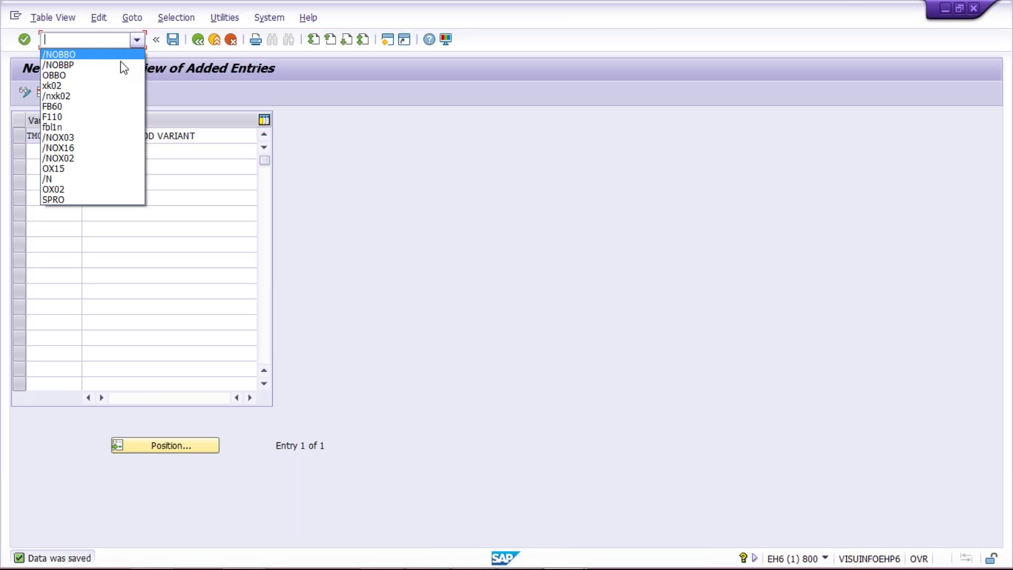
pyautogui.press('Down')
pyautogui.press('Return')
pyautogui.press('Return')
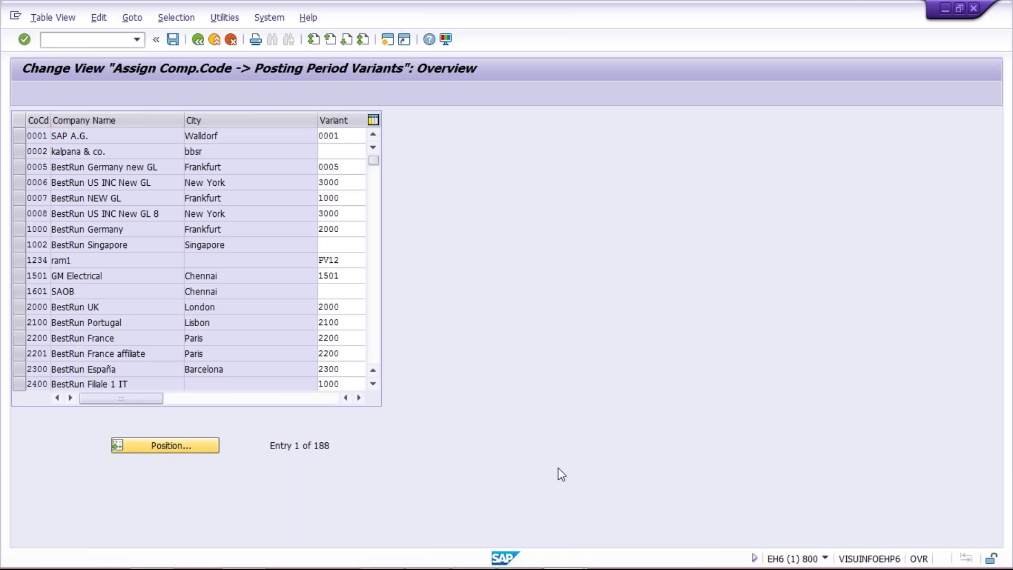
pyautogui.write('TM00')
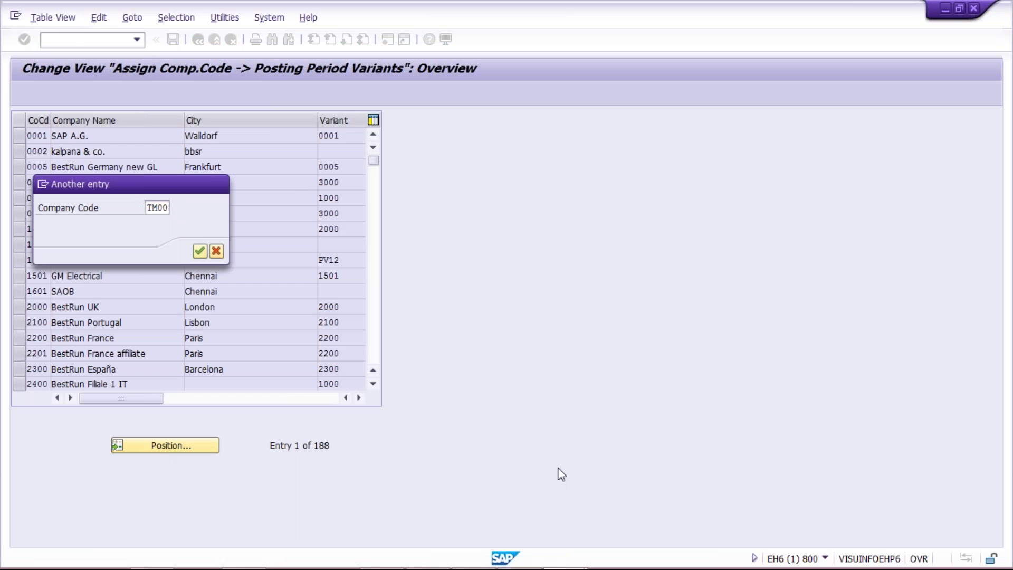
pyautogui.press('Return')
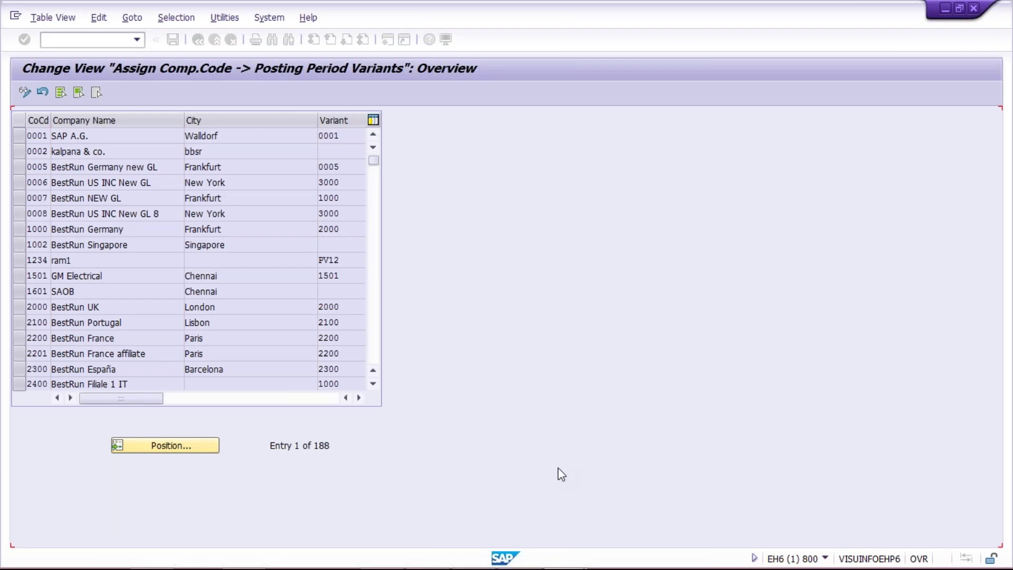
# Assign posting period variant TM00 to company code TM00 and save the assignment
pyautogui.write('TM00')
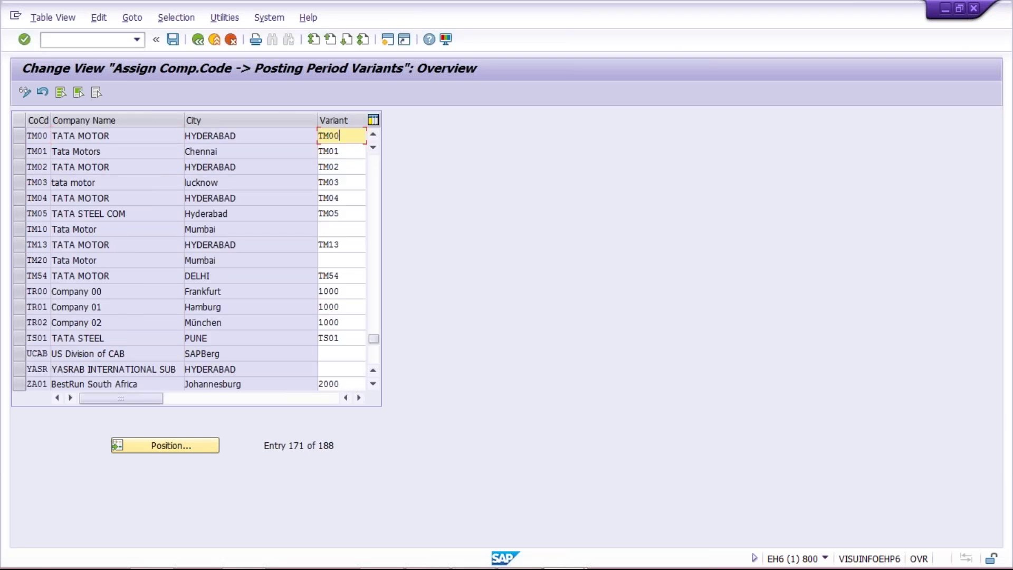
pyautogui.press('Return')
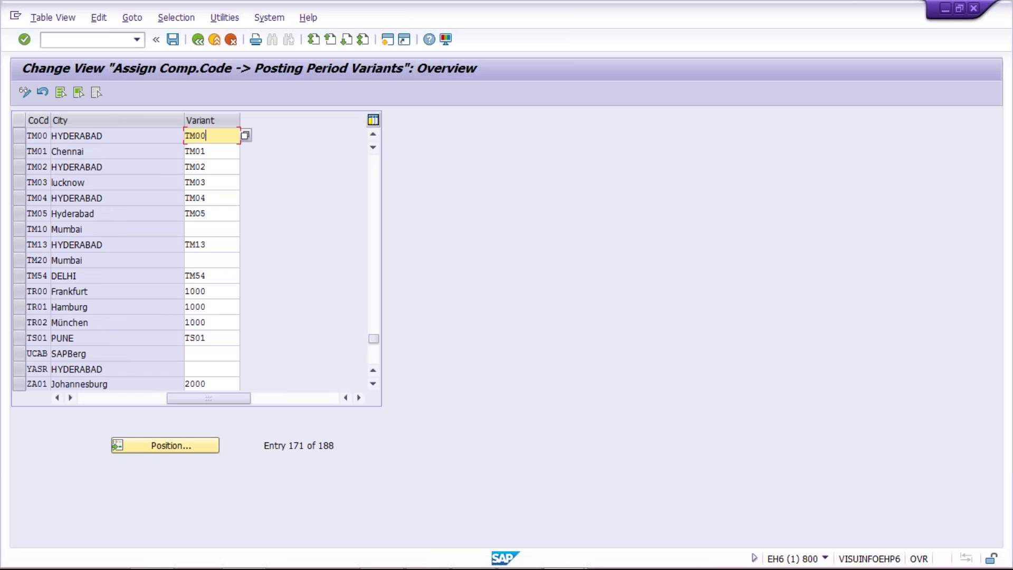
pyautogui.press('Return')
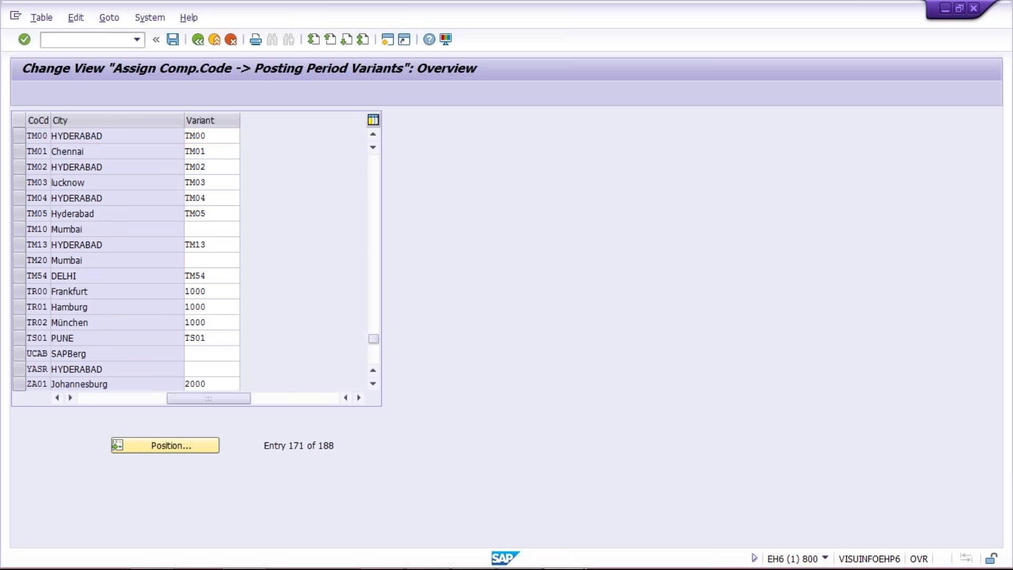
pyautogui.press('Return')
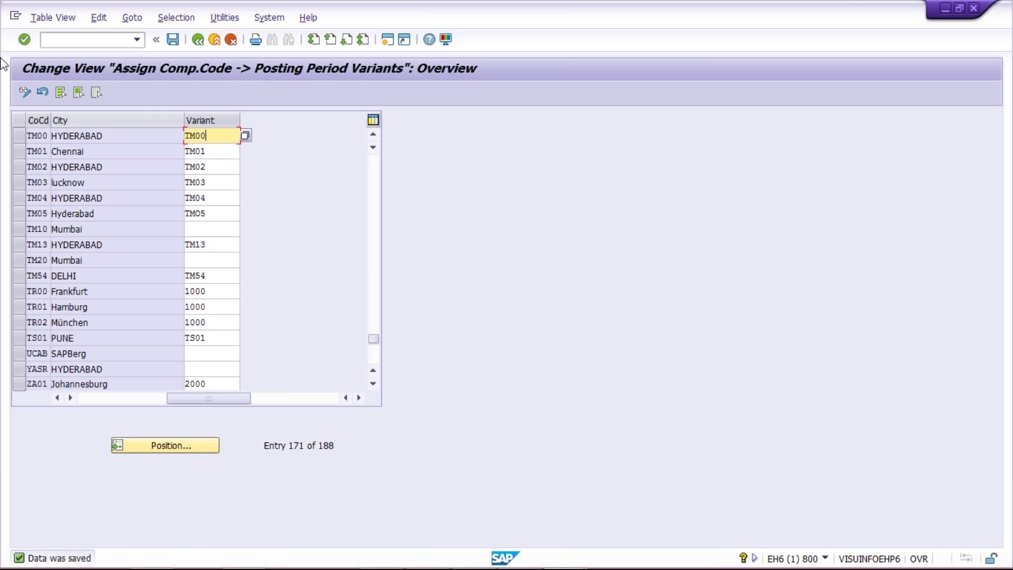
# Run /NOB52 and start a copy of the posting period entry for variant 0001 with account type +
pyautogui.click(103, 42)
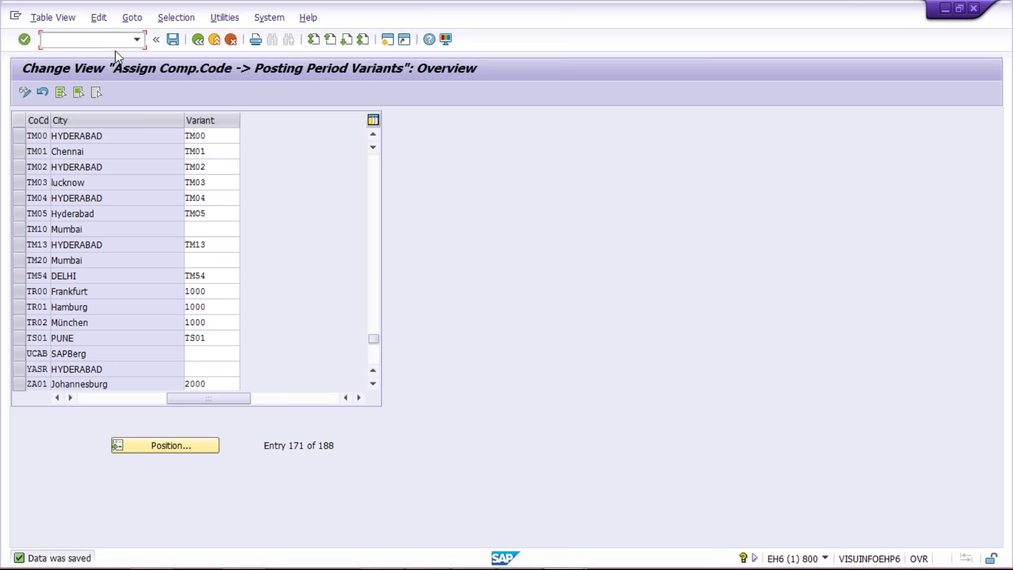
pyautogui.write('/NOB52')
pyautogui.press('Return')
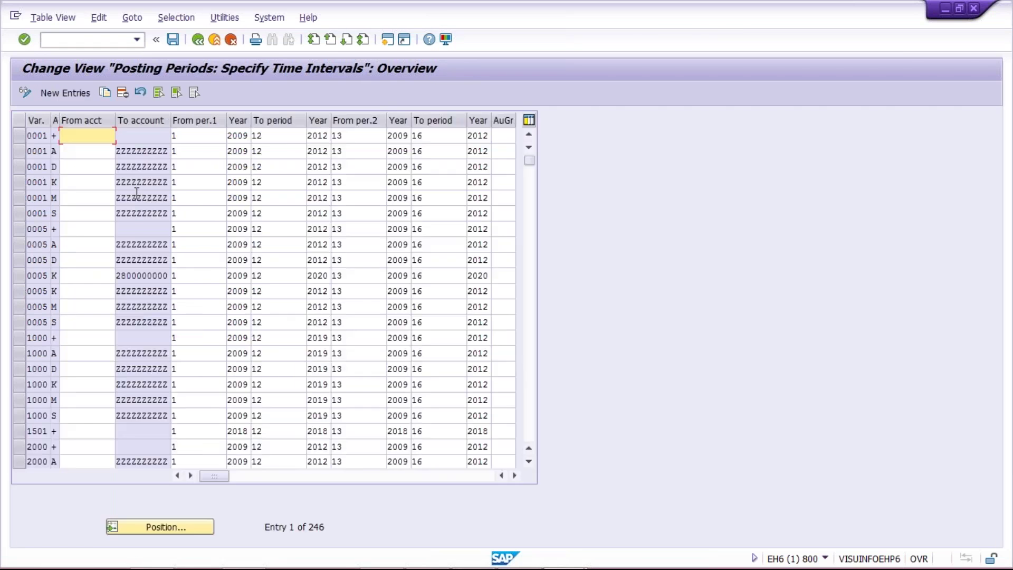
pyautogui.click(18, 138)
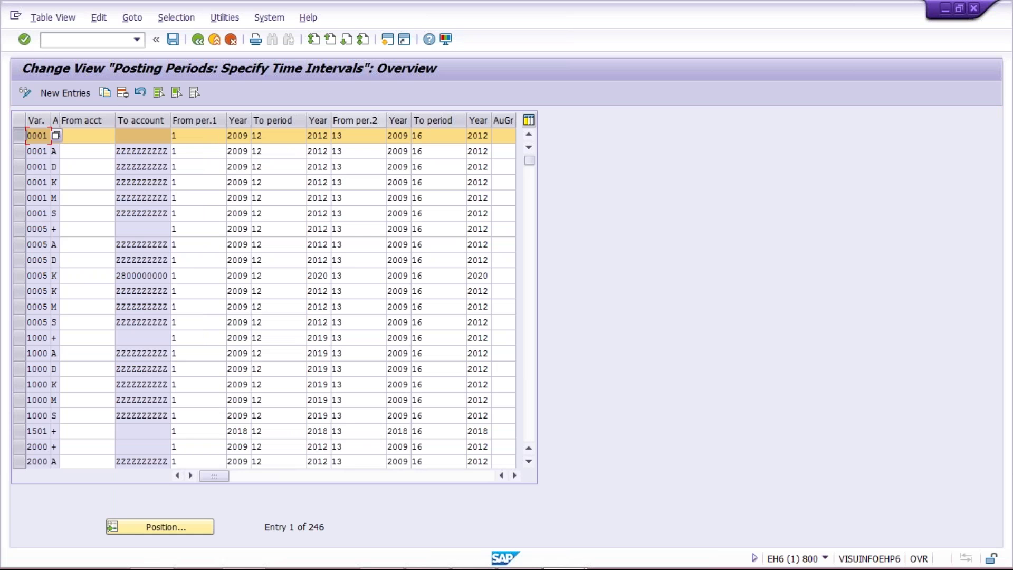
pyautogui.click(106, 93)
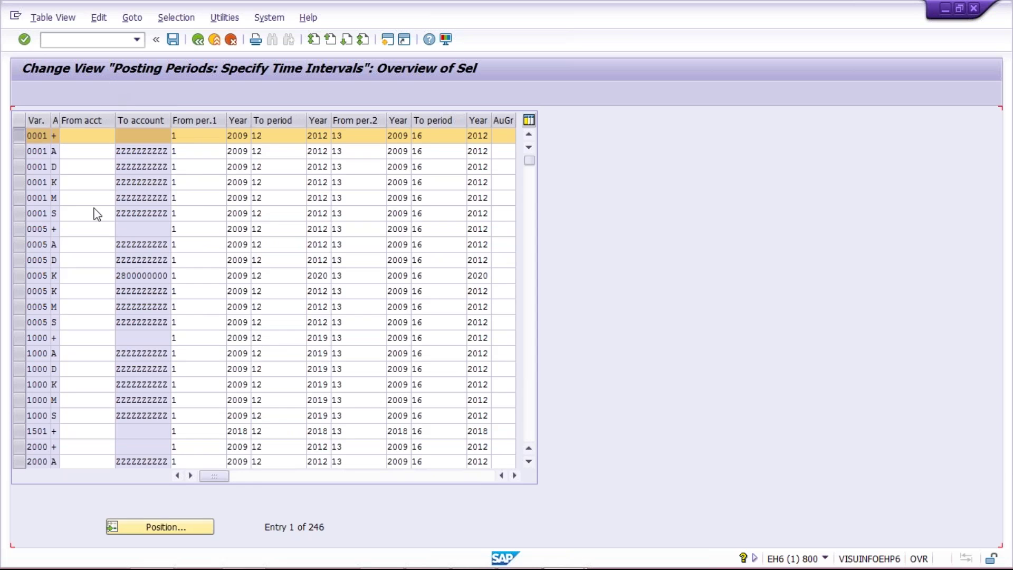
# Set the copied entry's variant to TM00 and its account type to +, leaving the account range empty
pyautogui.press('Delete')
pyautogui.press('Delete')
pyautogui.press('Delete')
pyautogui.press('Delete')
pyautogui.write('1')
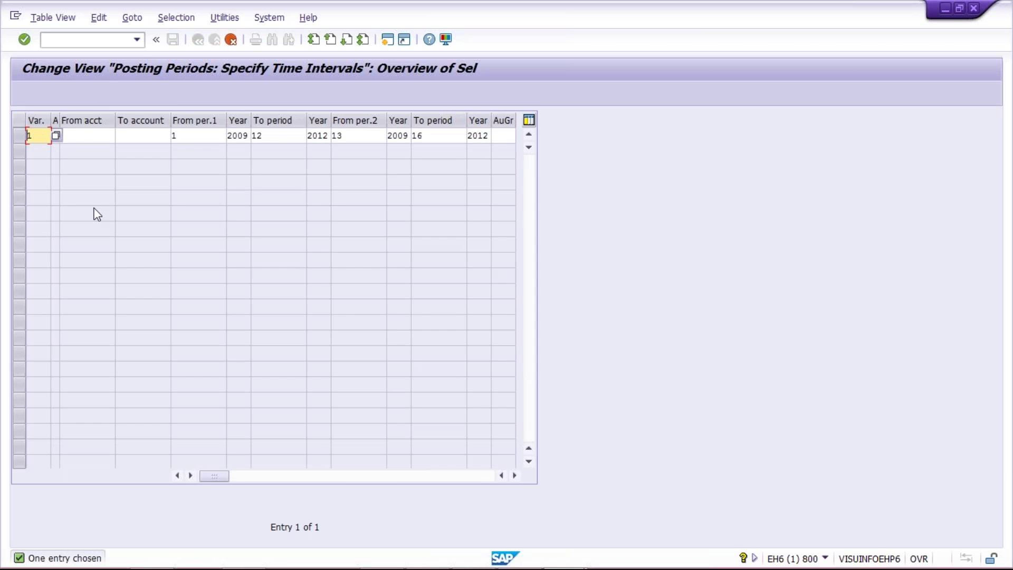
pyautogui.write('TM')
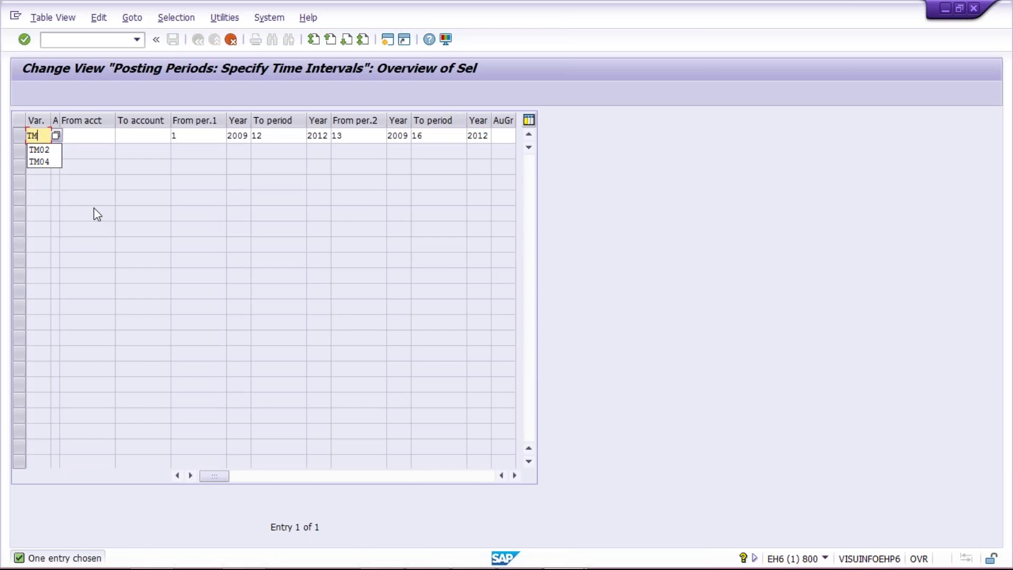
pyautogui.write('00')
pyautogui.press('Tab')
pyautogui.write('+')
pyautogui.press('Tab')
pyautogui.press('Tab')
pyautogui.press('Tab')
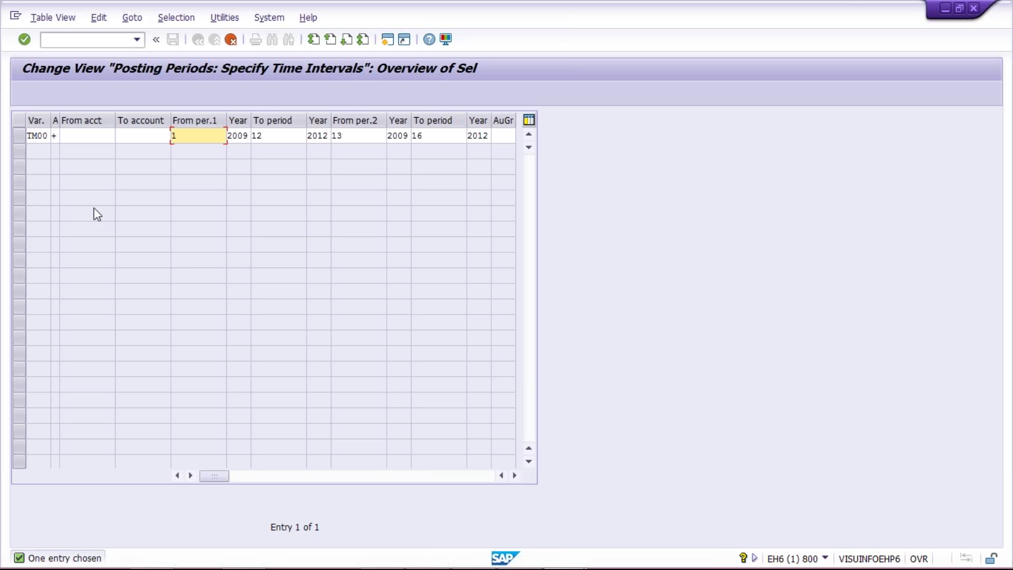
# Set the entry's first posting interval to run from period 3 of 2019 to period 3 of 2019
pyautogui.write('3')
pyautogui.press('Tab')
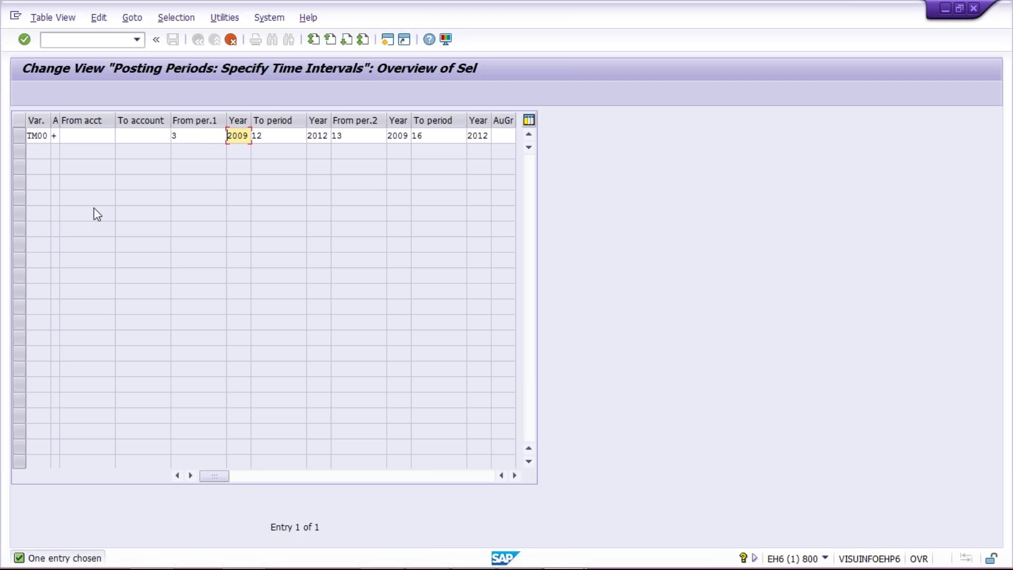
pyautogui.write('2019')
pyautogui.press('Tab')
pyautogui.write('3')
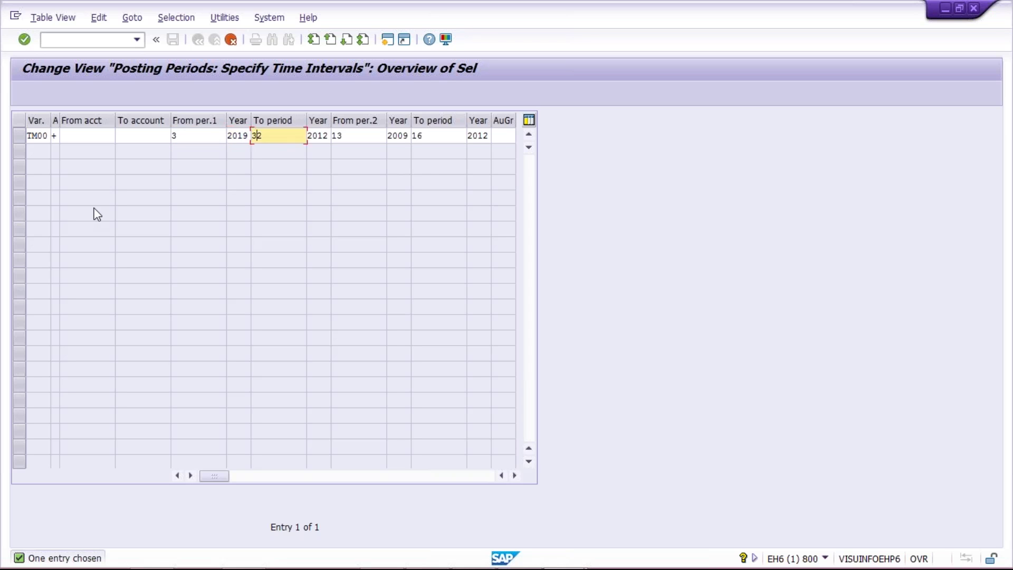
pyautogui.press('Delete')
pyautogui.press('Tab')
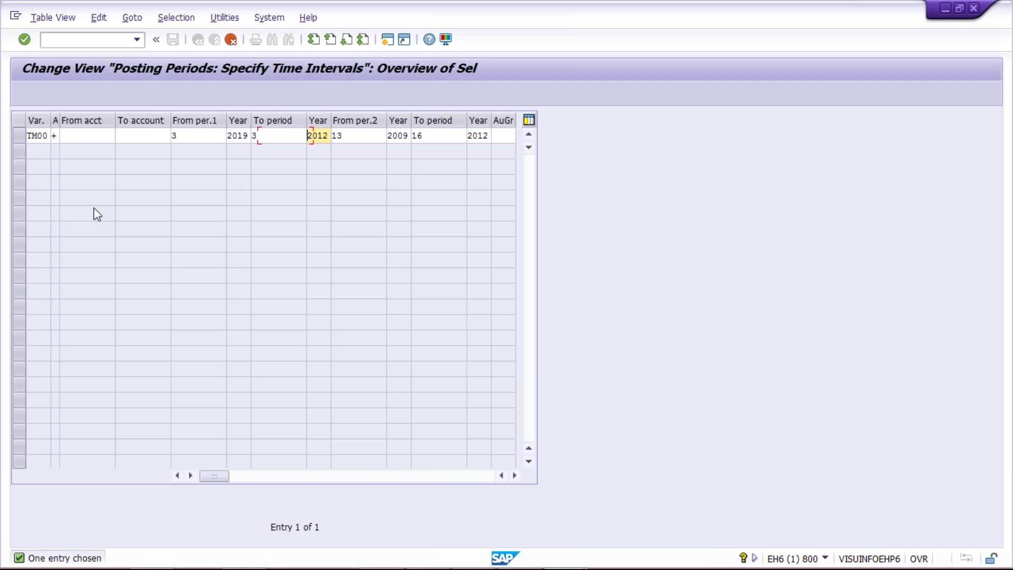
pyautogui.write('2019')
# Clear the second posting interval of the TM00 entry, emptying its from and to periods and both years
pyautogui.press('Tab')
pyautogui.press('Delete')
pyautogui.press('Delete')
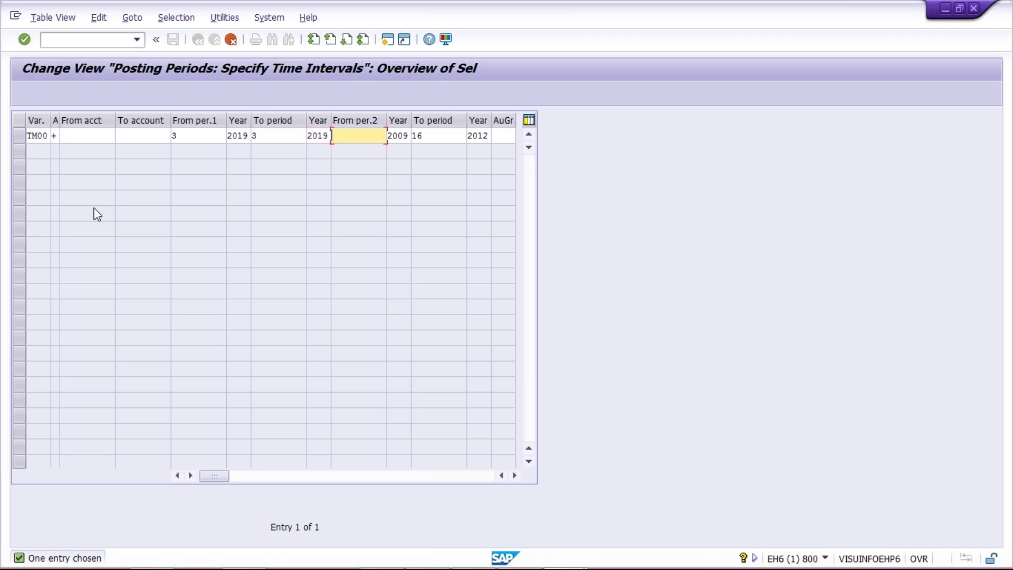
pyautogui.press('Tab')
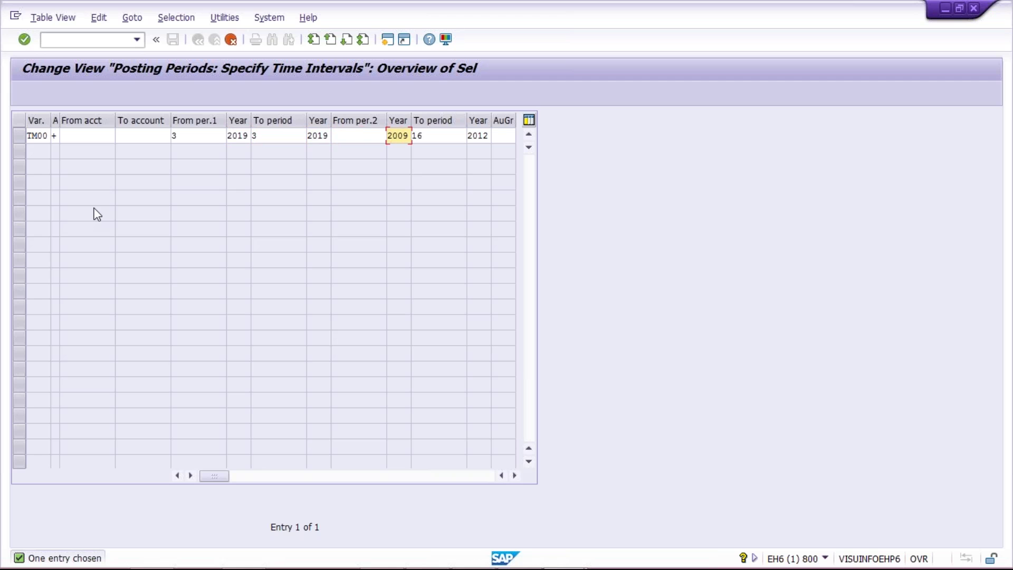
pyautogui.press('Delete')
pyautogui.press('Delete')
pyautogui.press('Delete')
pyautogui.press('Delete')
pyautogui.press('Tab')
pyautogui.press('Delete')
pyautogui.press('Delete')
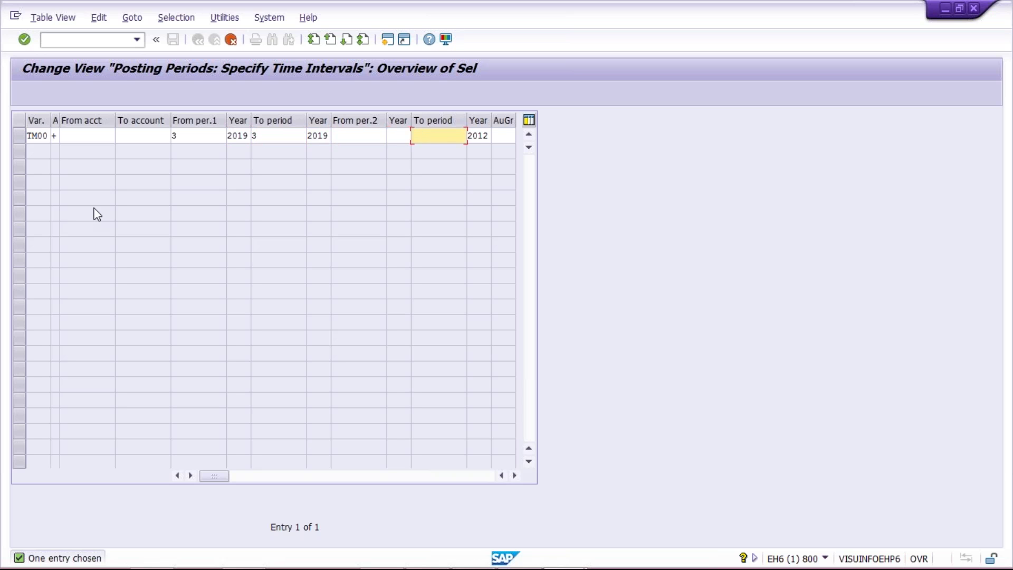
pyautogui.press('Tab')
pyautogui.hotkey('shift', 'Tab')
pyautogui.press('Delete')
pyautogui.press('Delete')
pyautogui.press('Delete')
pyautogui.press('Delete')
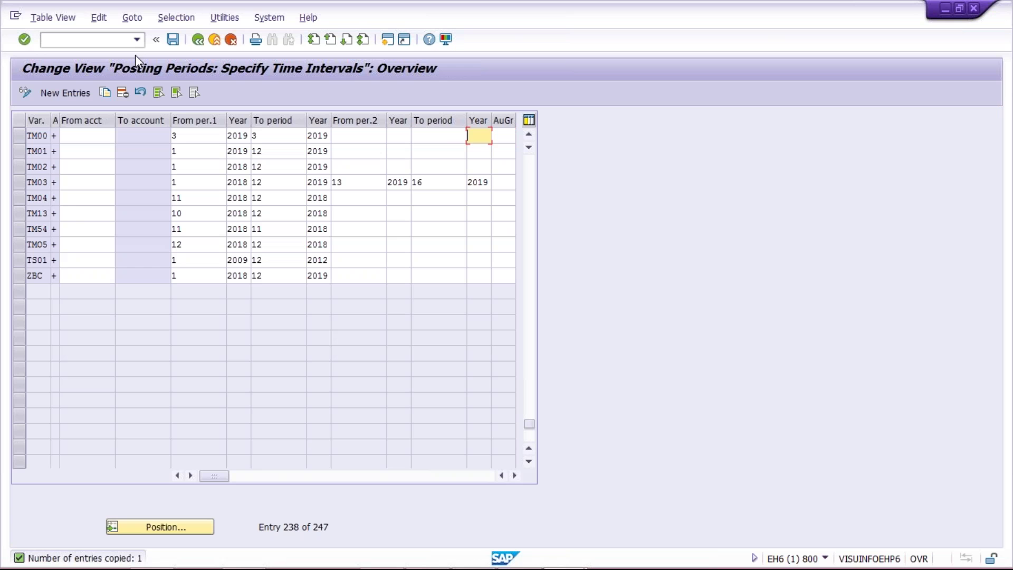
# Accept the copied TM00 entry and save it under customizing request EH6K900119
pyautogui.press('Return')
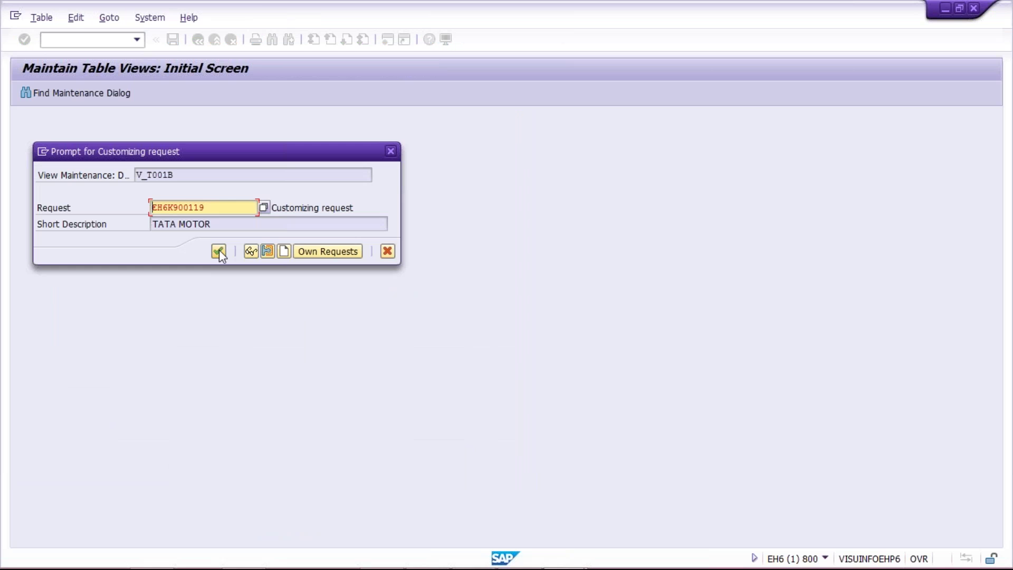
pyautogui.click(219, 251)
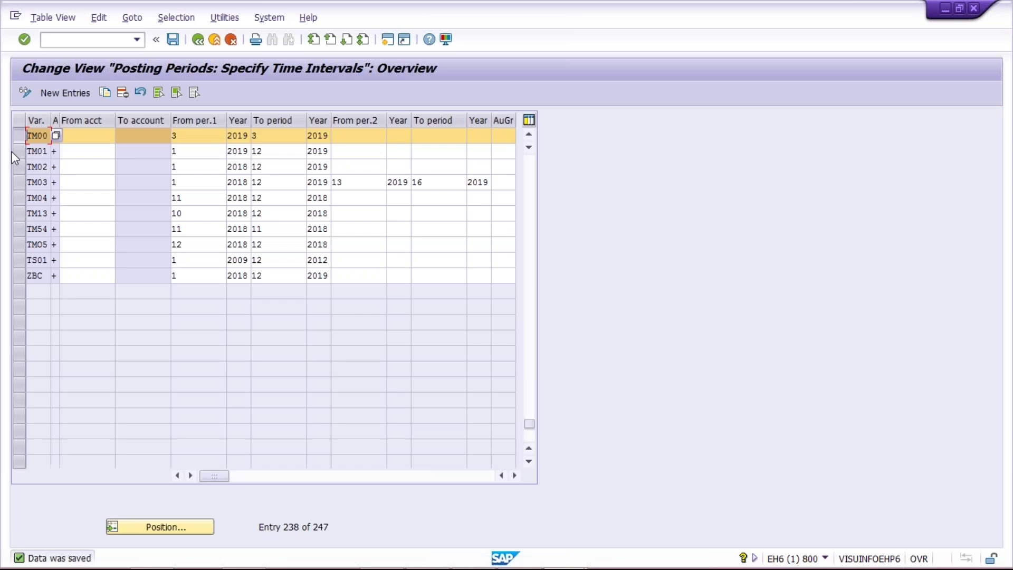
pyautogui.click(197, 135)
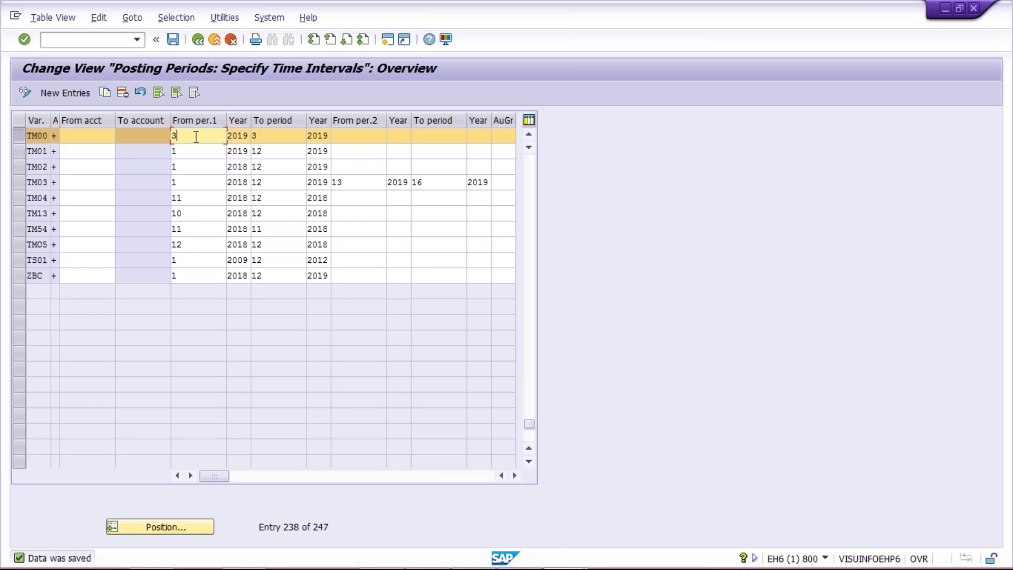
pyautogui.click(274, 136)
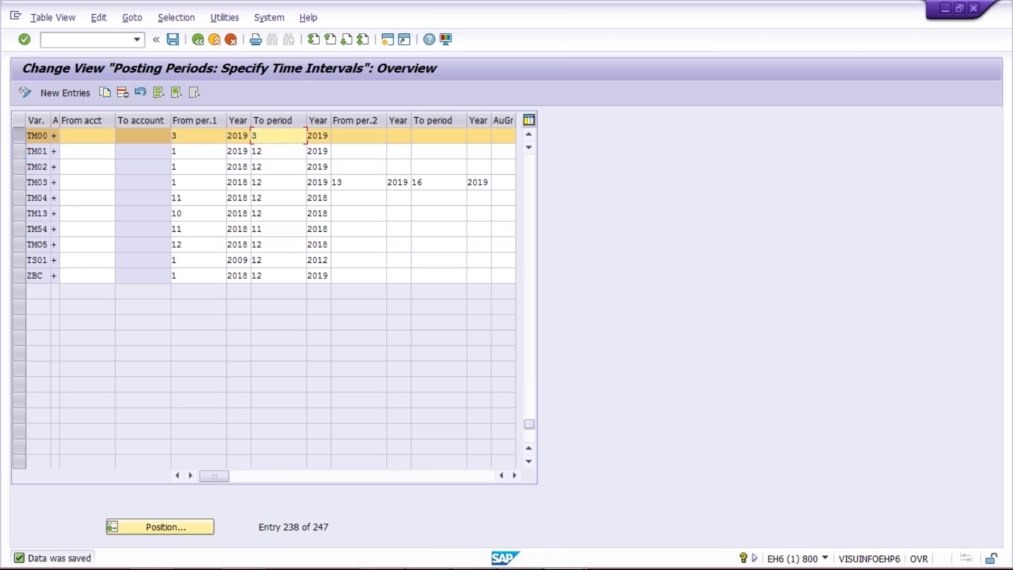
# Switch to the Class workbook in Excel and enter TM00 in cells J2 and K2 of Sheet3
pyautogui.moveTo(532, 562)
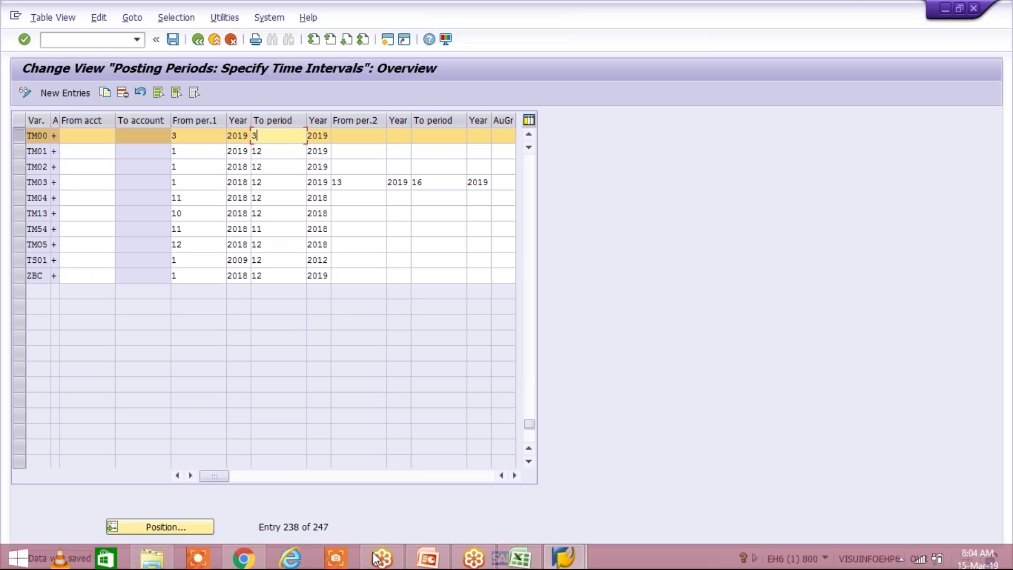
pyautogui.click(520, 554)
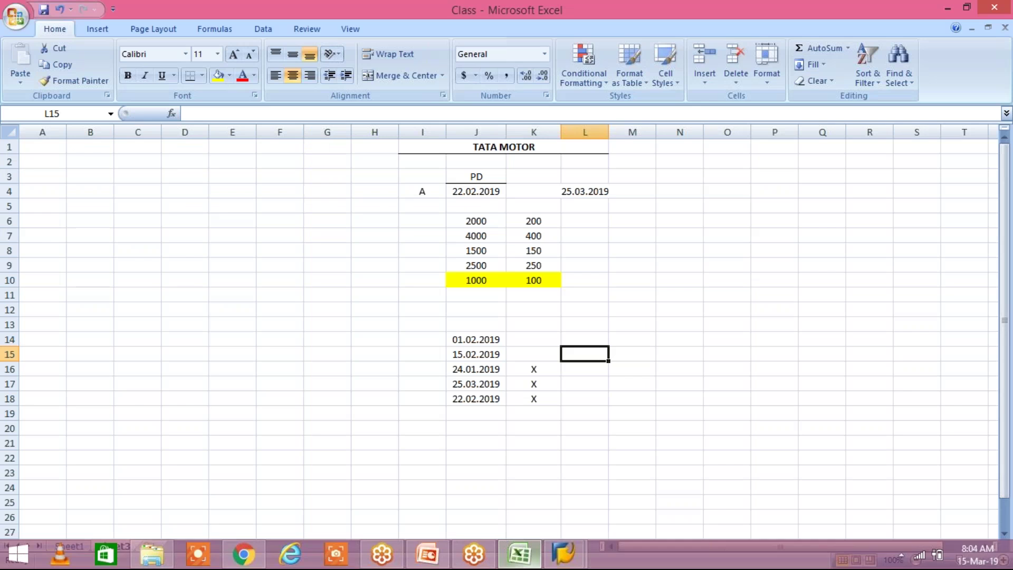
pyautogui.click(423, 192)
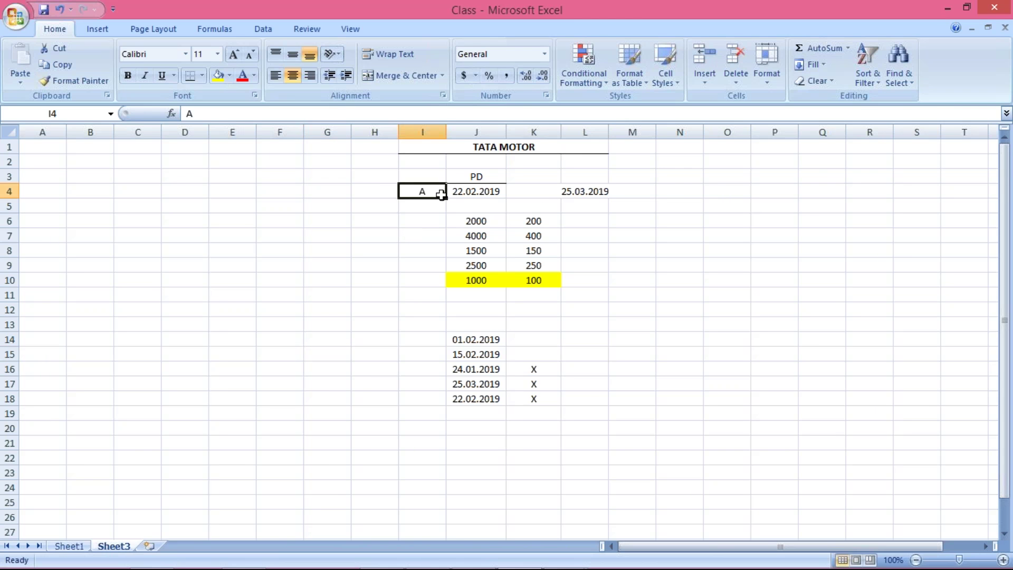
pyautogui.click(579, 192)
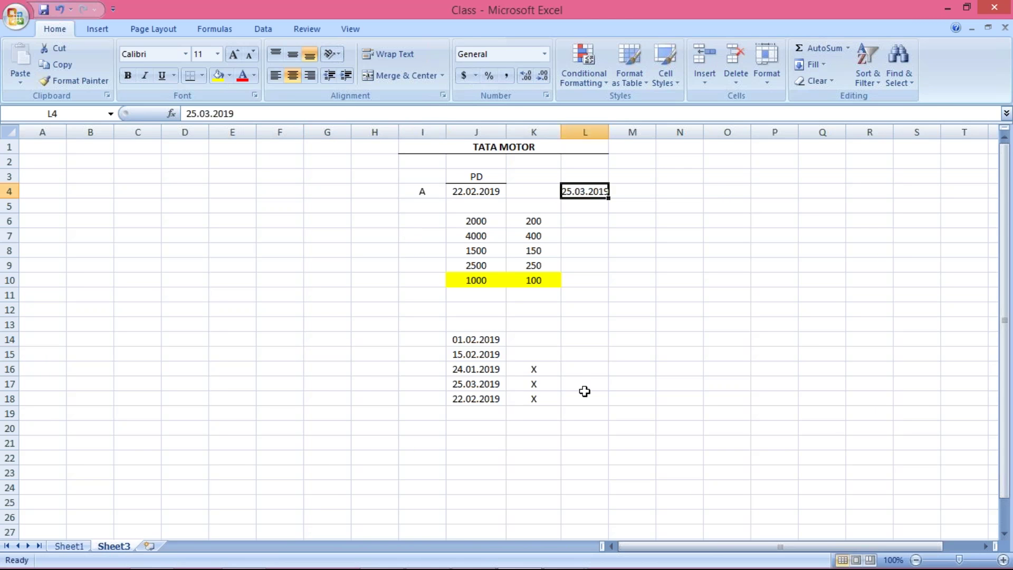
pyautogui.click(464, 192)
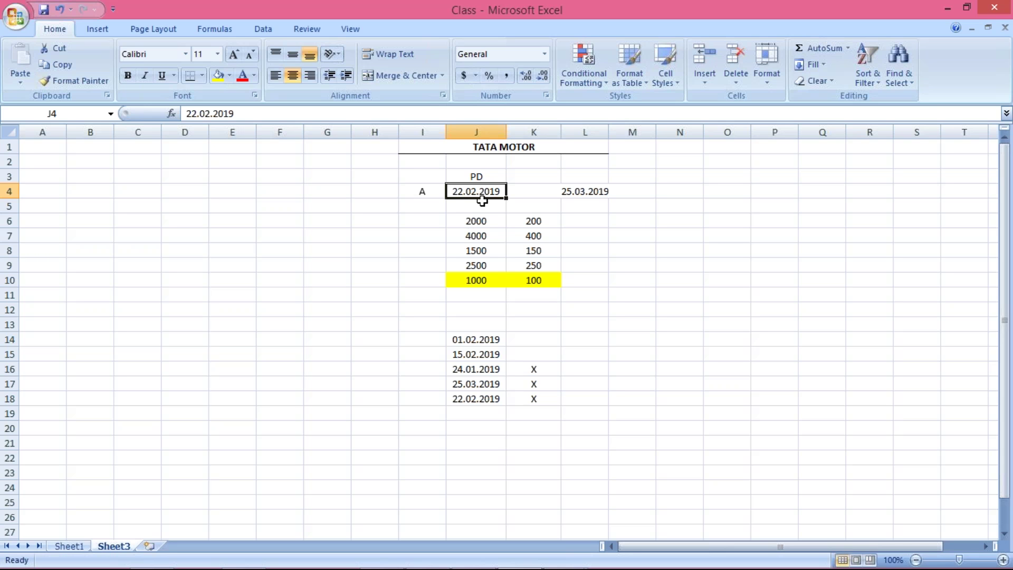
pyautogui.click(471, 157)
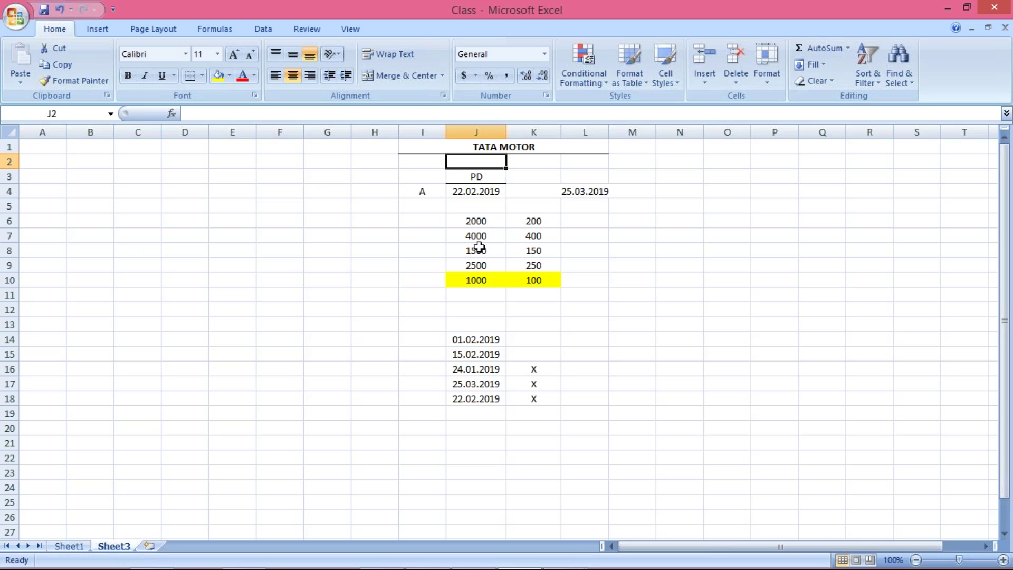
pyautogui.write('T')
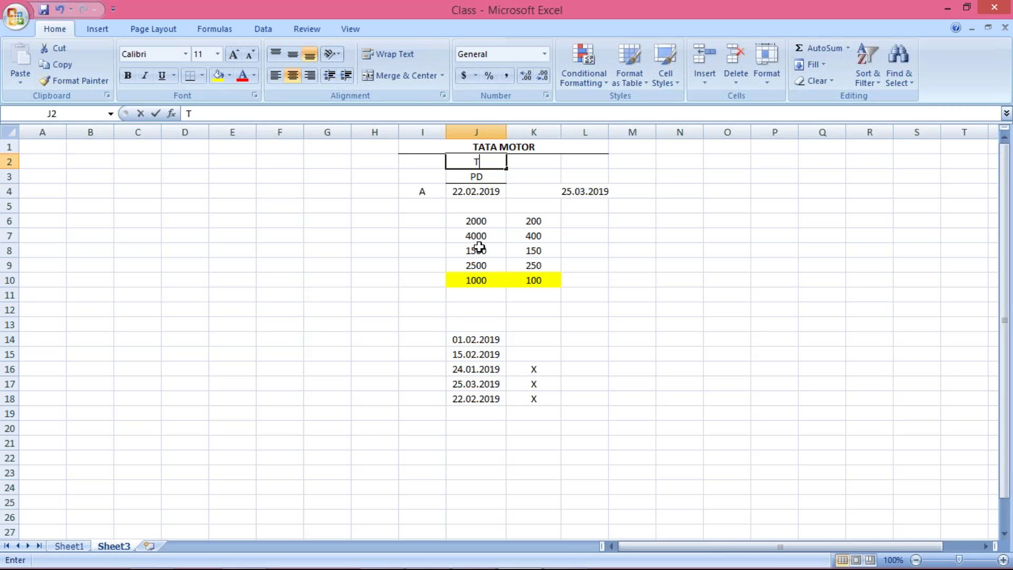
pyautogui.write('M00')
pyautogui.press('Return')
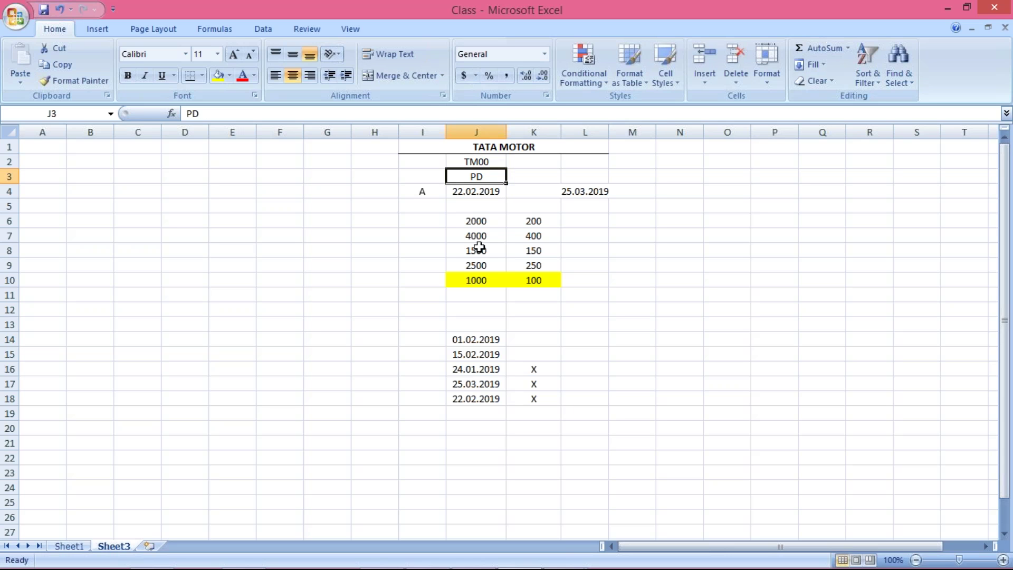
pyautogui.click(523, 161)
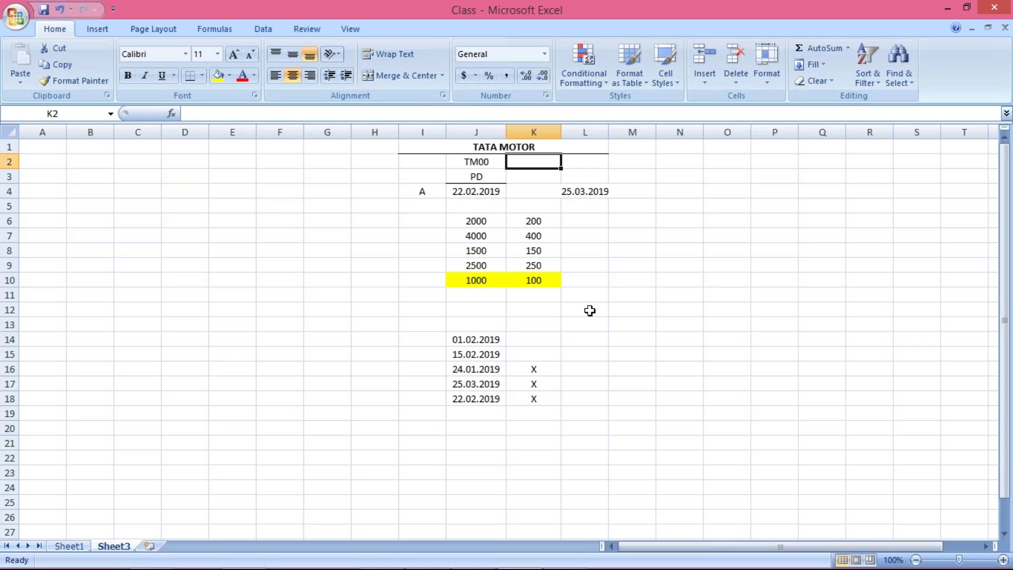
pyautogui.write('T')
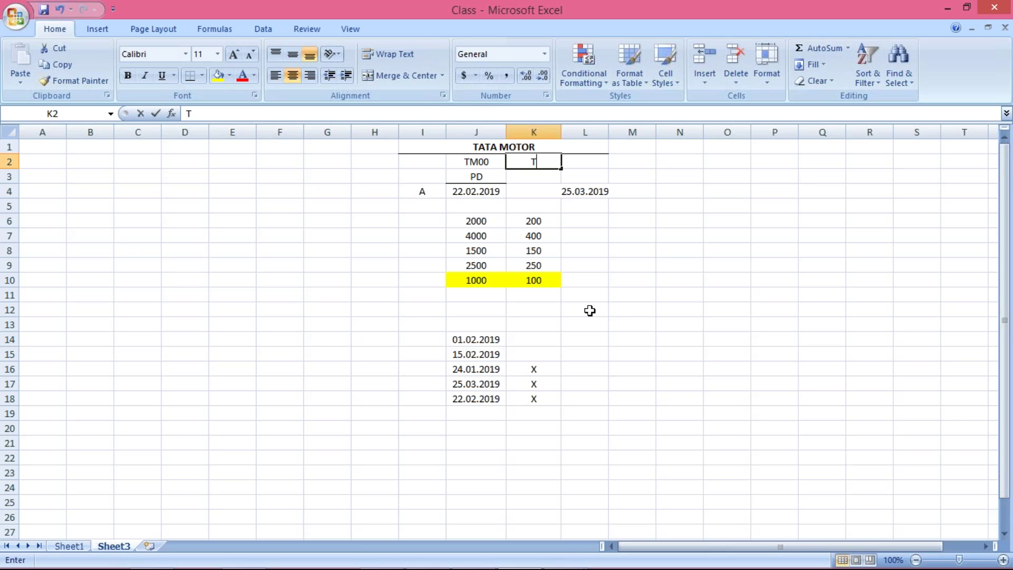
pyautogui.write('M00')
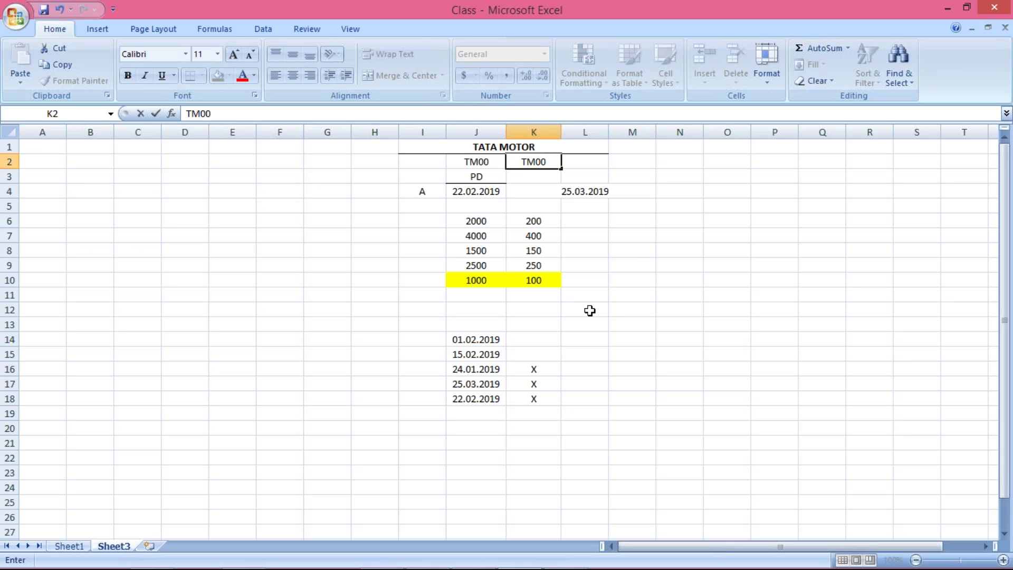
# Compare the TM00 posting period interval in SAP with the PD date for A in the Excel sheet
pyautogui.hotkey('alt', 'Tab')
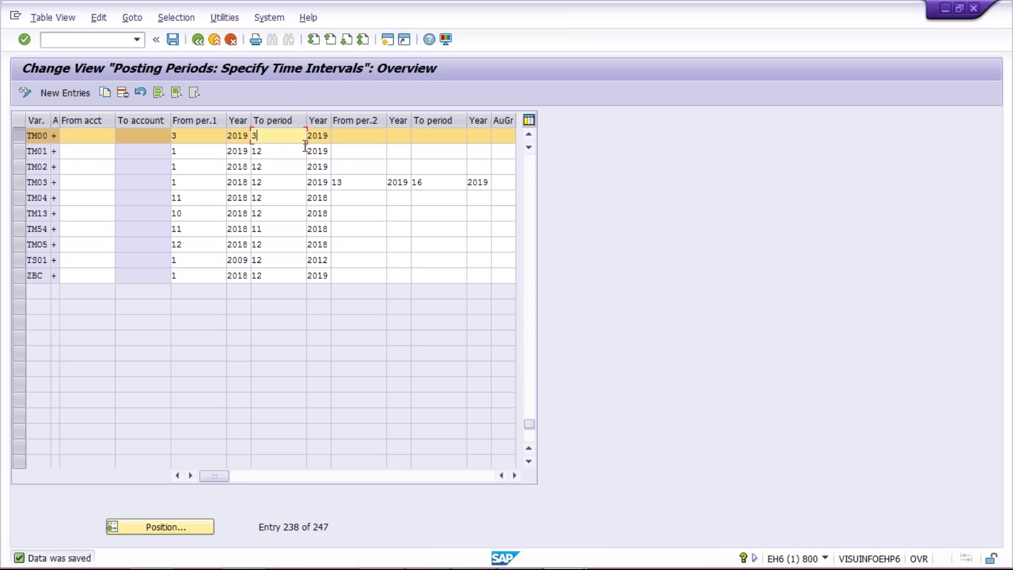
pyautogui.hotkey('alt', 'Tab')
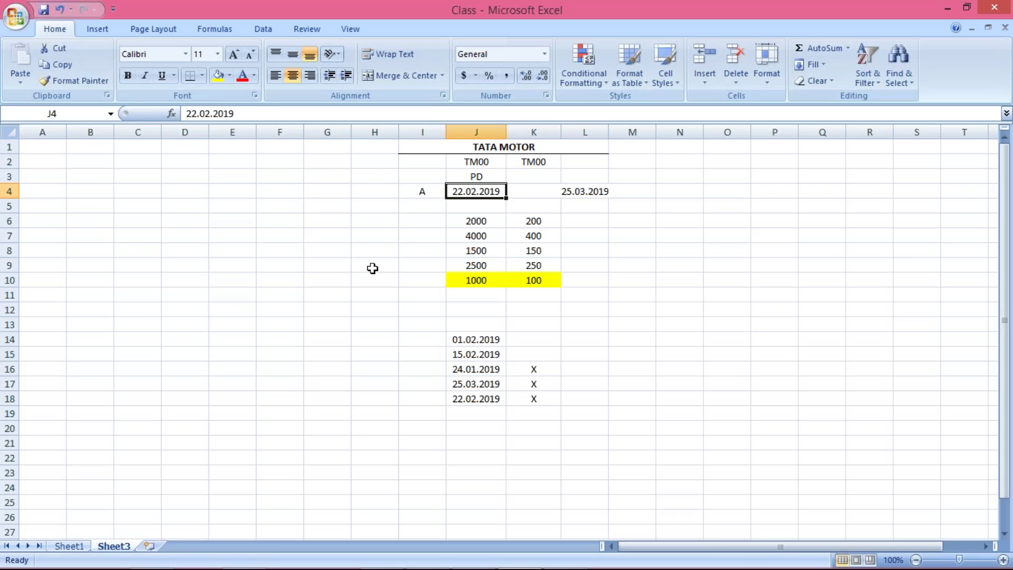
pyautogui.hotkey('alt', 'Tab')
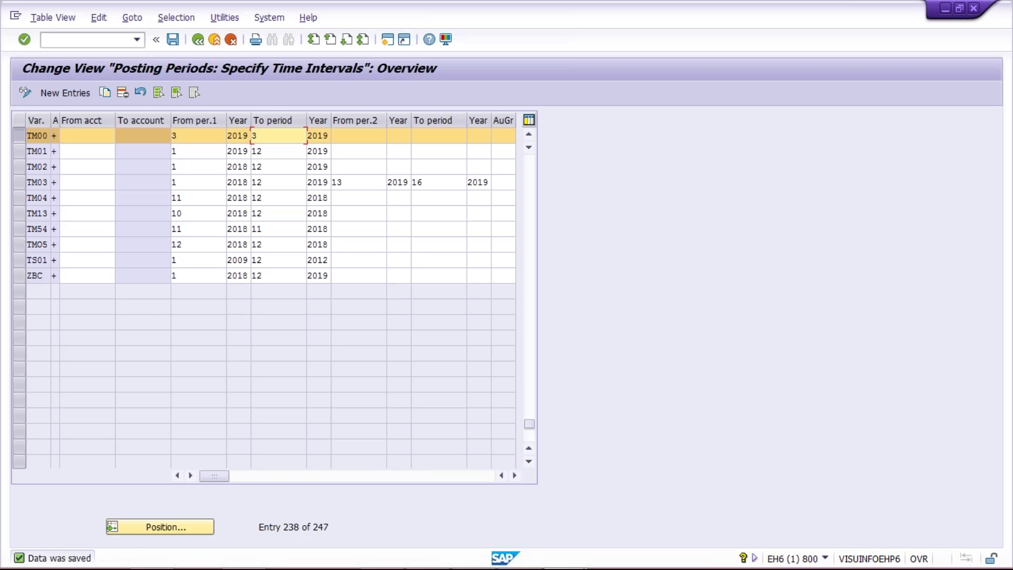
pyautogui.hotkey('alt', 'Tab')
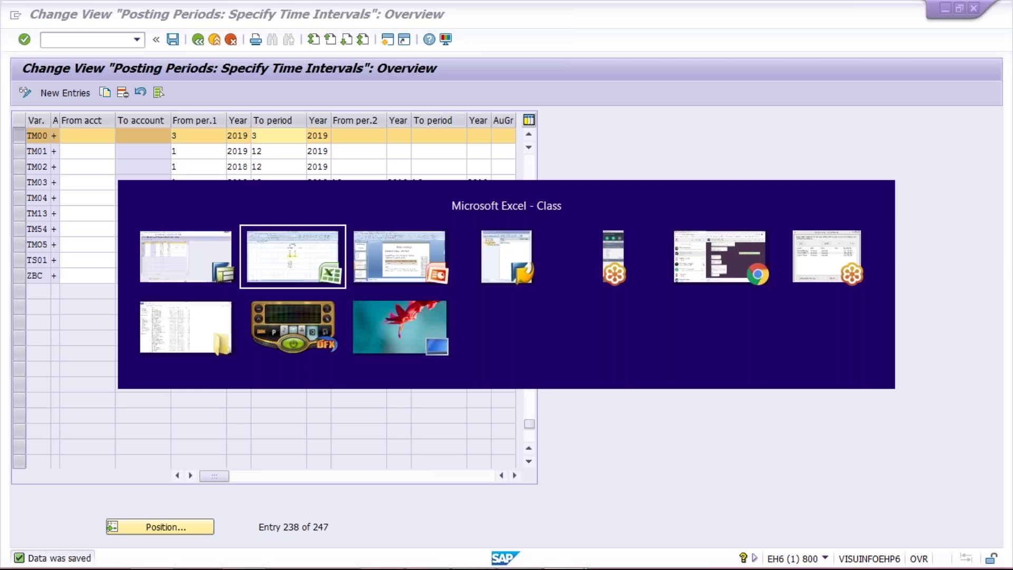
pyautogui.click(426, 191)
pyautogui.click(470, 191)
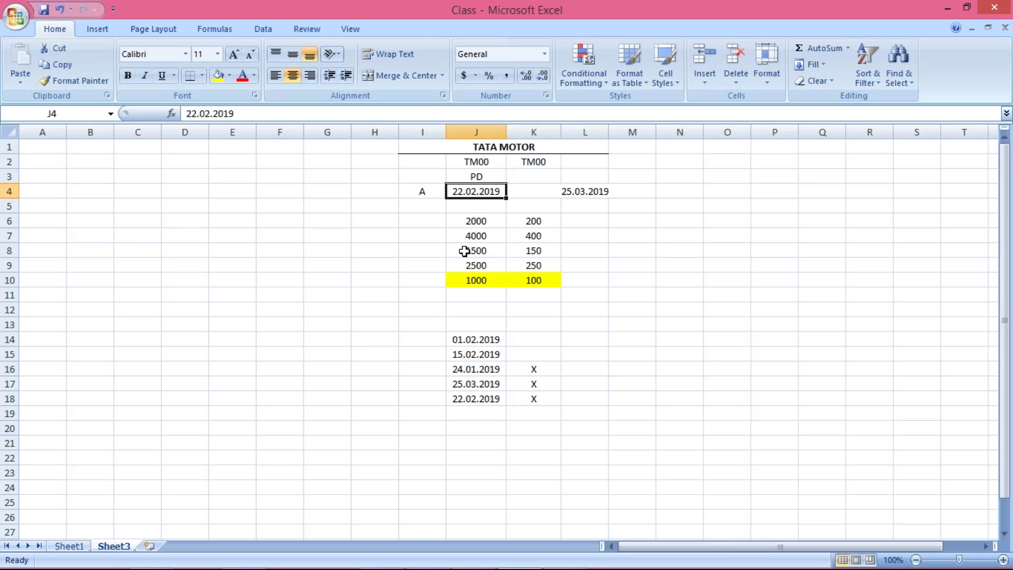
# Switch to SAP, set the TM00 entry's first starting period to 2, and save the entry
pyautogui.hotkey('alt', 'Tab')
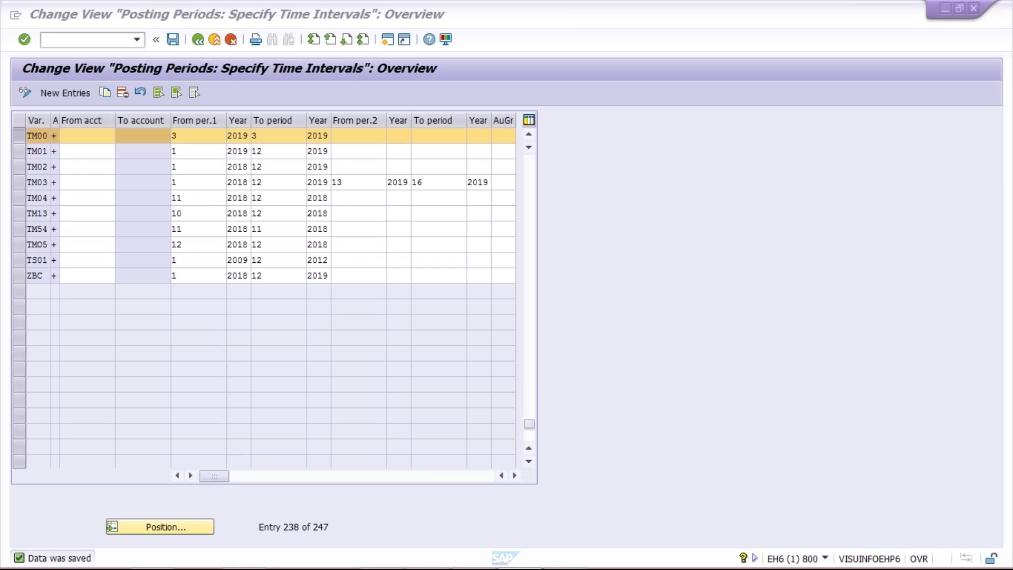
pyautogui.click(187, 138)
pyautogui.press('BackSpace')
pyautogui.write('2')
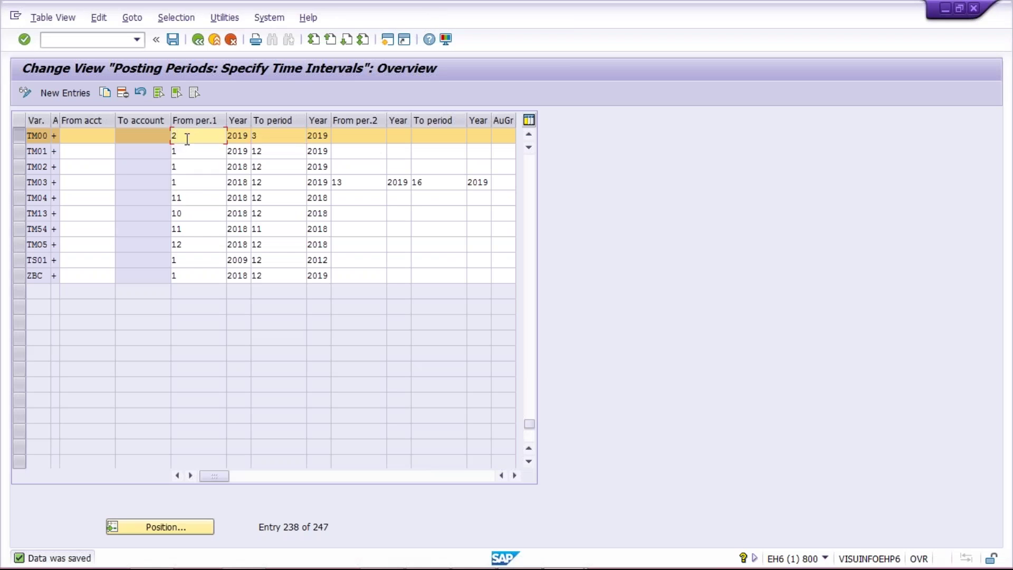
pyautogui.press('Return')
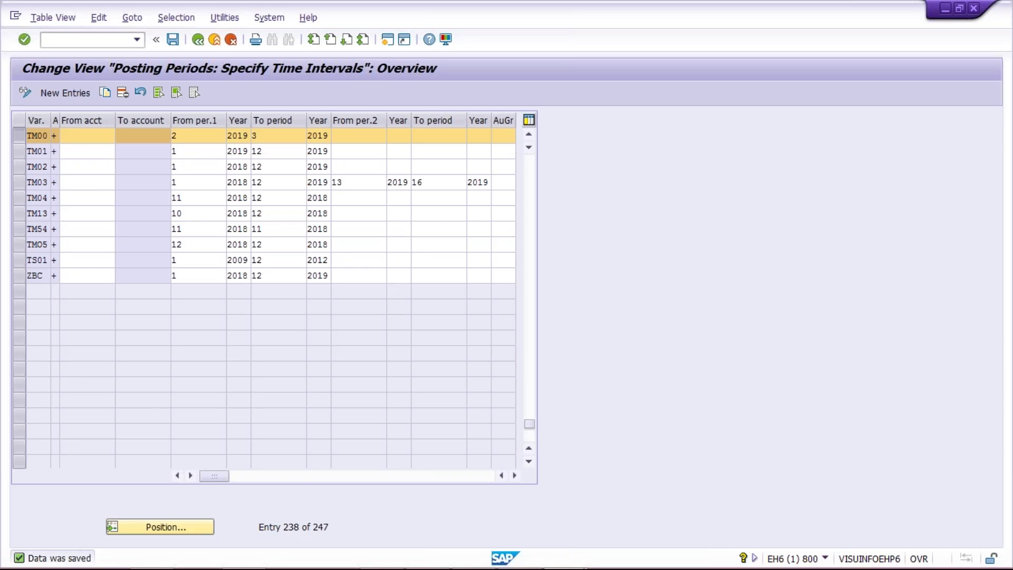
pyautogui.click(197, 137)
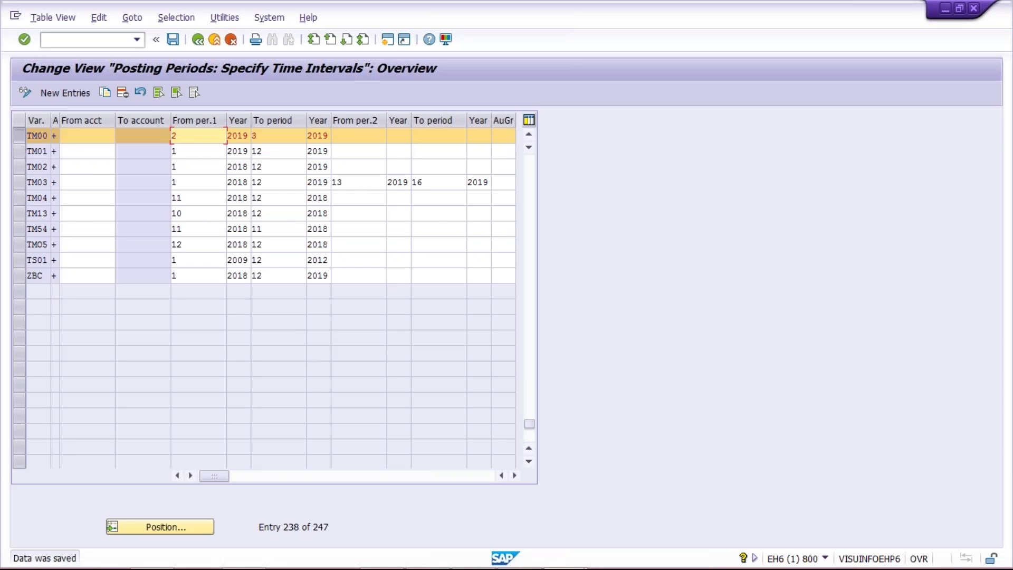
pyautogui.click(280, 134)
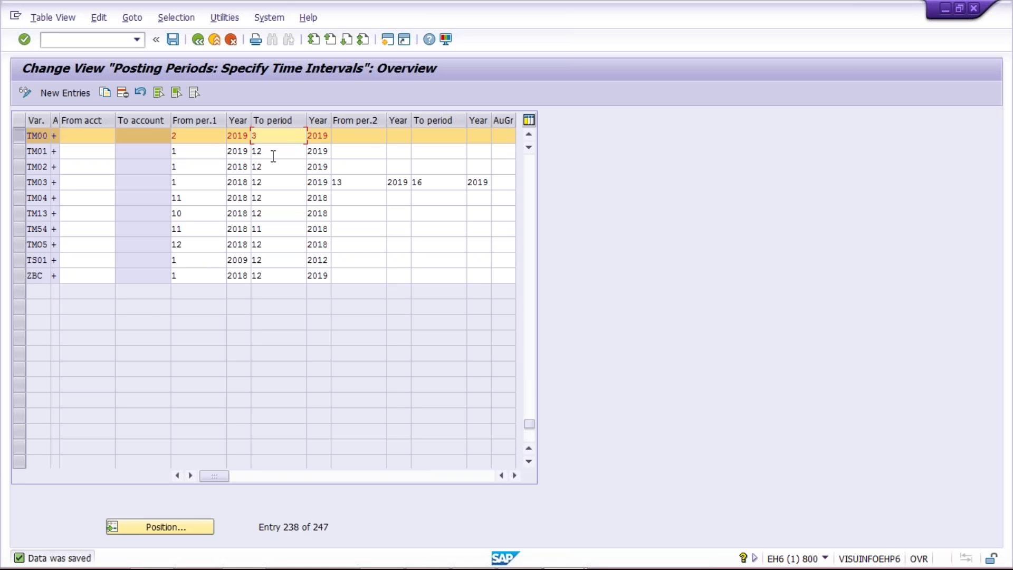
# Switch to the Class workbook in Excel and enter 14.04.2019 in cell J19, below the existing dates
pyautogui.hotkey('alt', 'Tab')
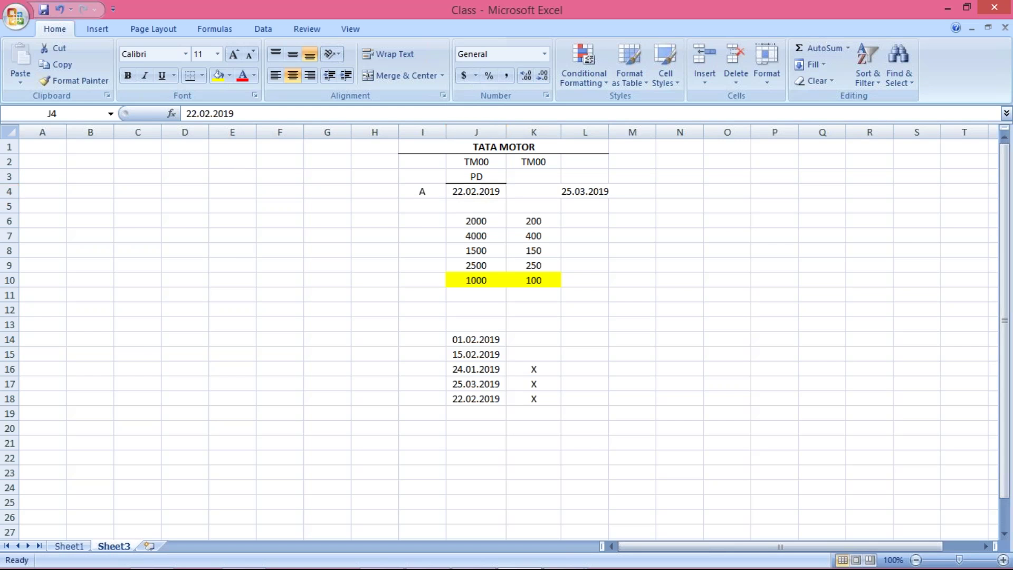
pyautogui.hotkey('alt', 'Tab')
pyautogui.click(204, 137)
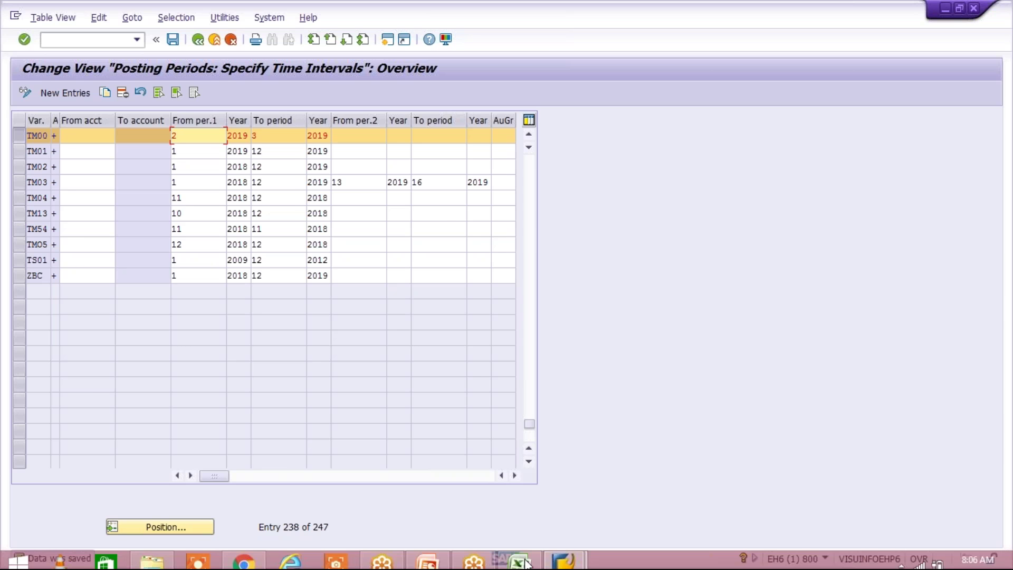
pyautogui.click(526, 564)
pyautogui.click(465, 413)
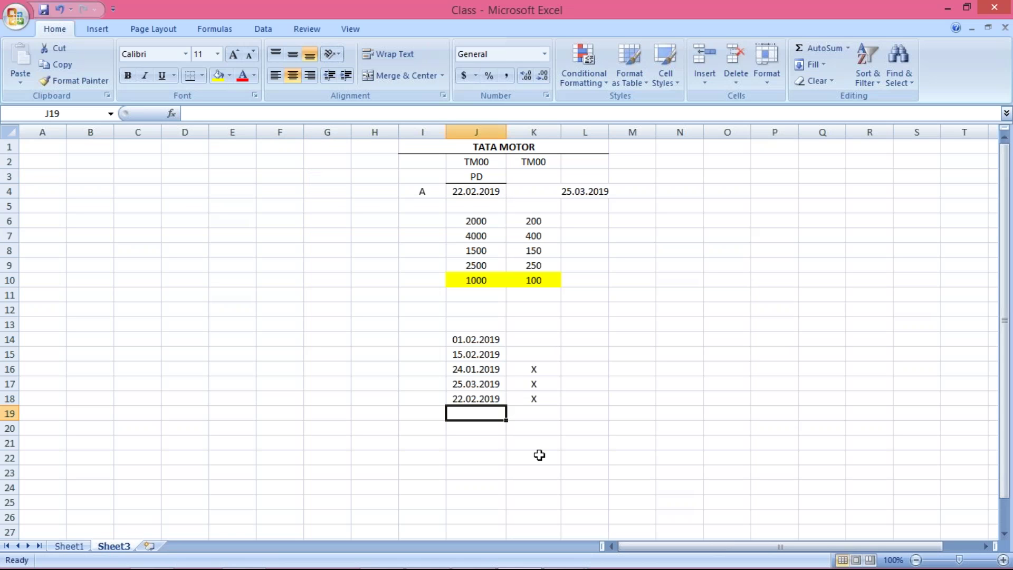
pyautogui.write('14.04.2019')
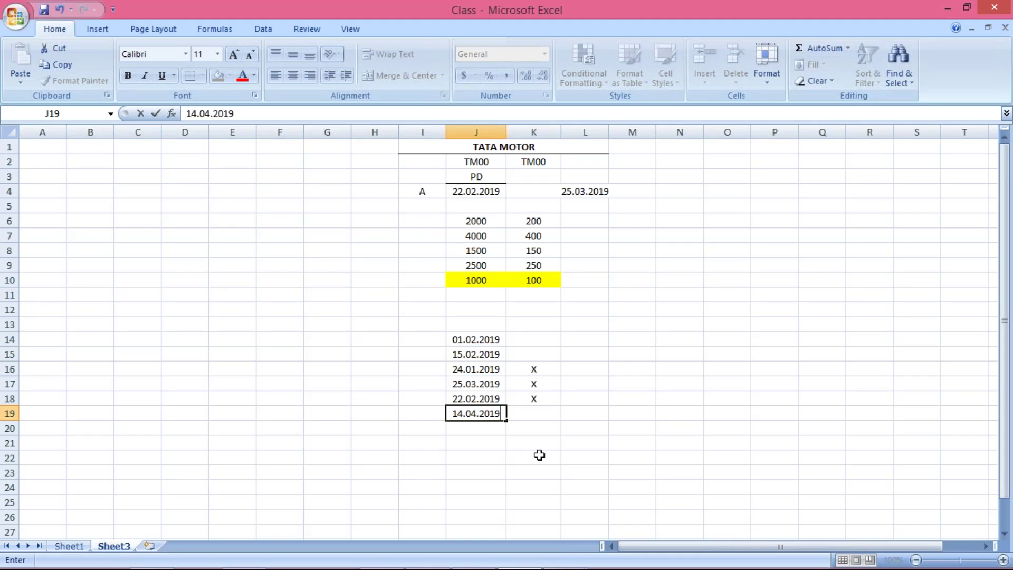
pyautogui.press('Return')
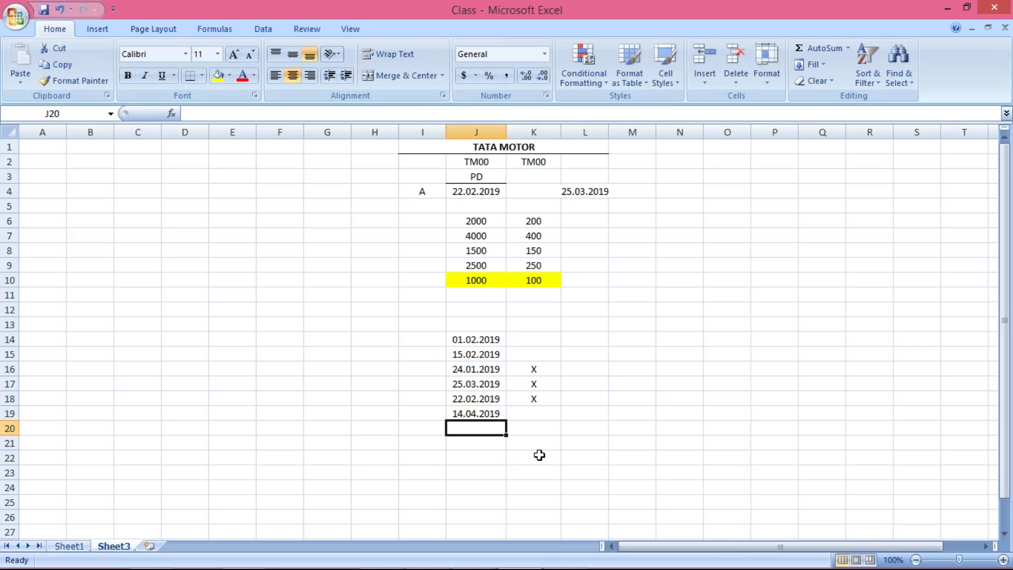
pyautogui.click(482, 410)
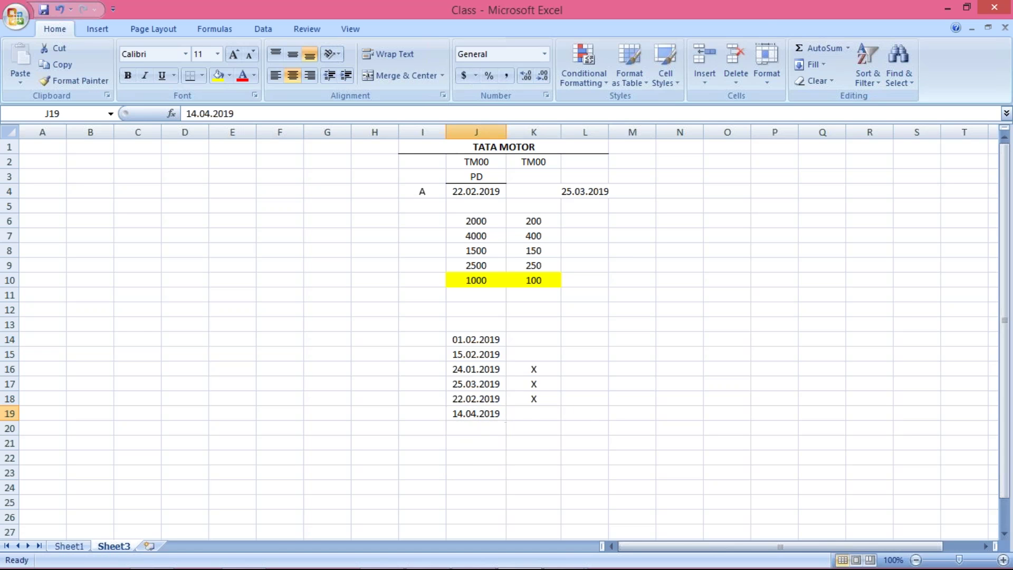
# Check the TM00 interval in SAP, return to the Class workbook in Excel, and change the date in J19 to 14.03.2019
pyautogui.hotkey('alt', 'Tab')
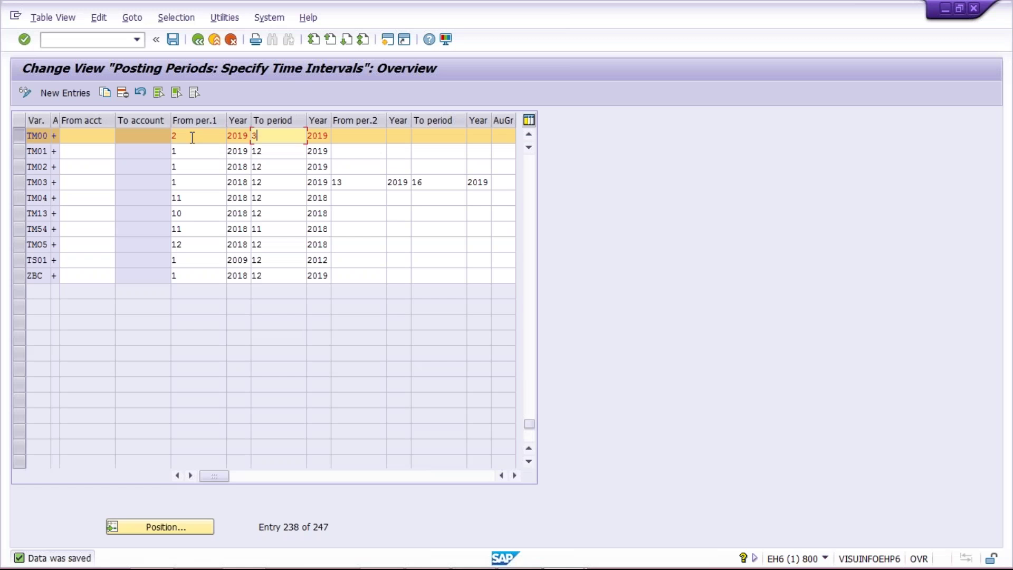
pyautogui.click(271, 137)
pyautogui.hotkey('alt', 'Tab')
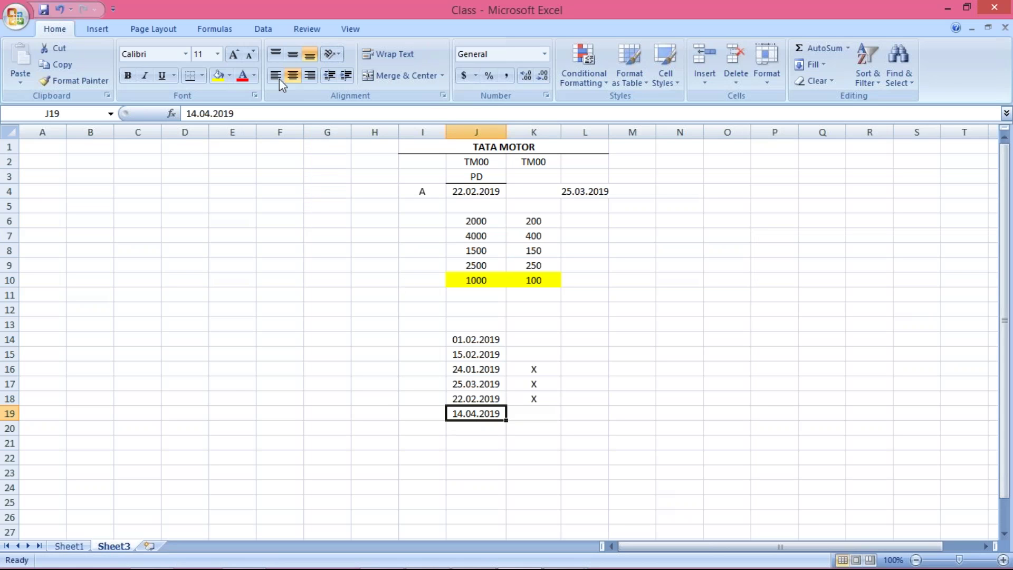
pyautogui.click(234, 114)
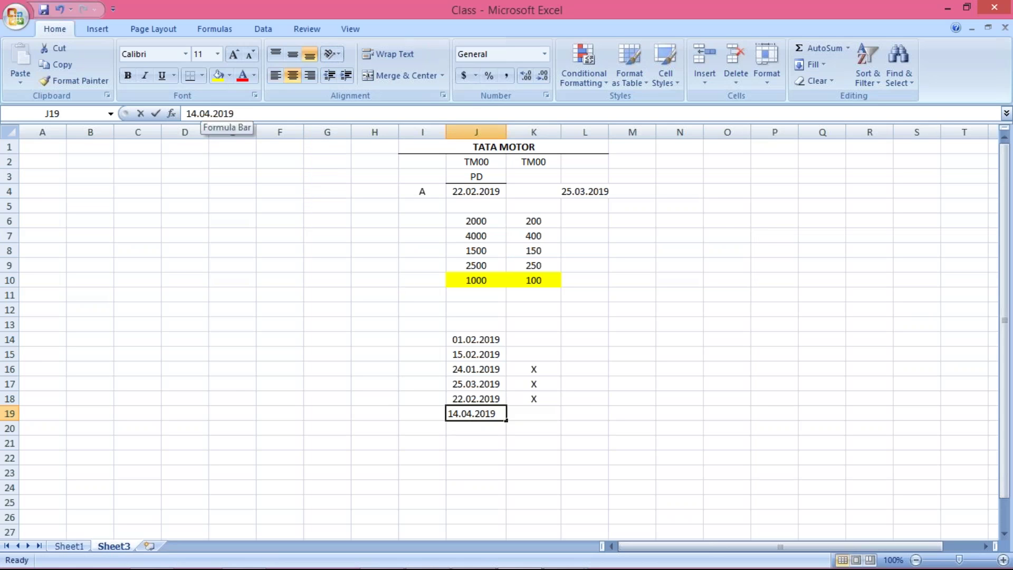
pyautogui.click(208, 114)
pyautogui.press('BackSpace')
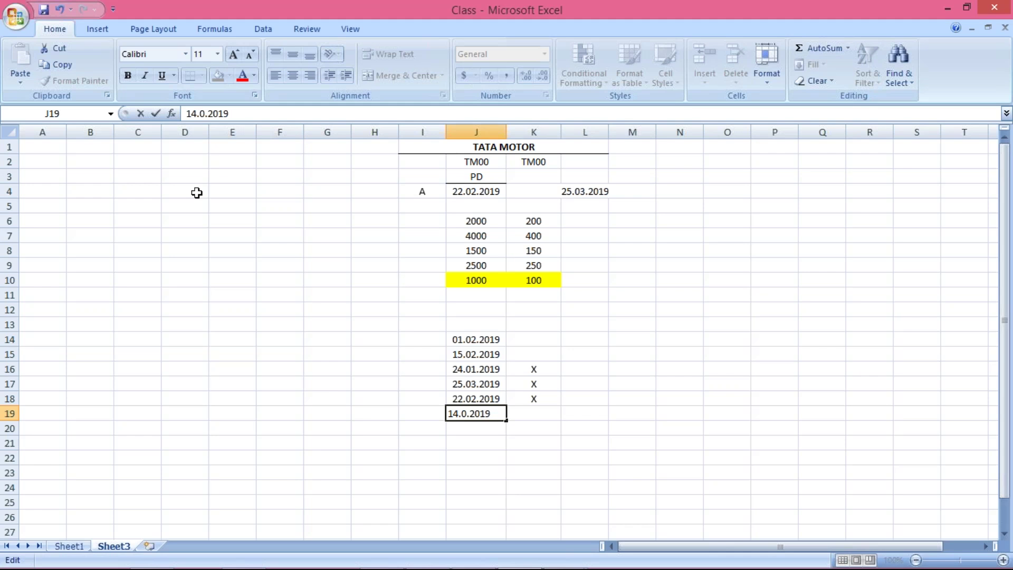
pyautogui.write('3')
pyautogui.press('Return')
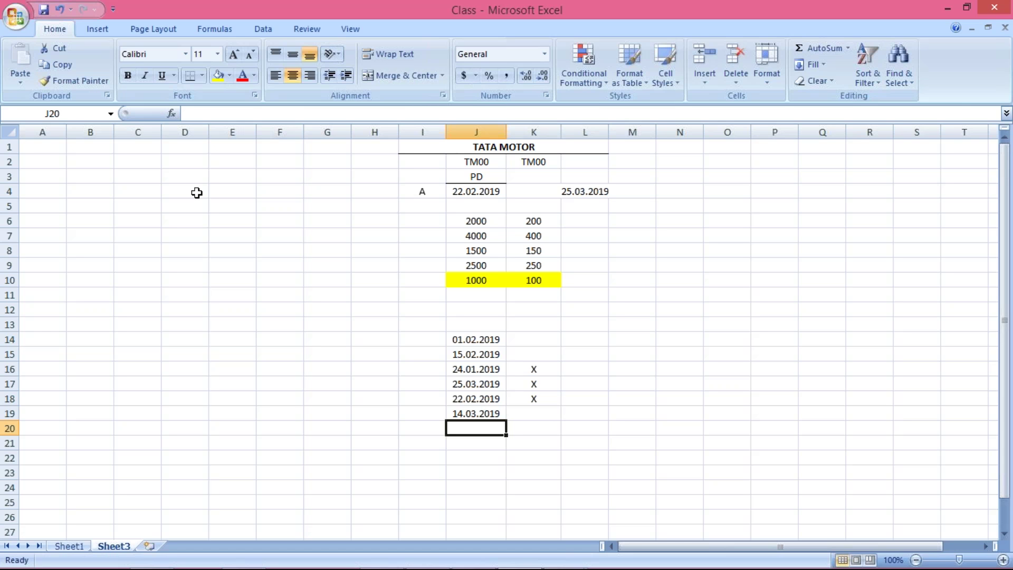
# Compare the date in J19 with the TM00 posting period interval in SAP, and return to Excel
pyautogui.click(479, 413)
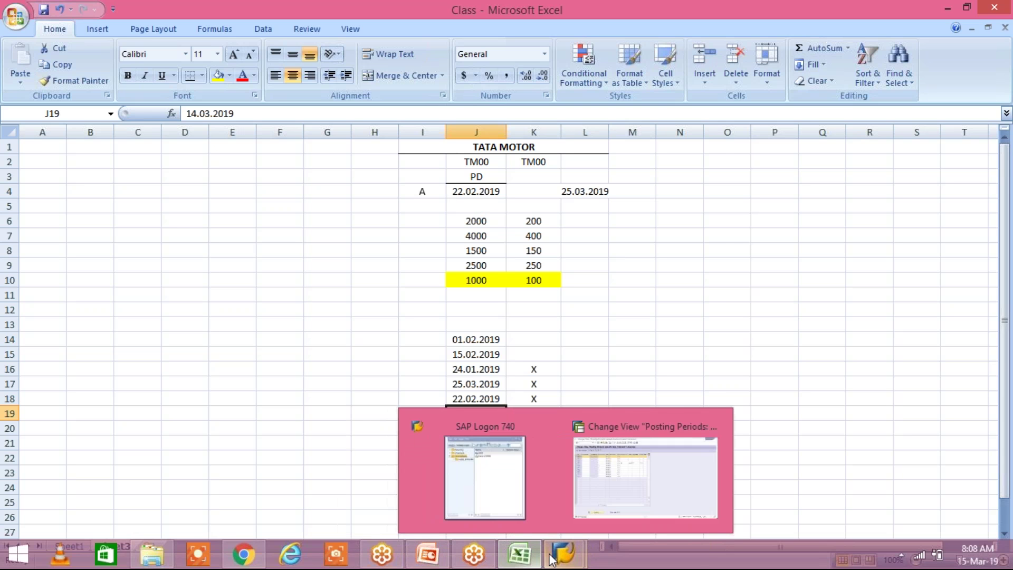
pyautogui.moveTo(564, 555)
pyautogui.click(607, 427)
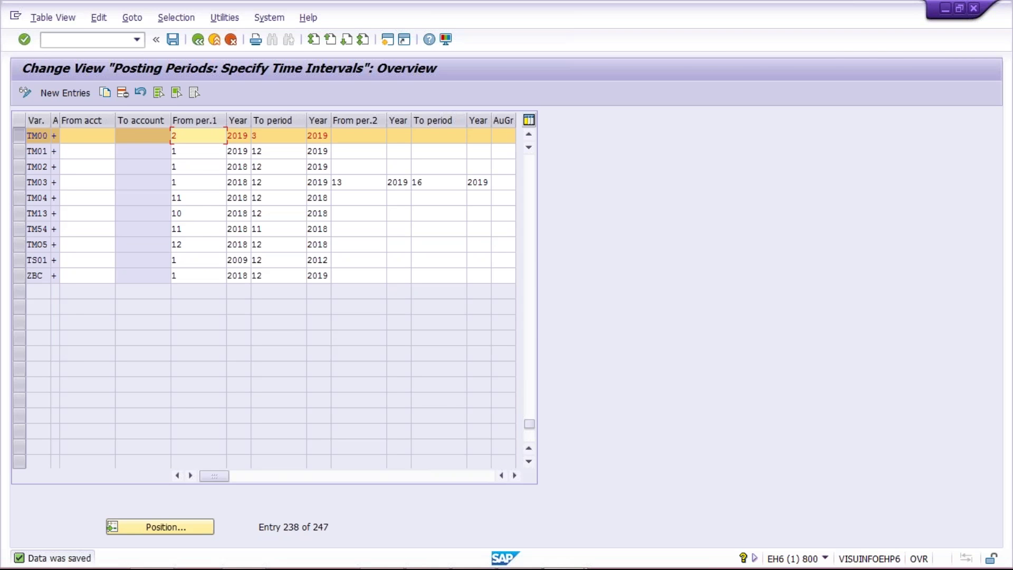
pyautogui.hotkey('alt', 'Tab')
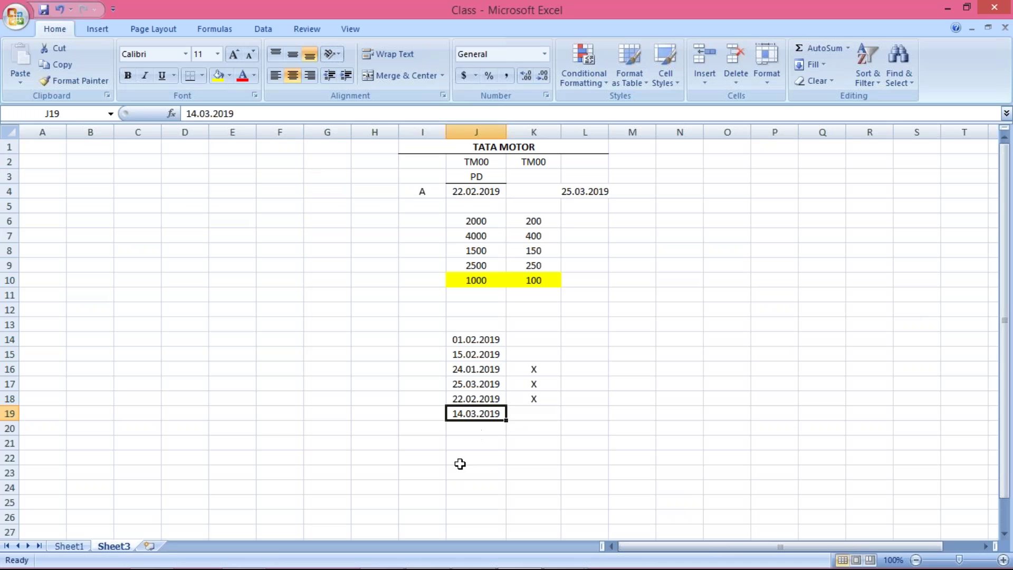
# Insert a blank row at row 5 of Sheet3, below the row for A
pyautogui.click(426, 206)
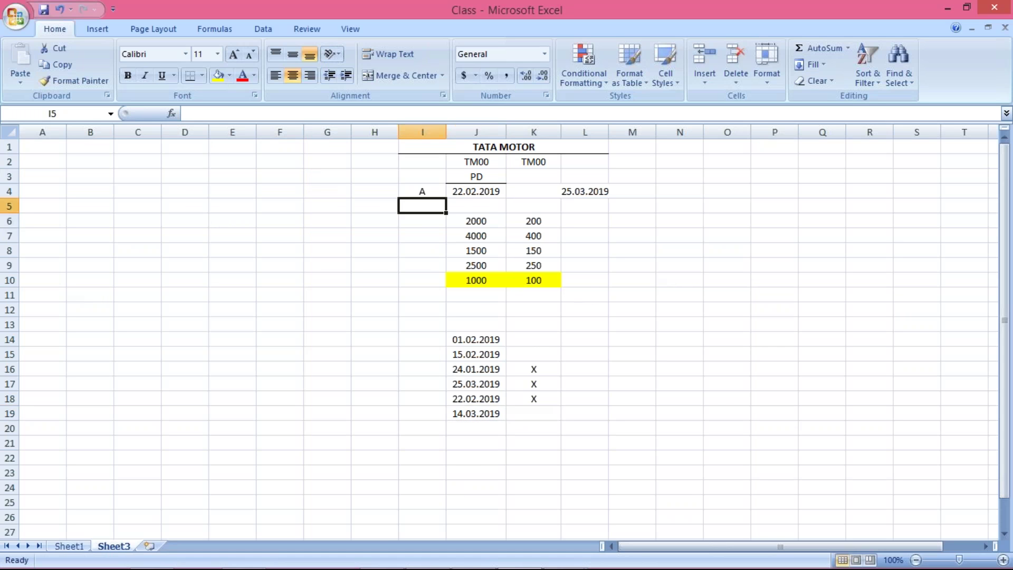
pyautogui.rightClick(9, 206)
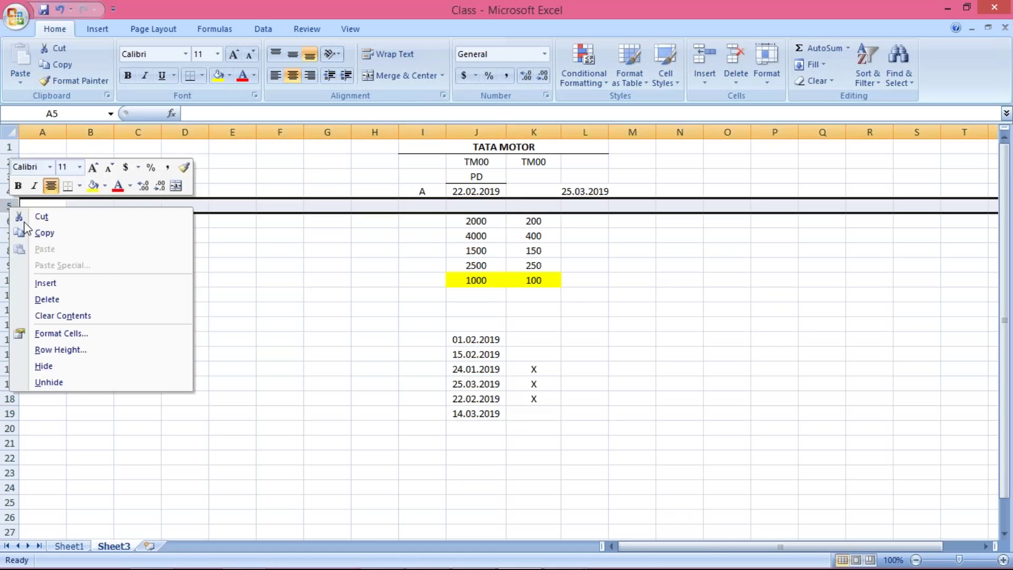
pyautogui.click(53, 286)
pyautogui.click(428, 283)
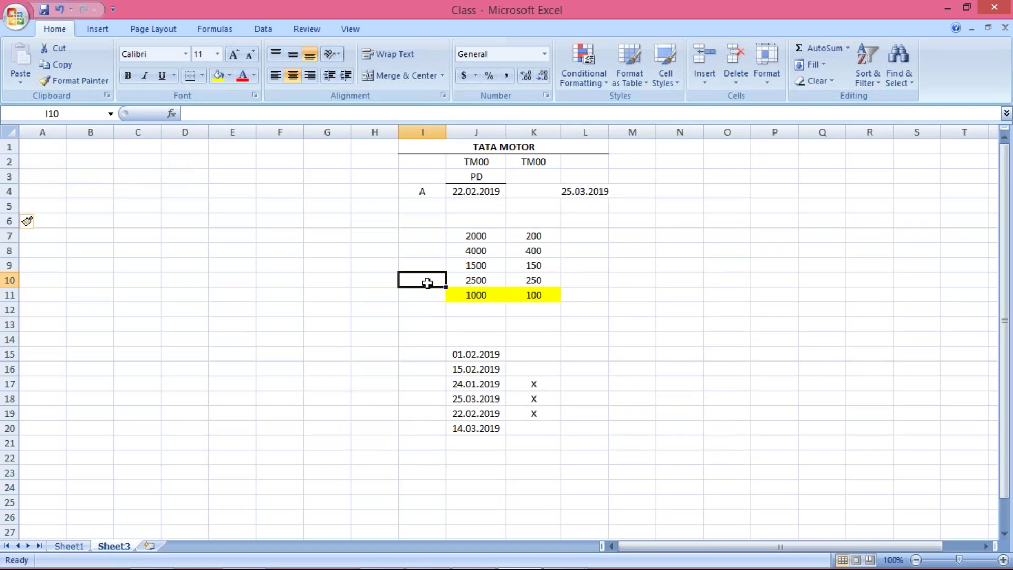
# Enter the labels B and C in cells I5 and I6, below A
pyautogui.click(417, 210)
pyautogui.press('F2')
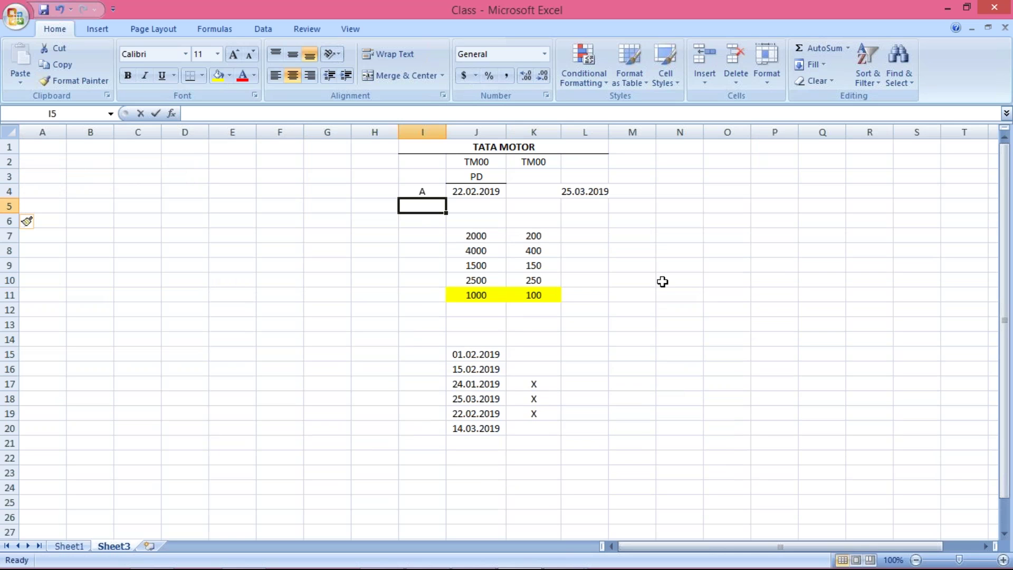
pyautogui.write('B')
pyautogui.press('Return')
pyautogui.write('C')
pyautogui.press('Return')
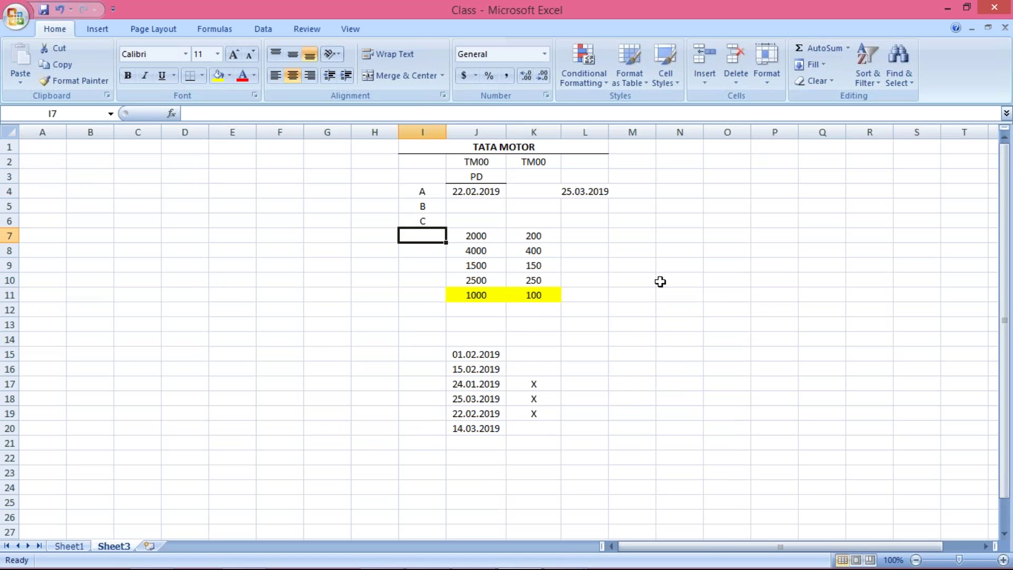
pyautogui.click(451, 191)
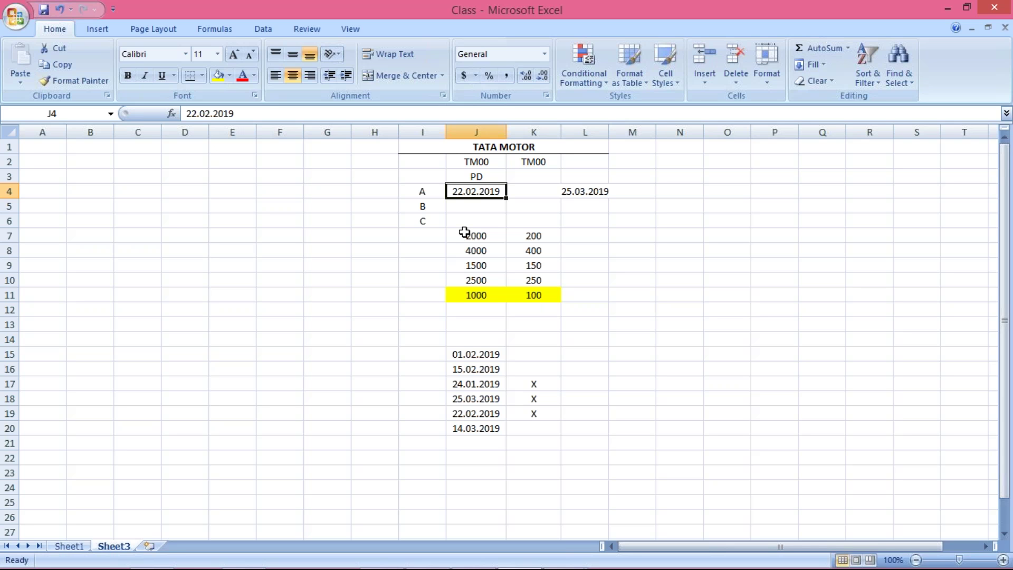
pyautogui.click(421, 192)
pyautogui.moveTo(421, 192); pyautogui.dragTo(474, 192)
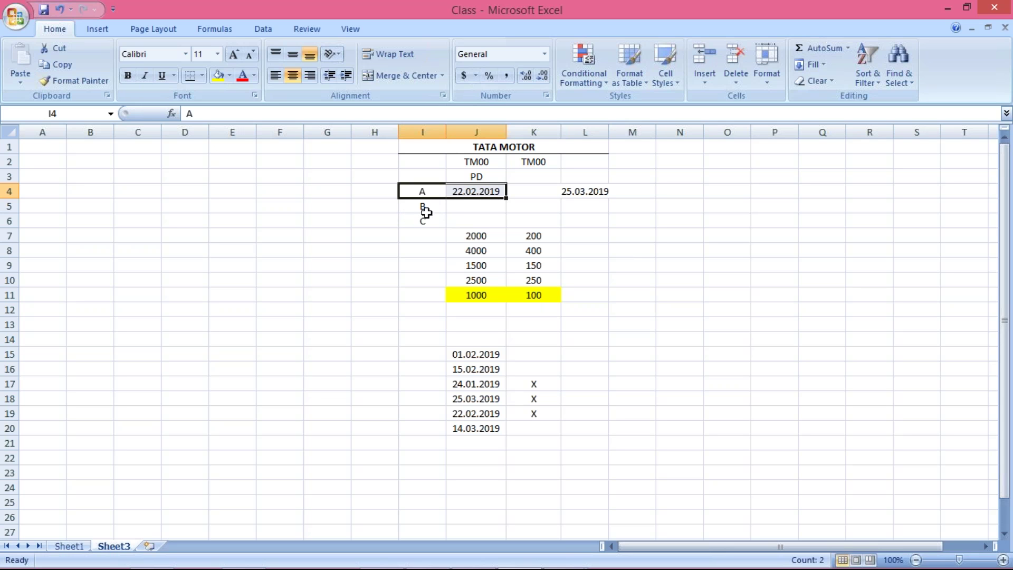
pyautogui.click(423, 210)
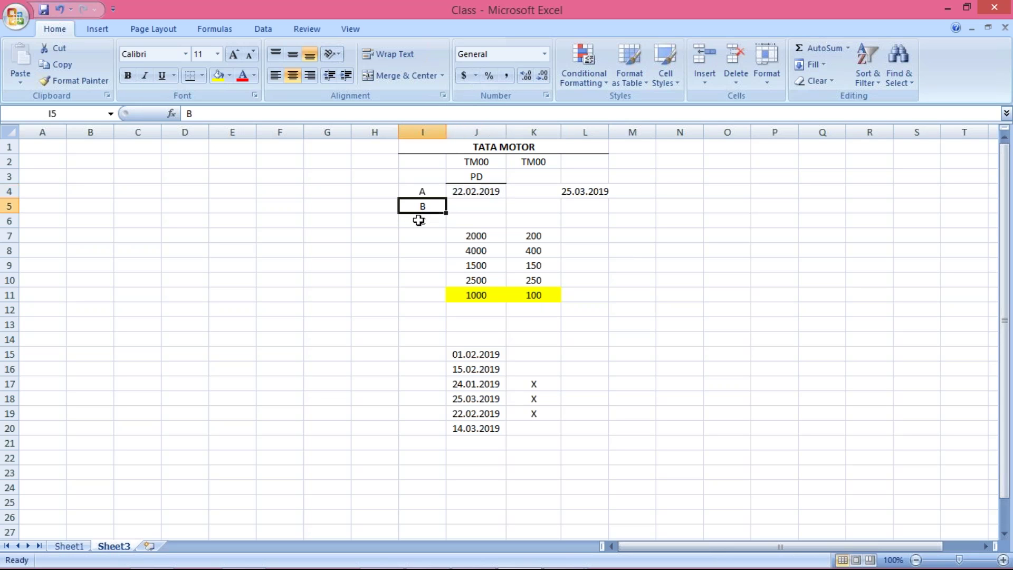
pyautogui.click(419, 221)
pyautogui.write('C')
# Enter 25.02.2019 in cell J5 as the posting date for B
pyautogui.click(468, 208)
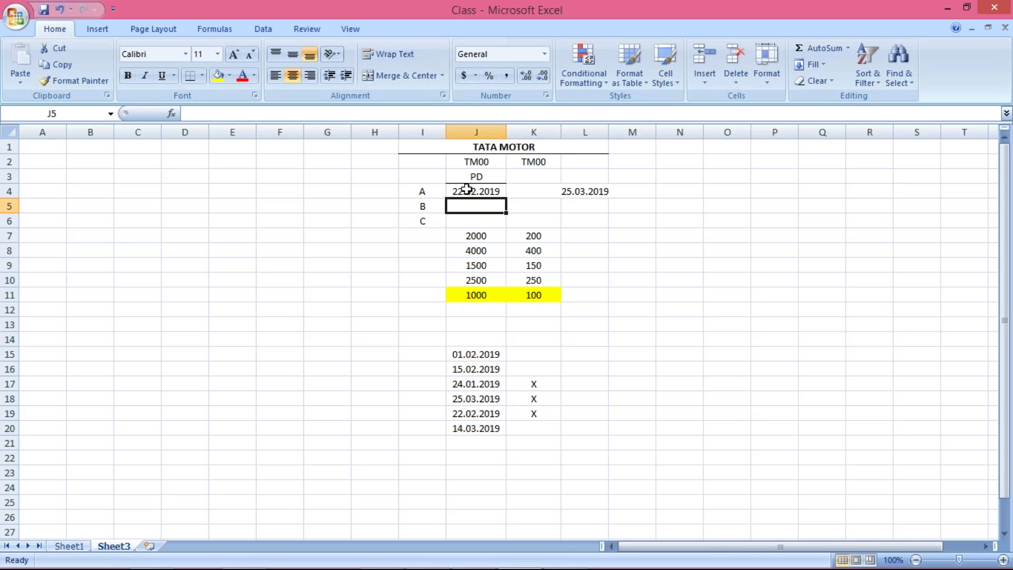
pyautogui.write('2')
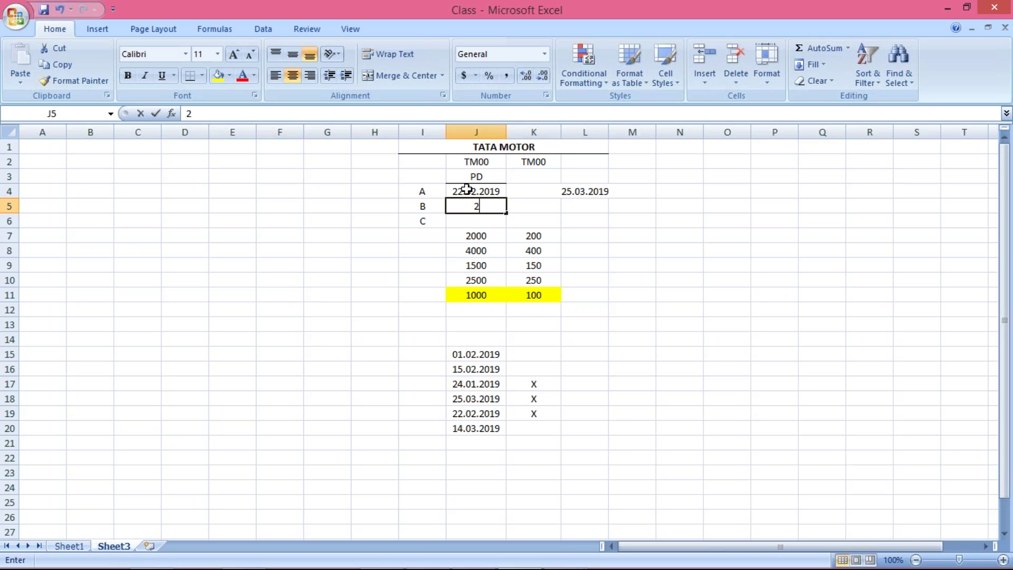
pyautogui.write('5.02.30')
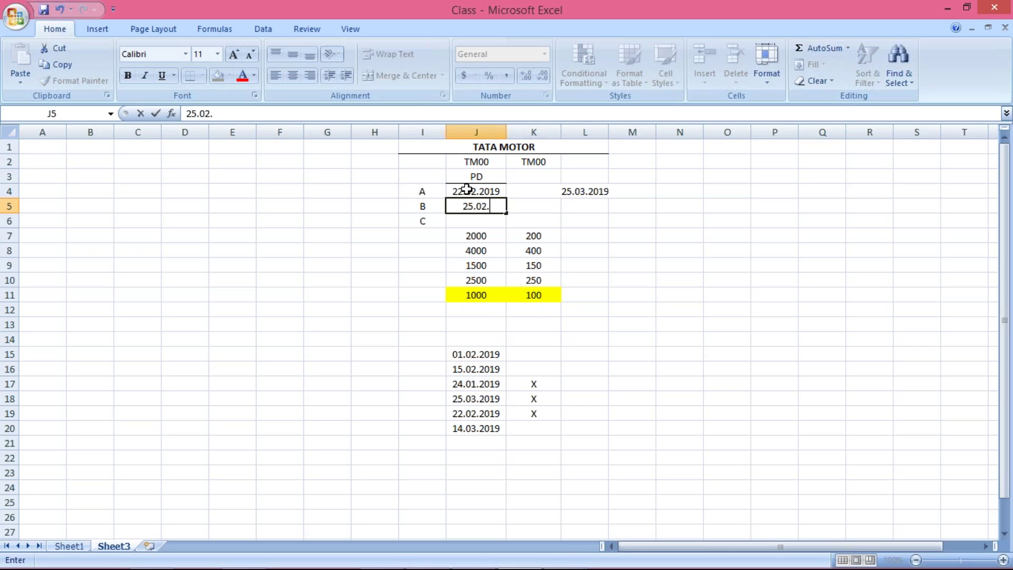
pyautogui.press('BackSpace')
pyautogui.press('BackSpace')
pyautogui.write('2019')
pyautogui.press('Return')
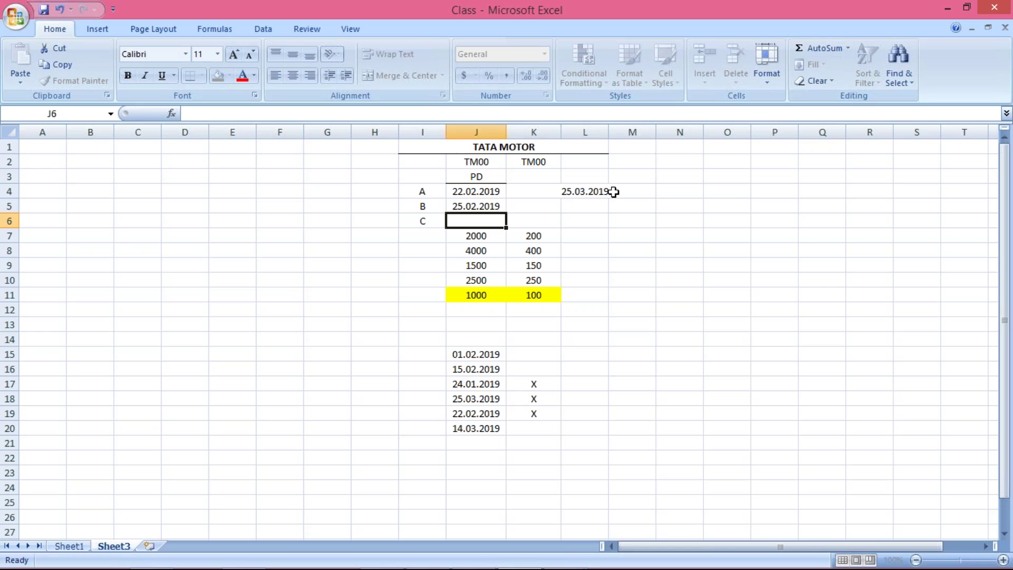
# Enter 24.02.2019 in cell J6 as the posting date for C
pyautogui.click(471, 205)
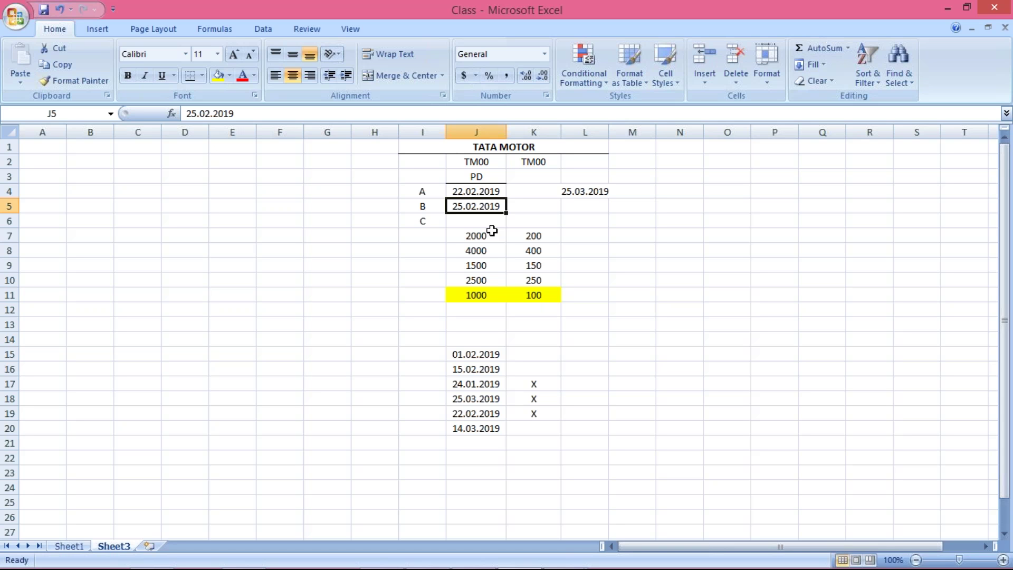
pyautogui.press('Return')
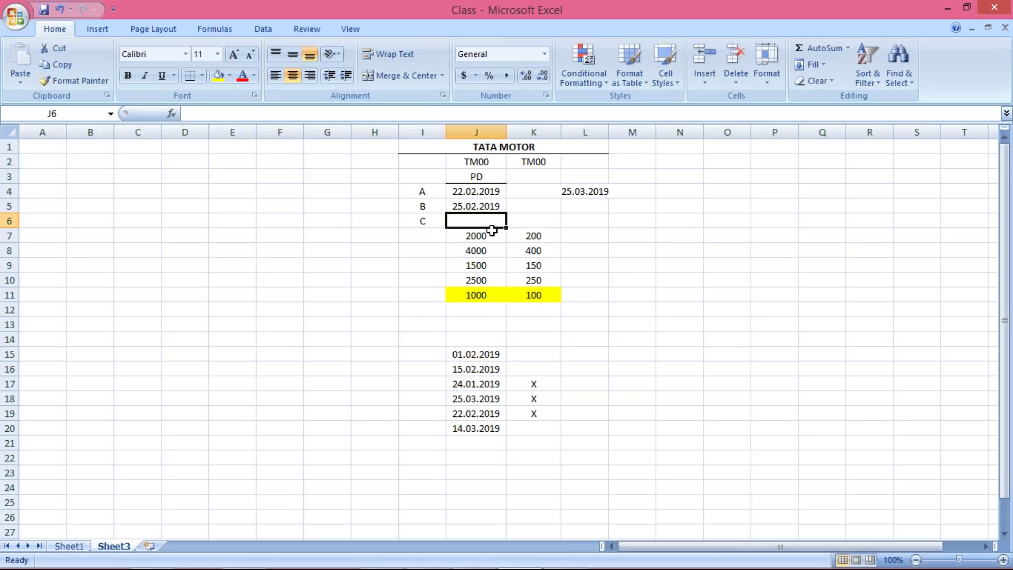
pyautogui.write('2')
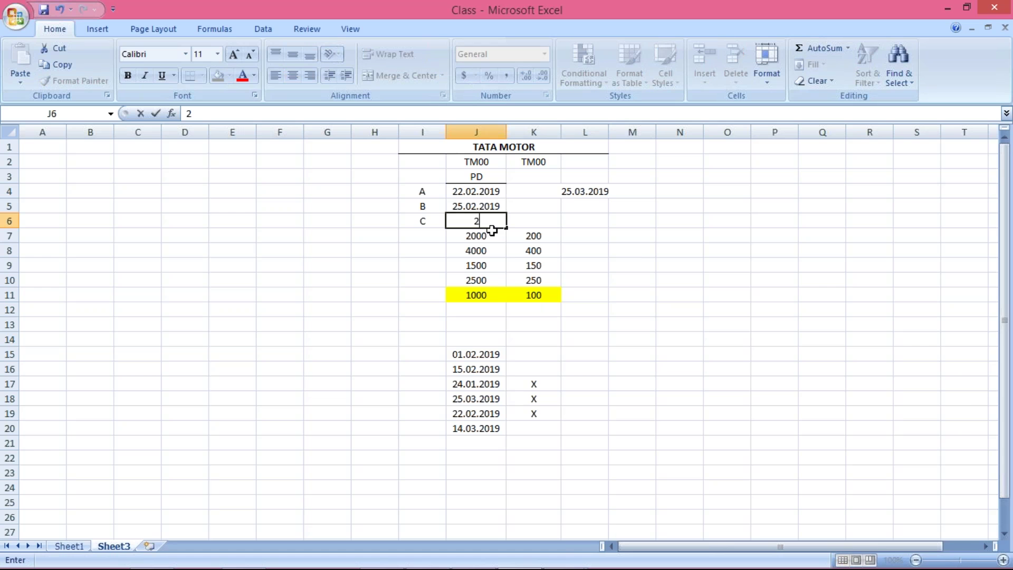
pyautogui.write('4.02.2019')
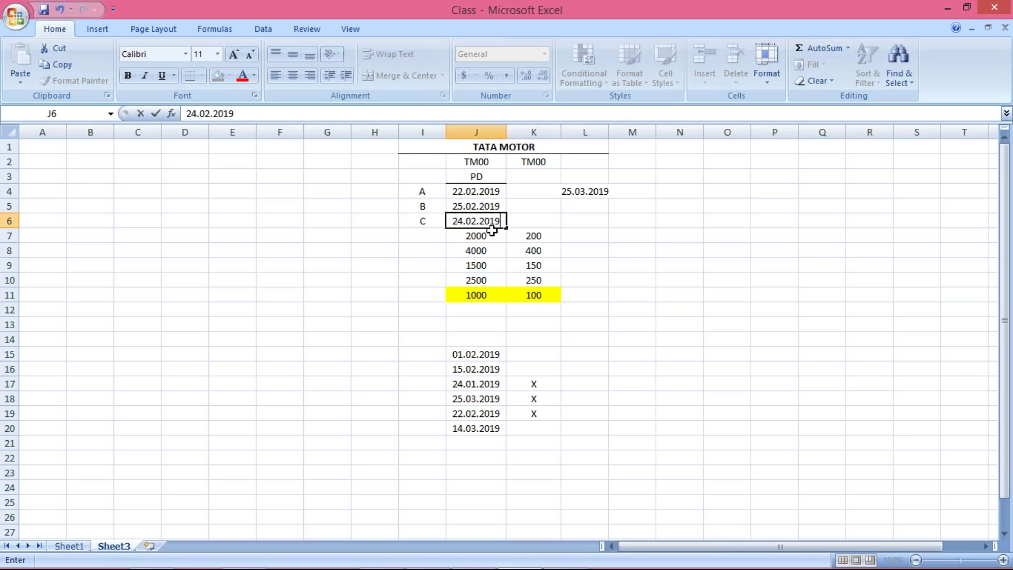
pyautogui.press('Return')
pyautogui.press('Up')
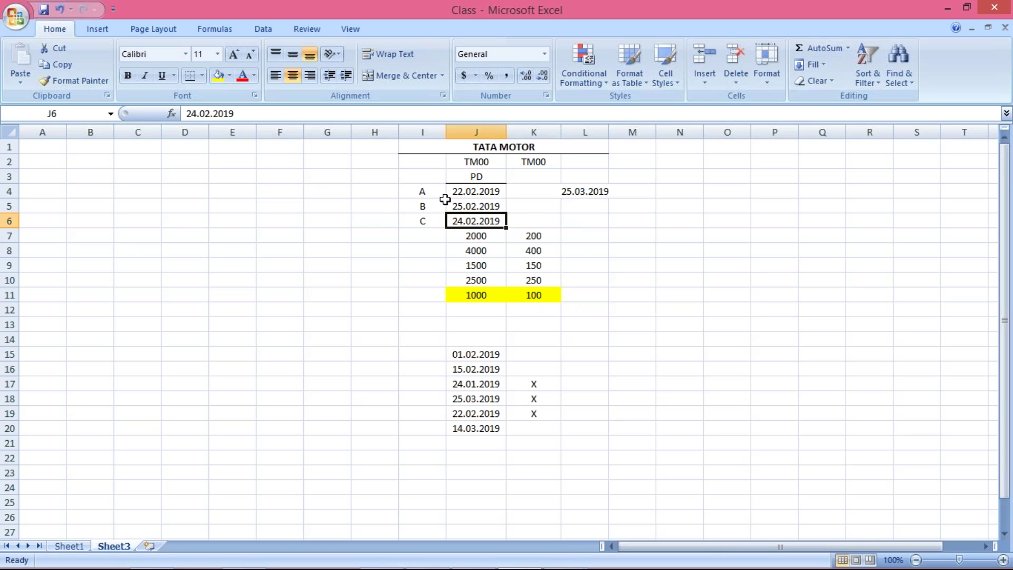
pyautogui.click(427, 192)
pyautogui.click(469, 192)
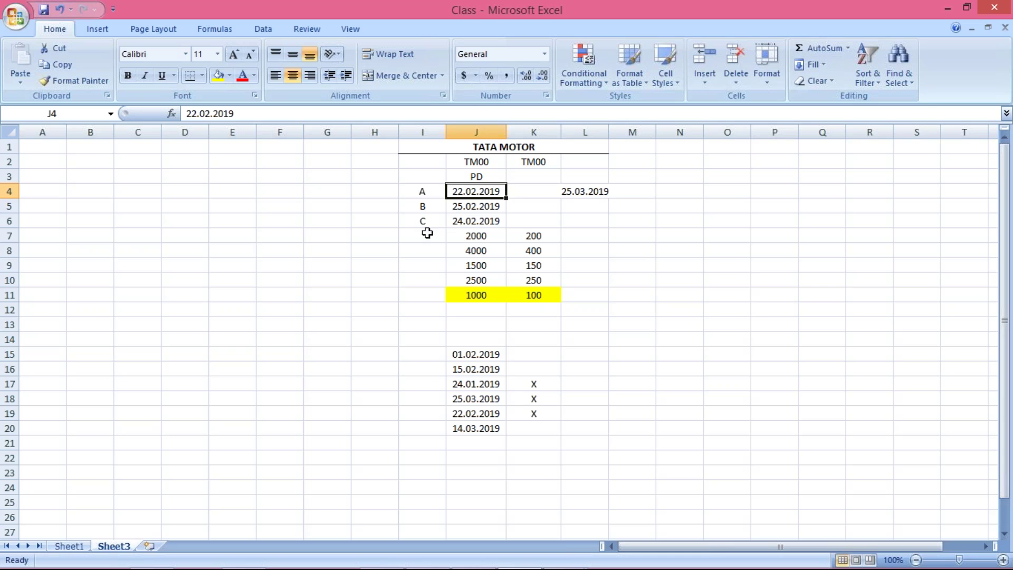
pyautogui.click(453, 210)
pyautogui.click(461, 226)
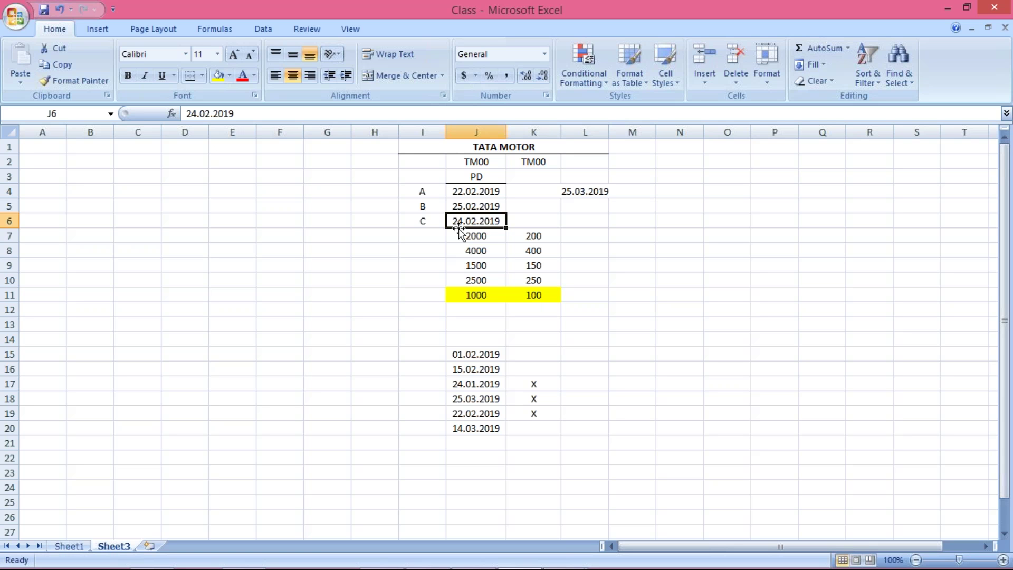
pyautogui.moveTo(429, 222); pyautogui.dragTo(470, 221)
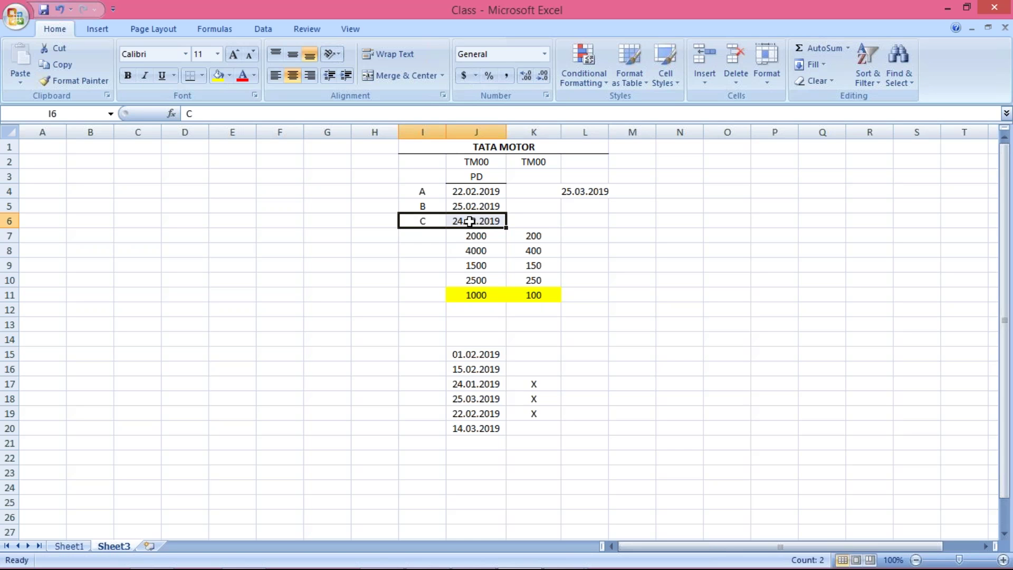
pyautogui.moveTo(438, 204); pyautogui.dragTo(430, 221)
pyautogui.press('Up')
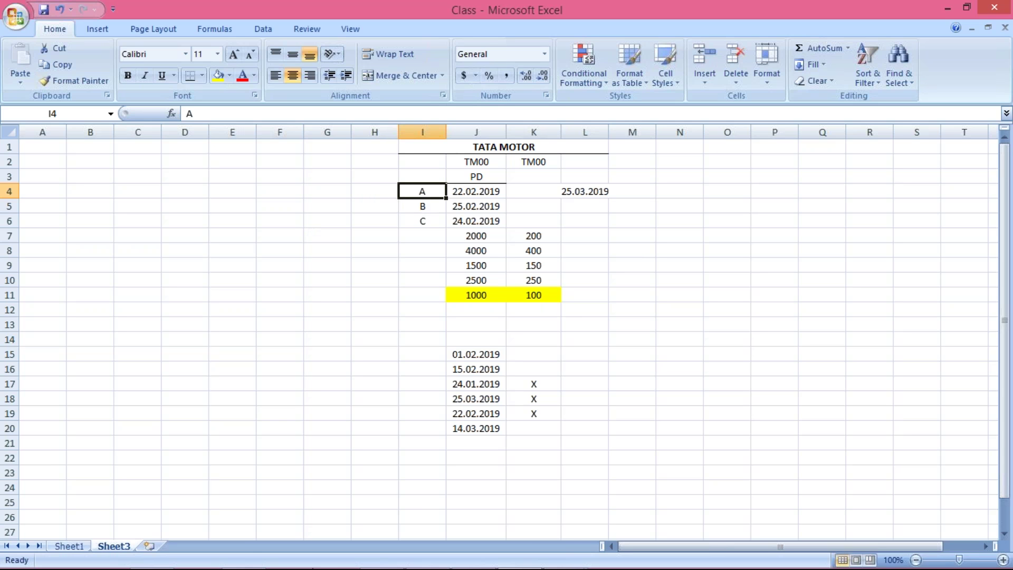
# Switch to the SAP posting periods view and set the TM00 entry's first starting period to 3
pyautogui.moveTo(577, 557)
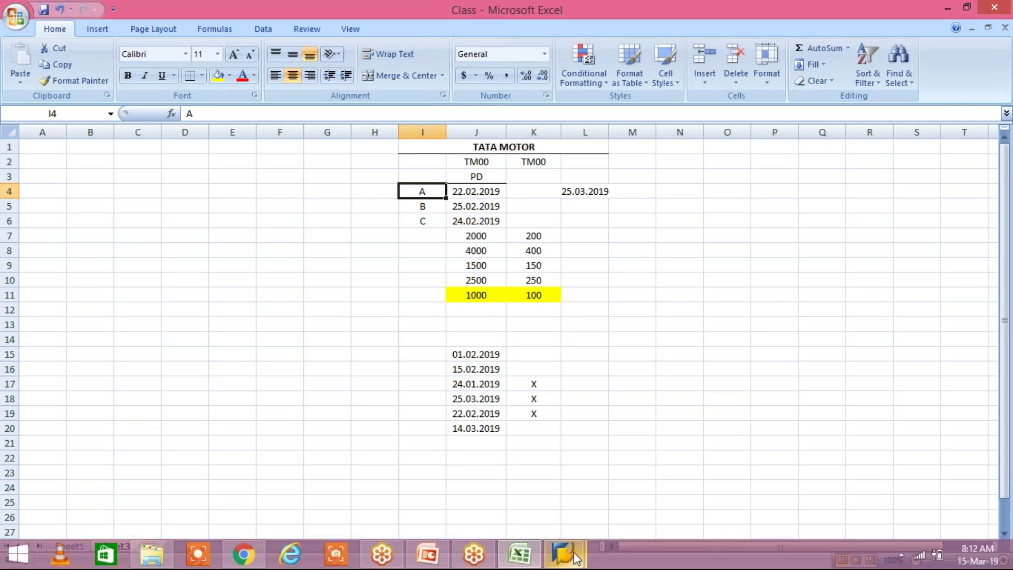
pyautogui.click(577, 558)
pyautogui.click(645, 478)
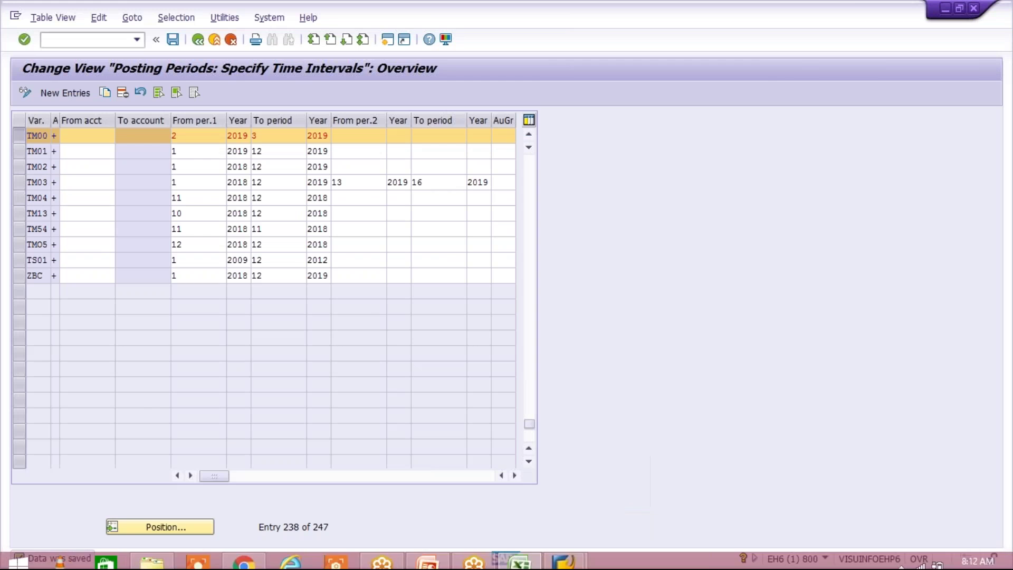
pyautogui.click(188, 139)
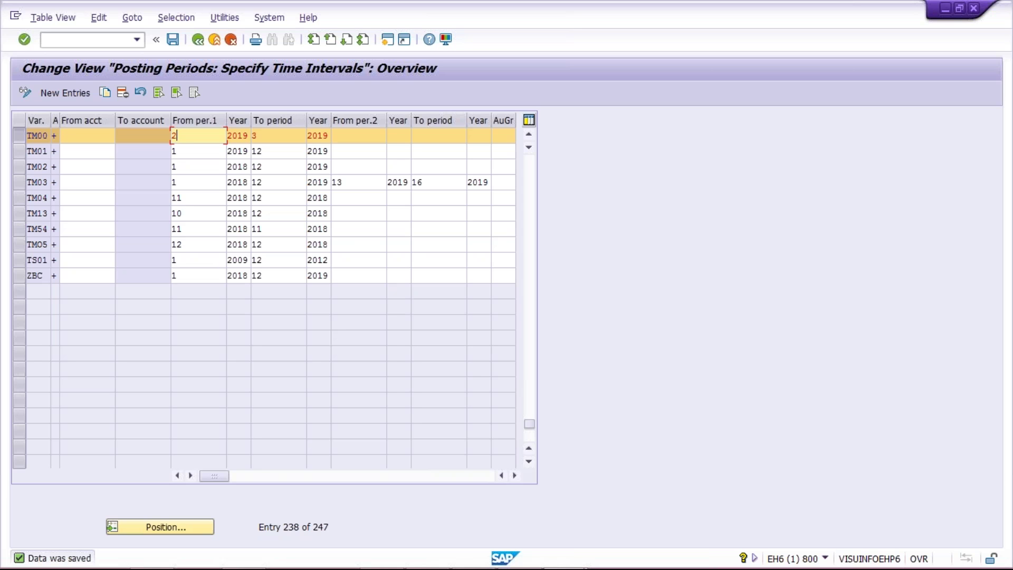
pyautogui.press('BackSpace')
pyautogui.write('3')
pyautogui.click(297, 135)
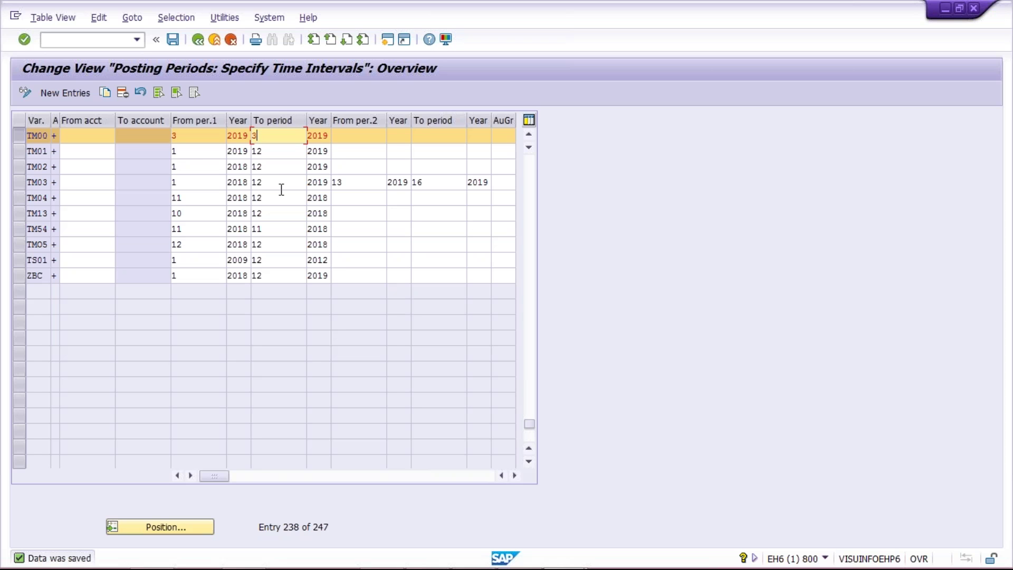
# Enter a second open interval for the TM00 entry, from period 2 of 2019 to period 2 of 2019
pyautogui.click(364, 136)
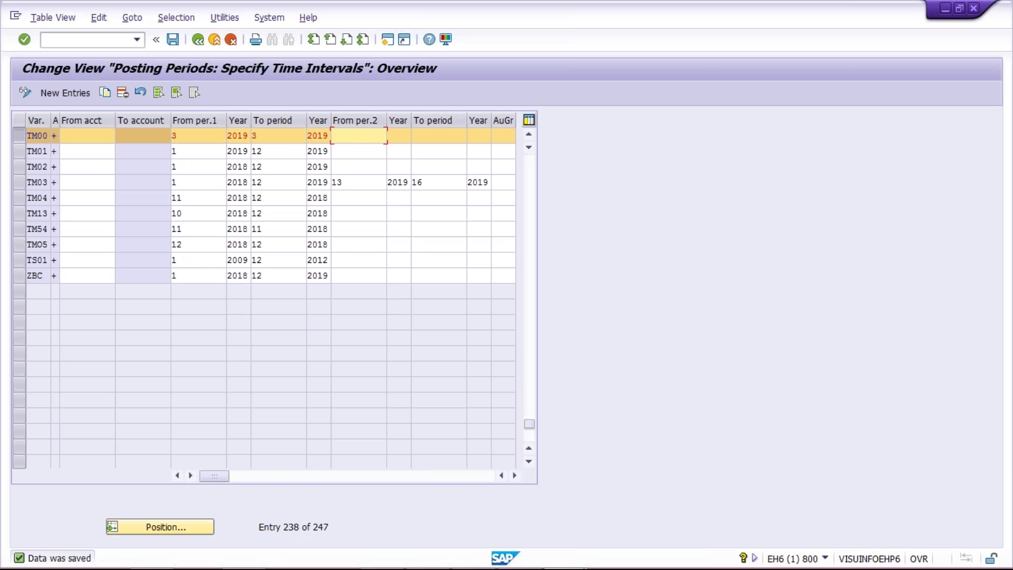
pyautogui.write('2')
pyautogui.click(396, 135)
pyautogui.write('2019')
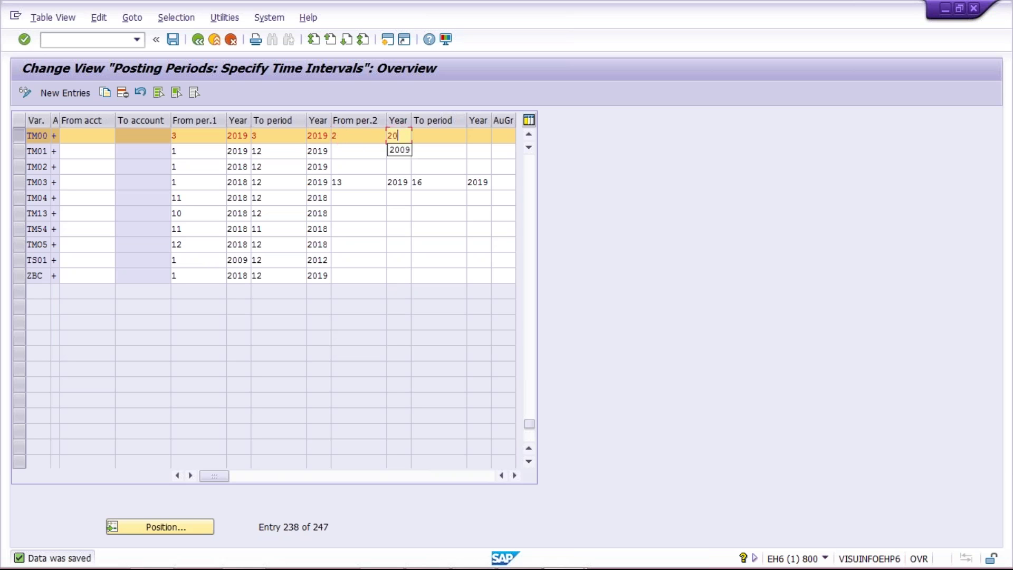
pyautogui.click(414, 135)
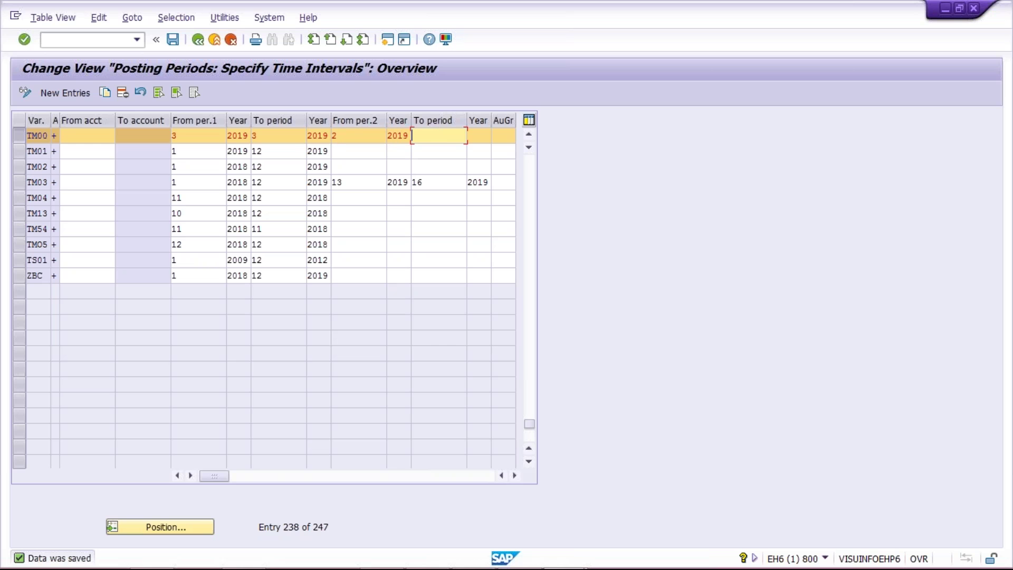
pyautogui.write('2')
pyautogui.click(478, 135)
pyautogui.write('2019')
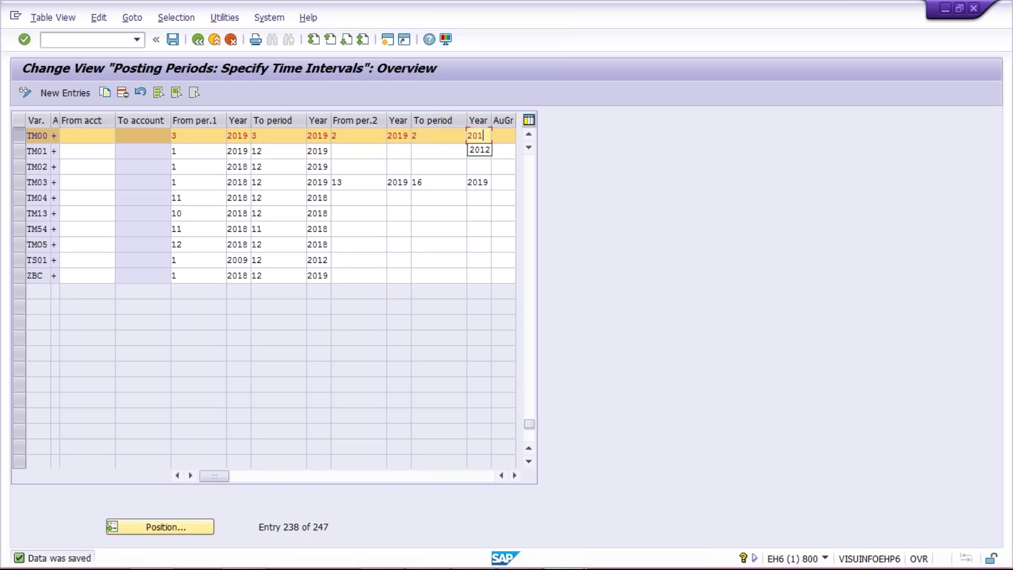
# Review the starting and ending periods of both intervals in the TM00 entry
pyautogui.click(188, 135)
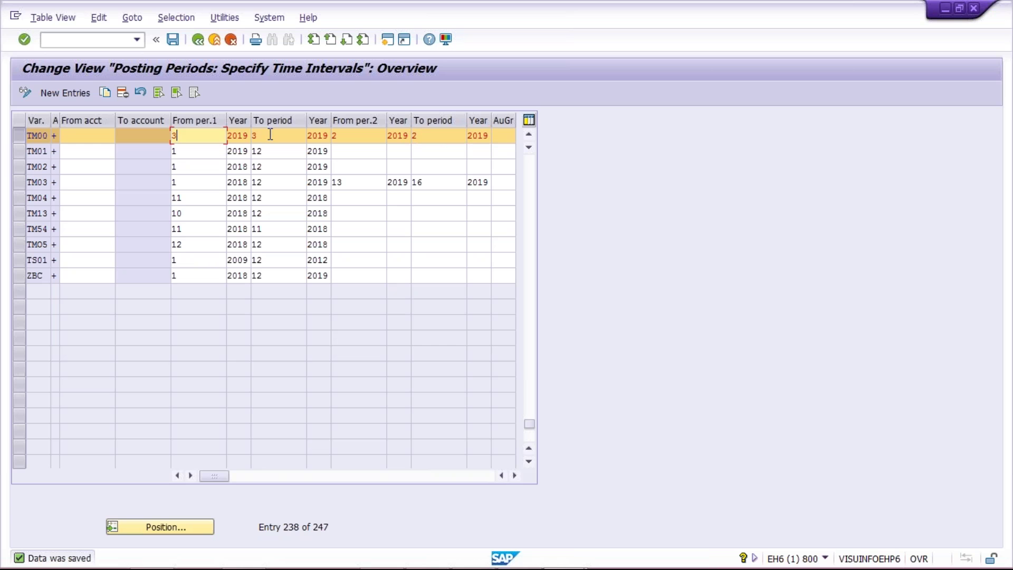
pyautogui.click(288, 136)
pyautogui.click(364, 136)
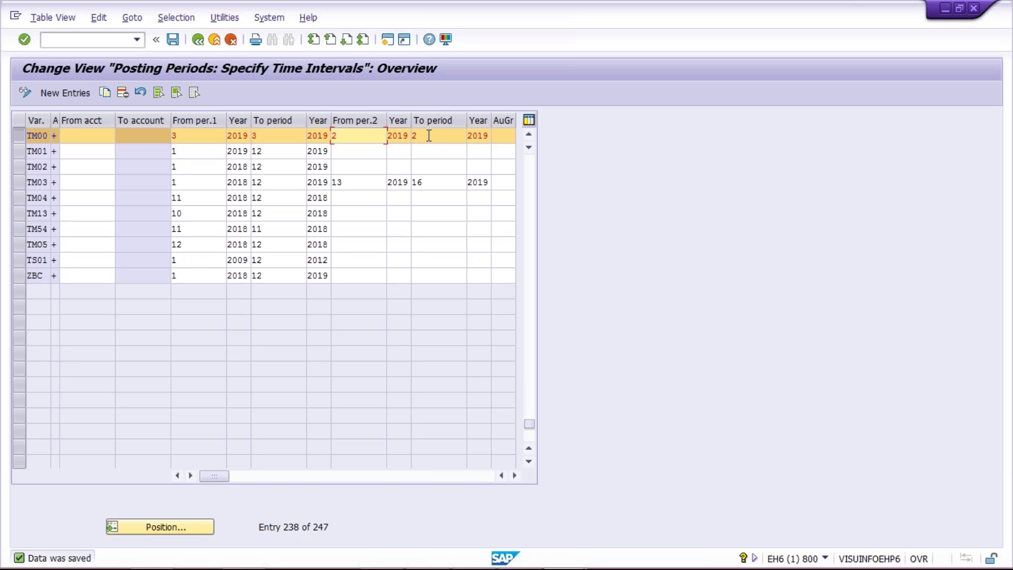
pyautogui.click(426, 135)
pyautogui.click(360, 136)
pyautogui.click(441, 136)
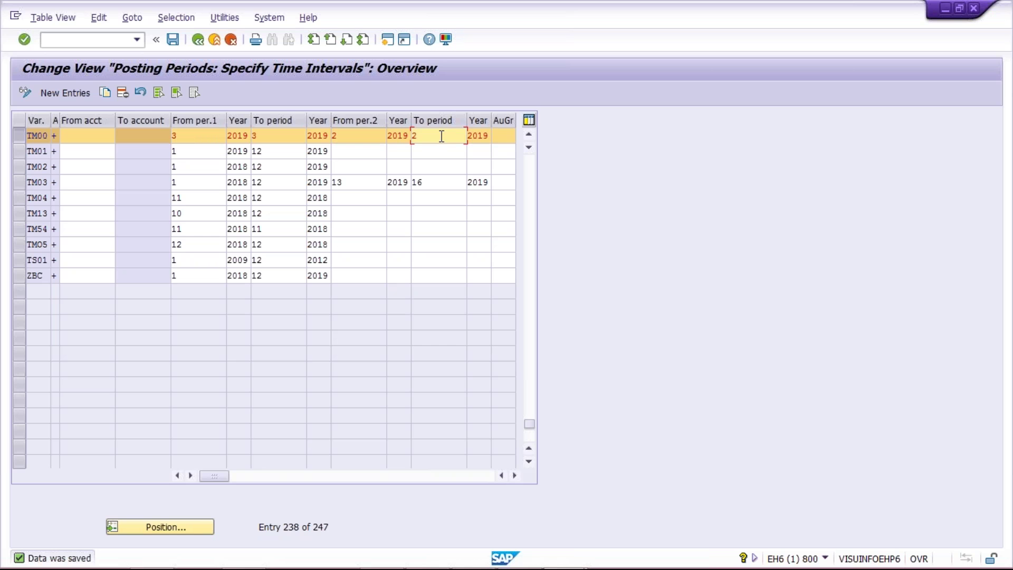
# Switch to the Class workbook in Excel and check posting date A and the two TM00 headings
pyautogui.moveTo(507, 568)
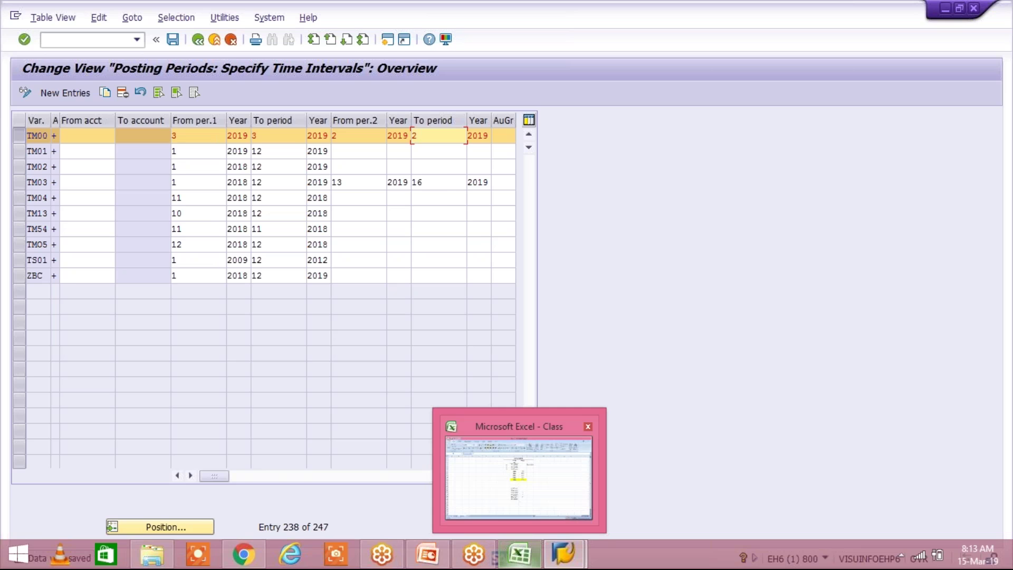
pyautogui.click(477, 473)
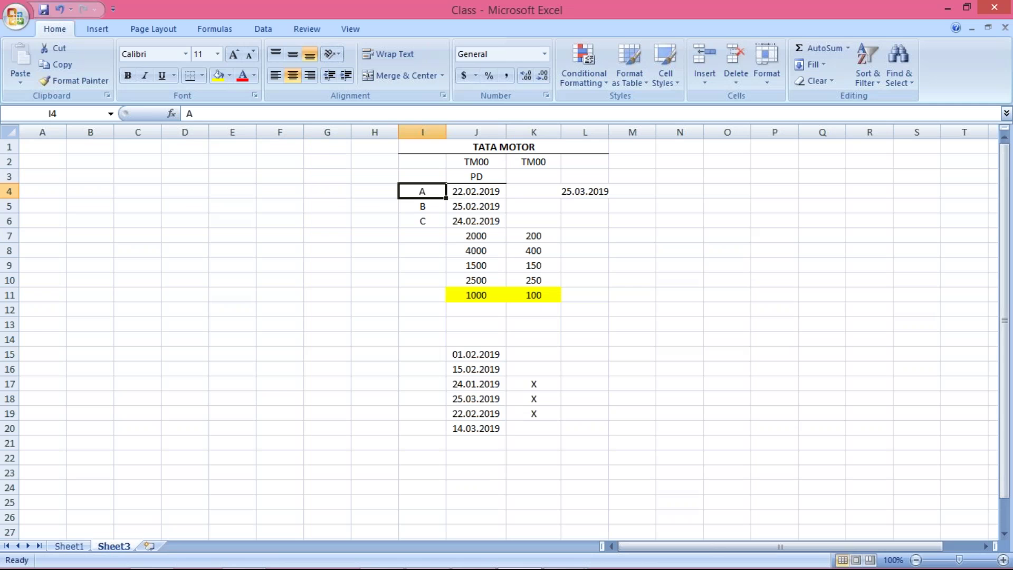
pyautogui.click(486, 186)
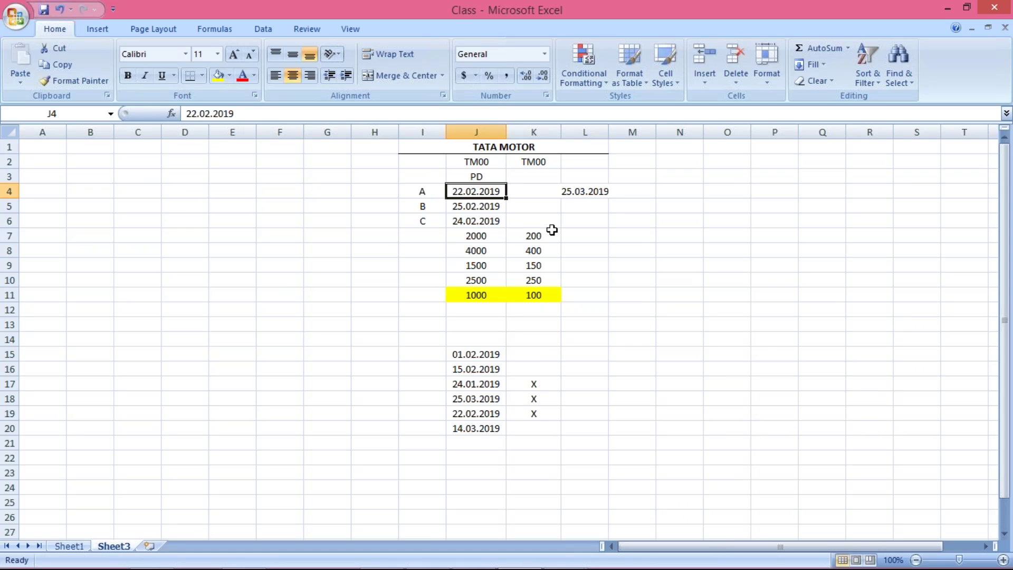
pyautogui.click(478, 164)
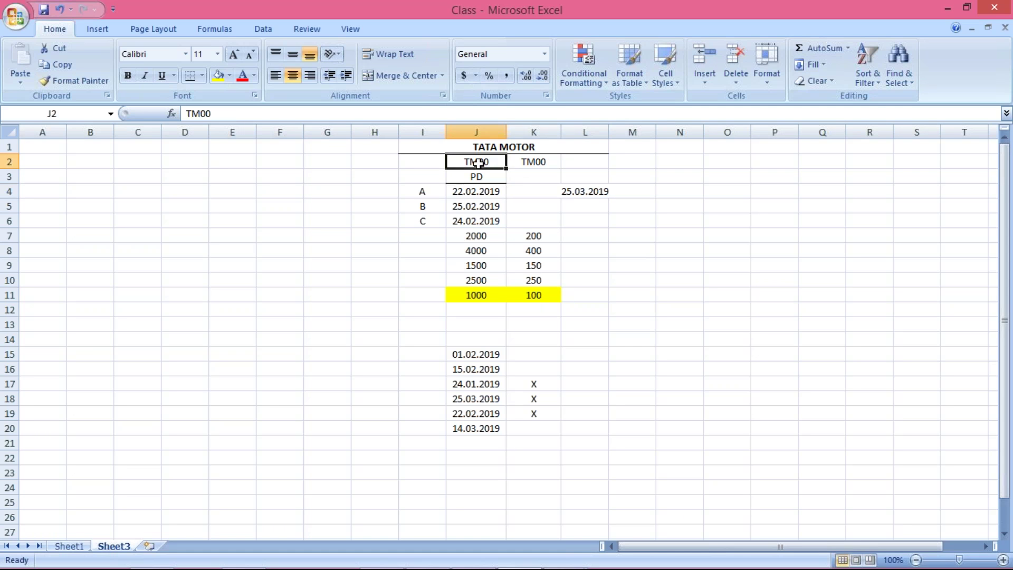
pyautogui.click(533, 164)
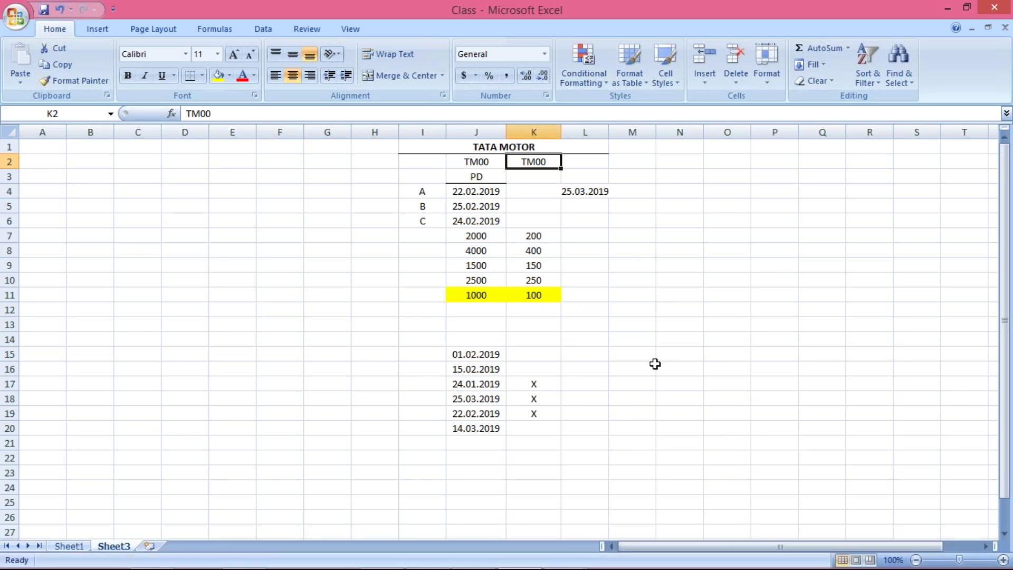
# Return to SAP and compare the TM00 entry's first interval with the start of its second interval
pyautogui.hotkey('alt', 'Tab')
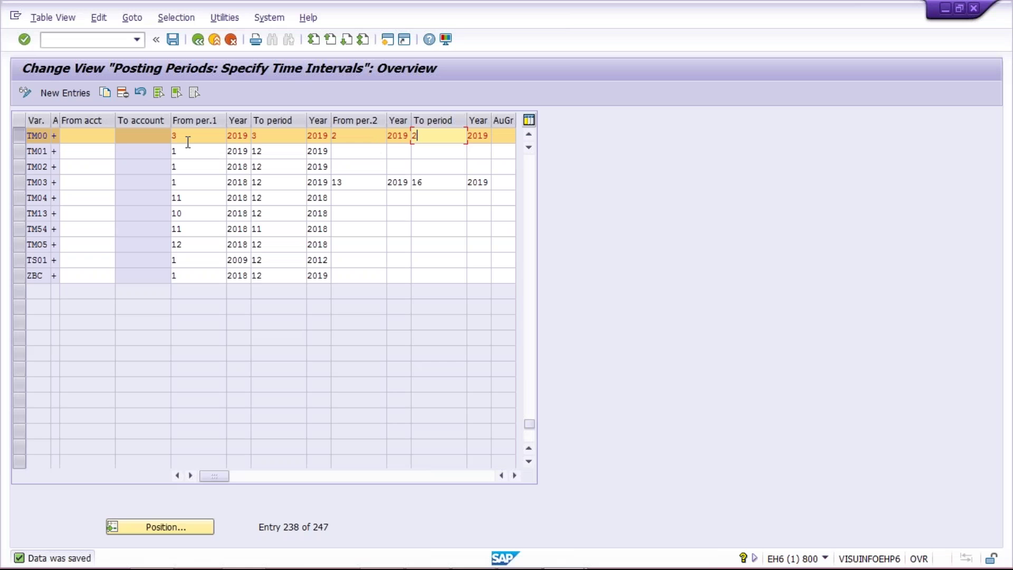
pyautogui.click(193, 136)
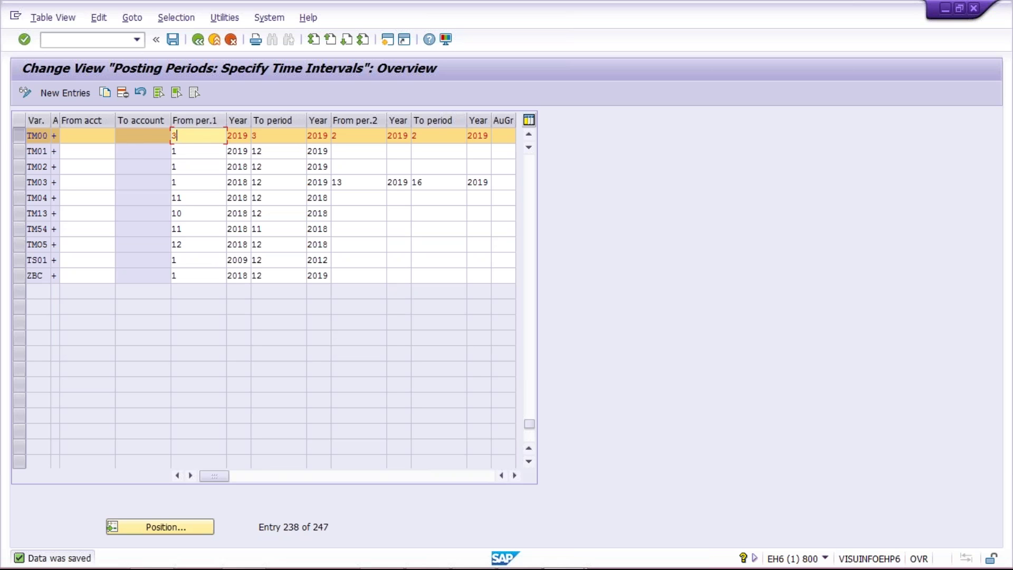
pyautogui.click(267, 136)
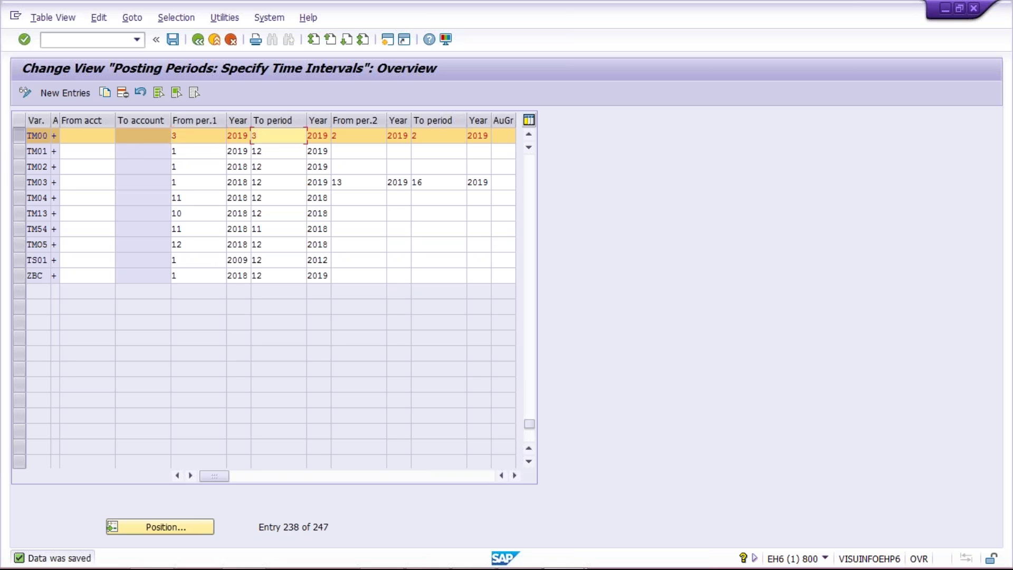
pyautogui.click(199, 135)
pyautogui.click(263, 137)
pyautogui.click(195, 136)
pyautogui.click(283, 140)
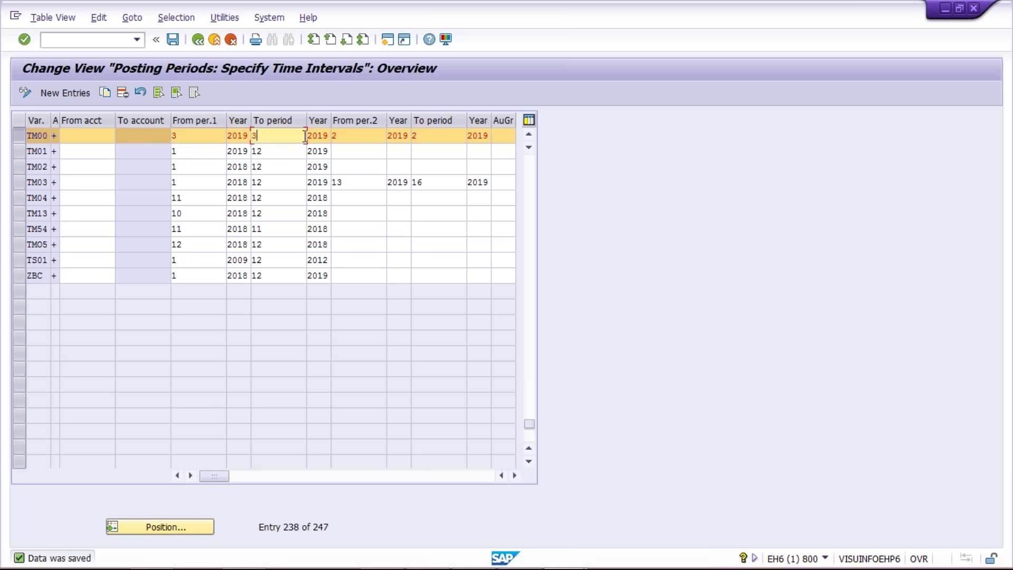
pyautogui.click(373, 140)
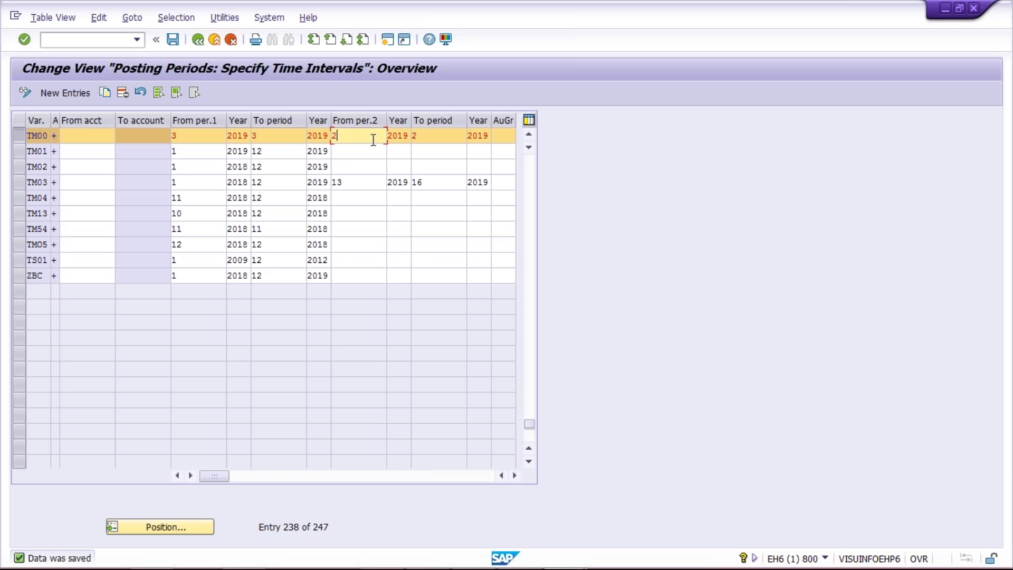
pyautogui.press('Return')
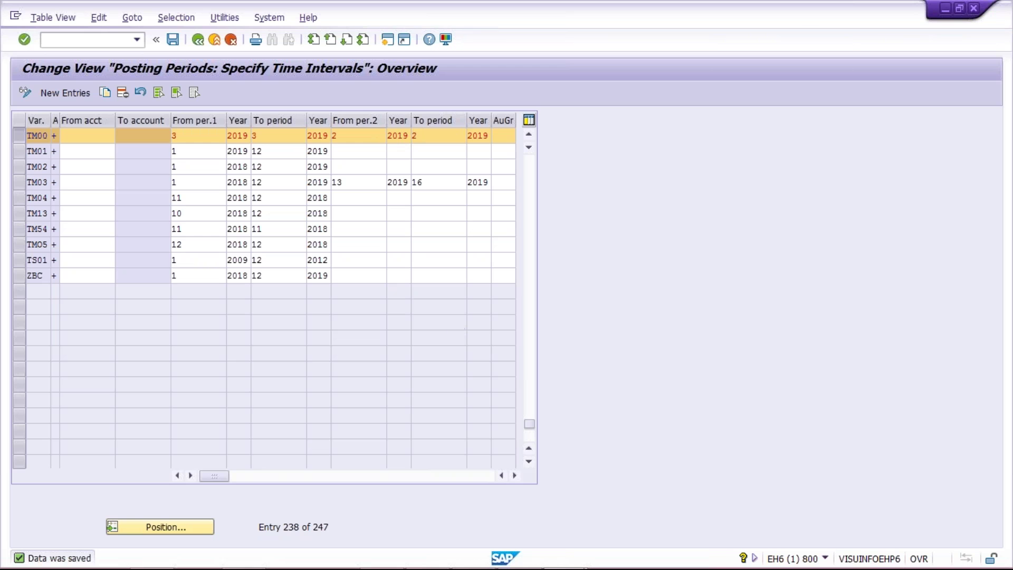
# Switch back to the Class workbook in Excel and check the posting date for B
pyautogui.moveTo(539, 546)
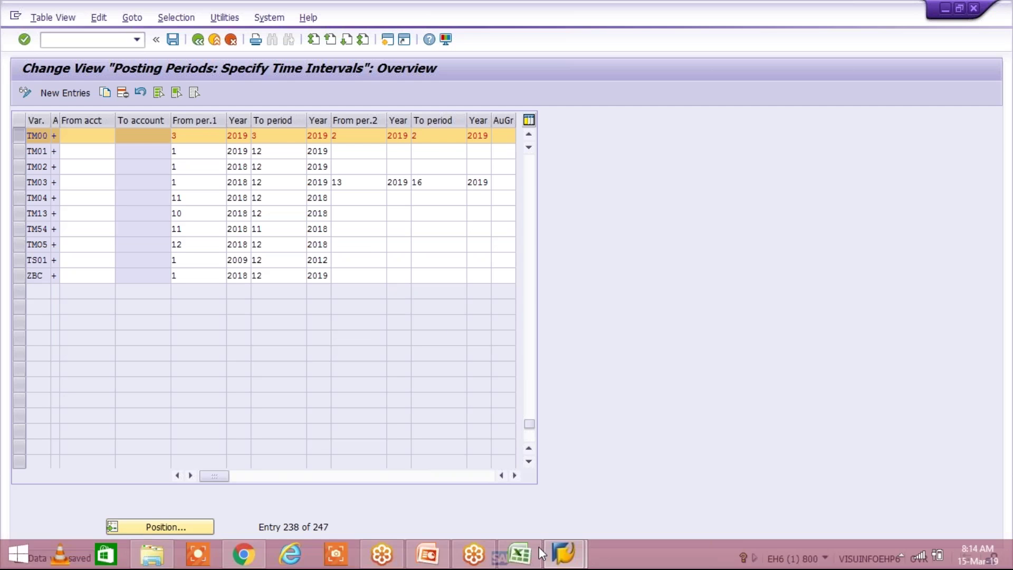
pyautogui.click(520, 554)
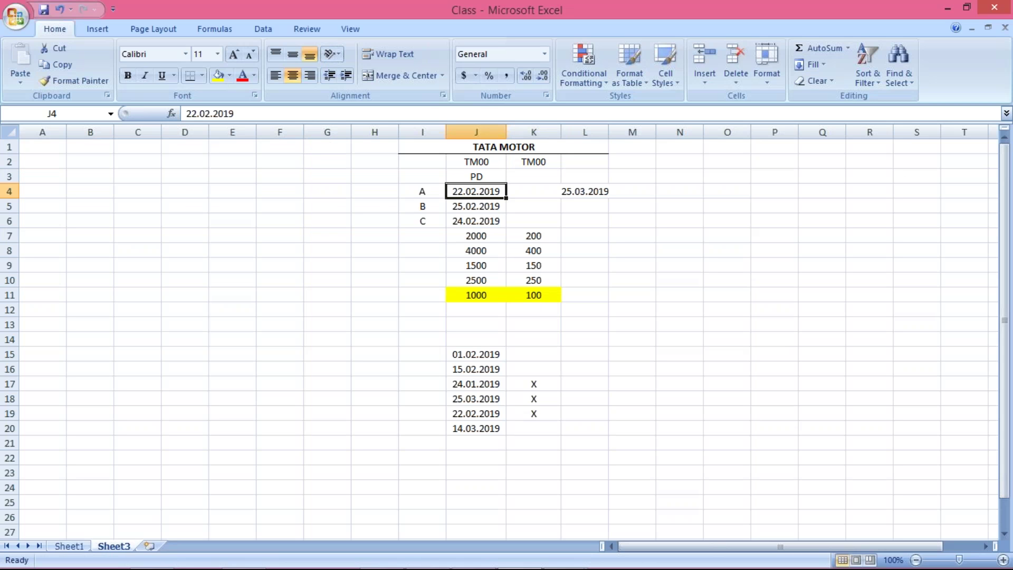
pyautogui.click(473, 211)
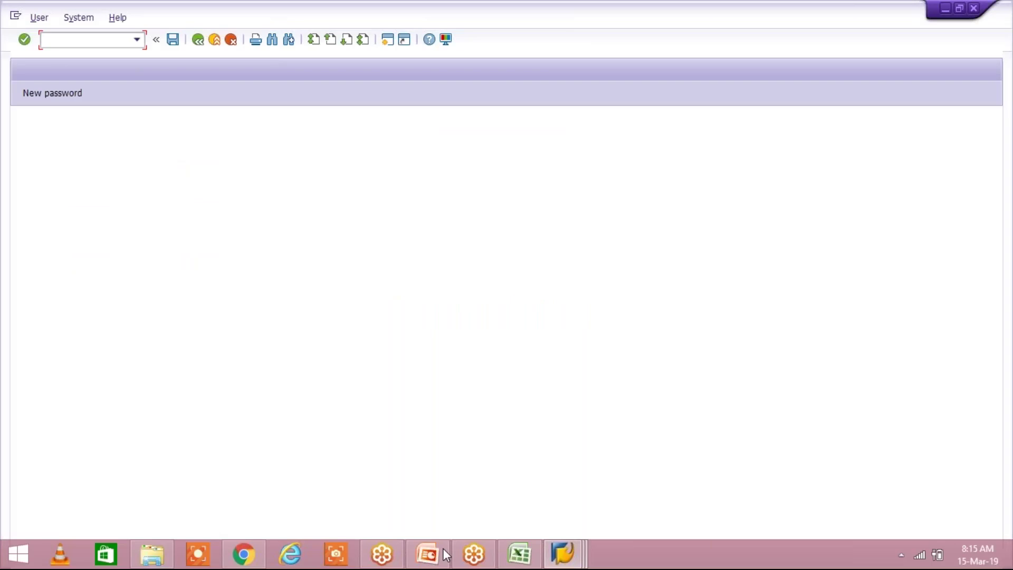
# Switch to the SAP logon window and log on to client 800 with the user ID and account password, ending any other logons
pyautogui.moveTo(560, 554)
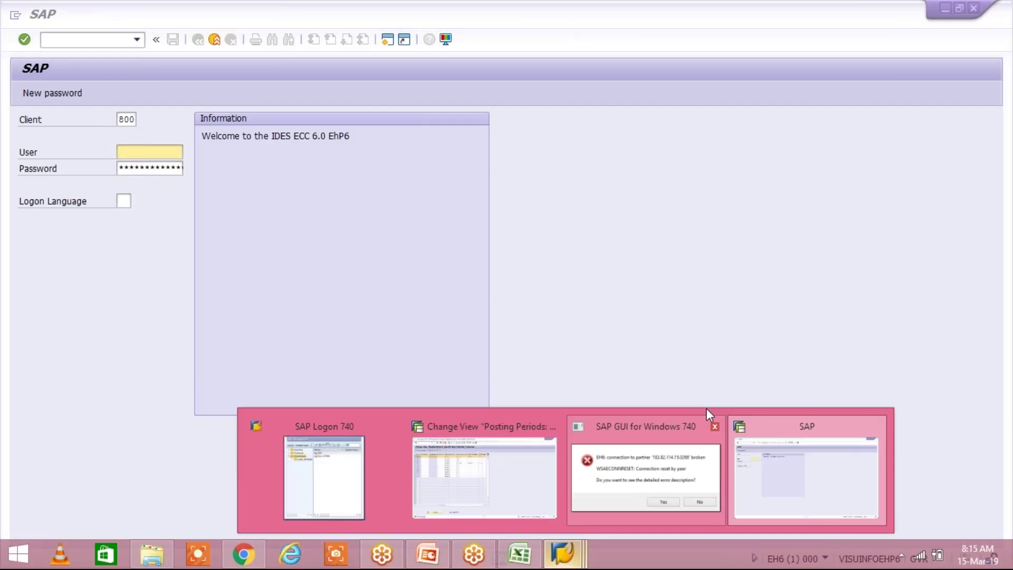
pyautogui.click(706, 409)
pyautogui.click(176, 153)
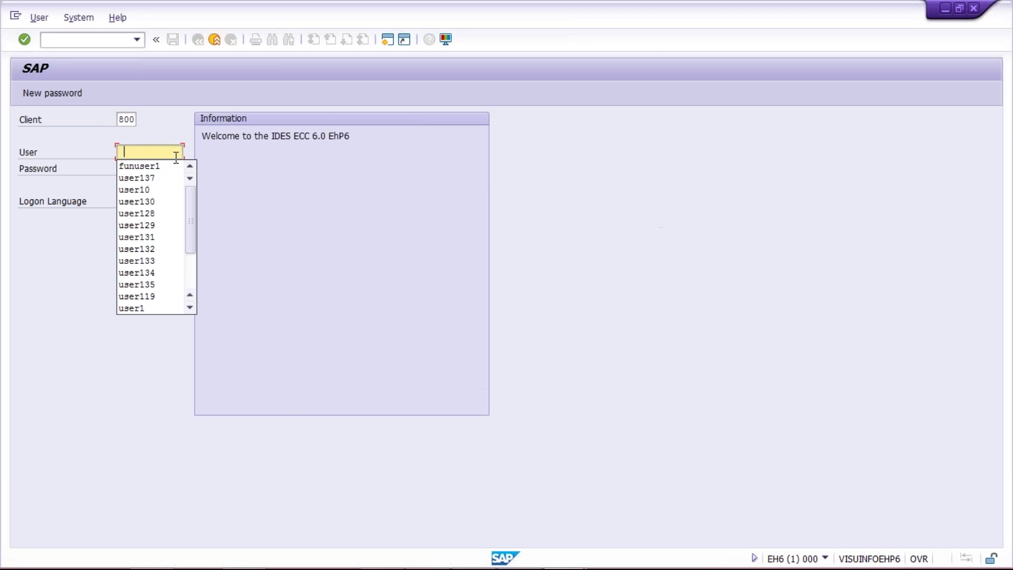
pyautogui.press('Down')
pyautogui.press('Tab')
pyautogui.hotkey('ctrl', 'v')
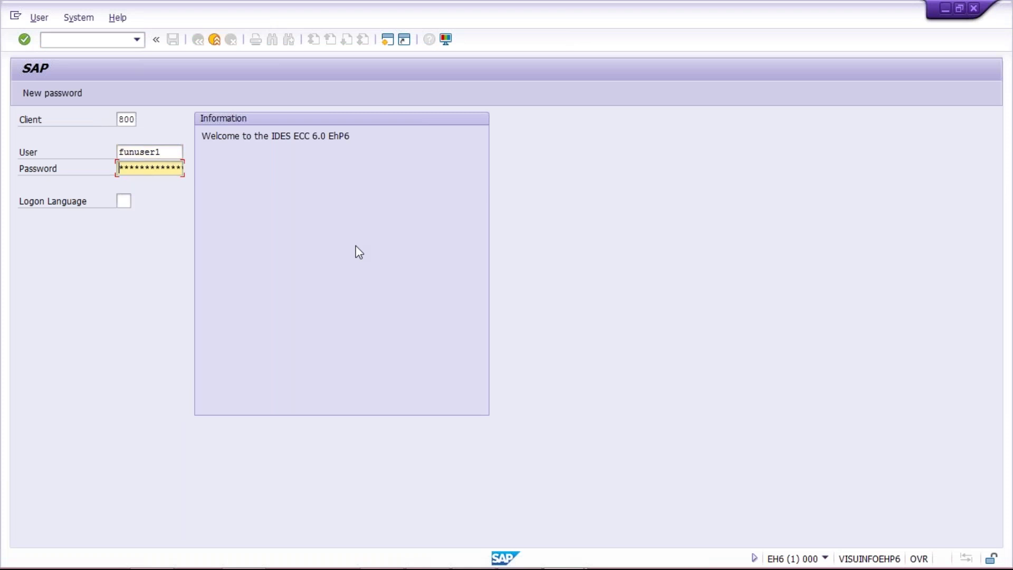
pyautogui.press('Right')
pyautogui.press('Right')
pyautogui.press('Right')
pyautogui.press('Right')
pyautogui.press('Right')
pyautogui.press('Right')
pyautogui.press('Return')
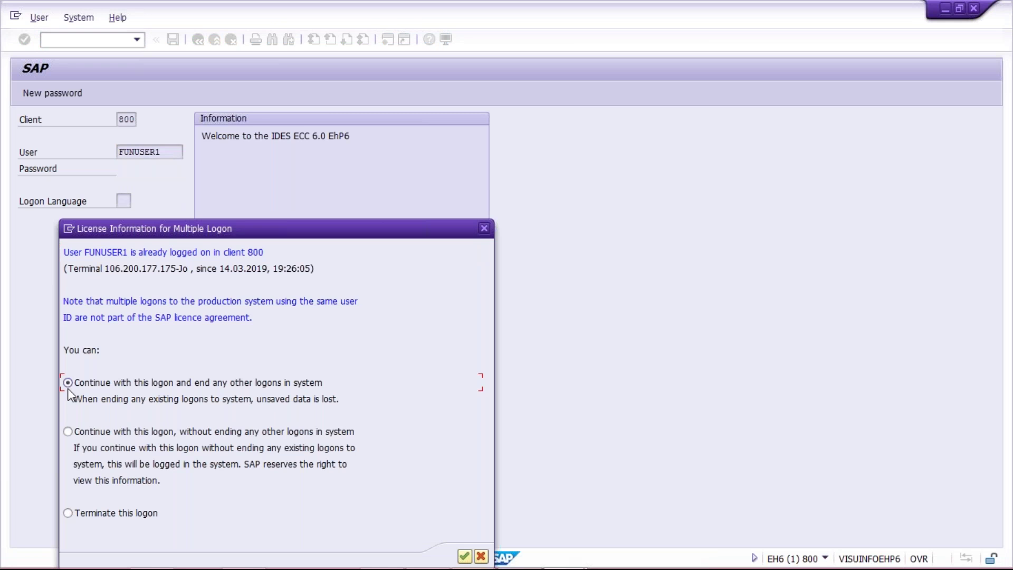
pyautogui.press('Return')
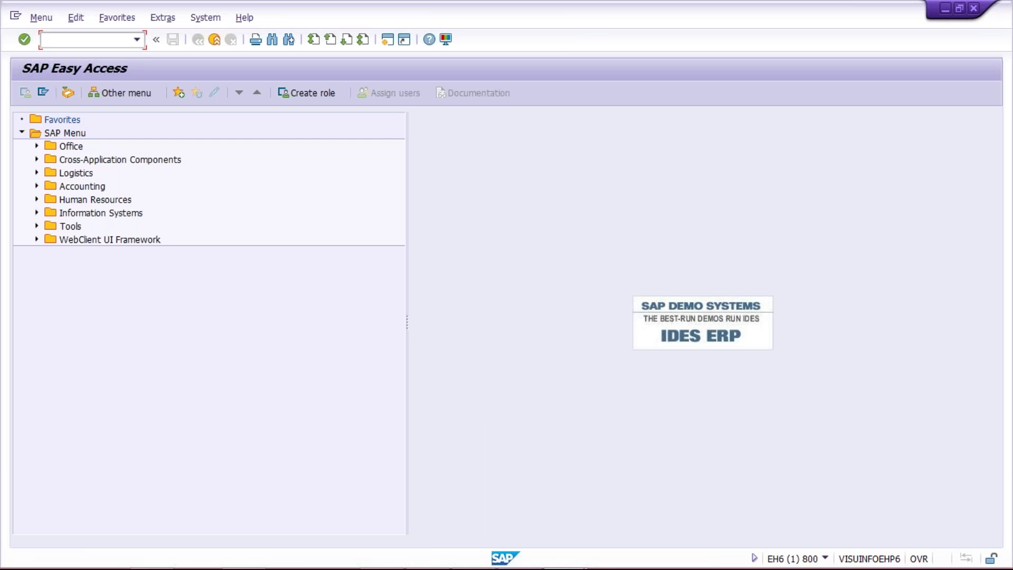
# Open transaction OB52 and set the TM00 entry's first starting period to 3
pyautogui.write('OB52')
pyautogui.press('Return')
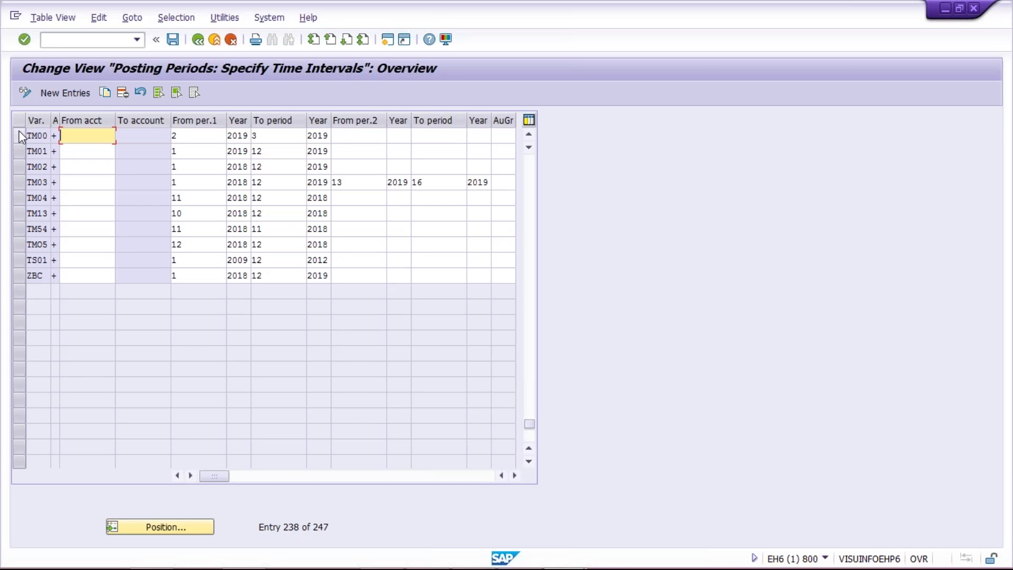
pyautogui.click(19, 135)
pyautogui.click(199, 147)
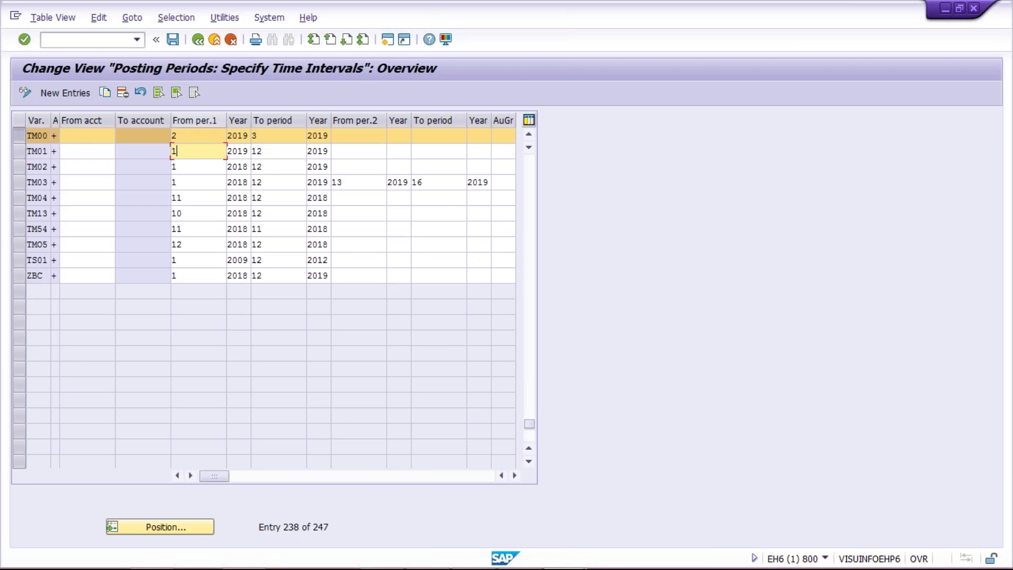
pyautogui.click(196, 141)
pyautogui.press('BackSpace')
pyautogui.write('3')
# Fill in the TM00 entry's second interval with period 2, year 2019 as both start and end
pyautogui.press('Tab')
pyautogui.press('Tab')
pyautogui.press('Tab')
pyautogui.press('Tab')
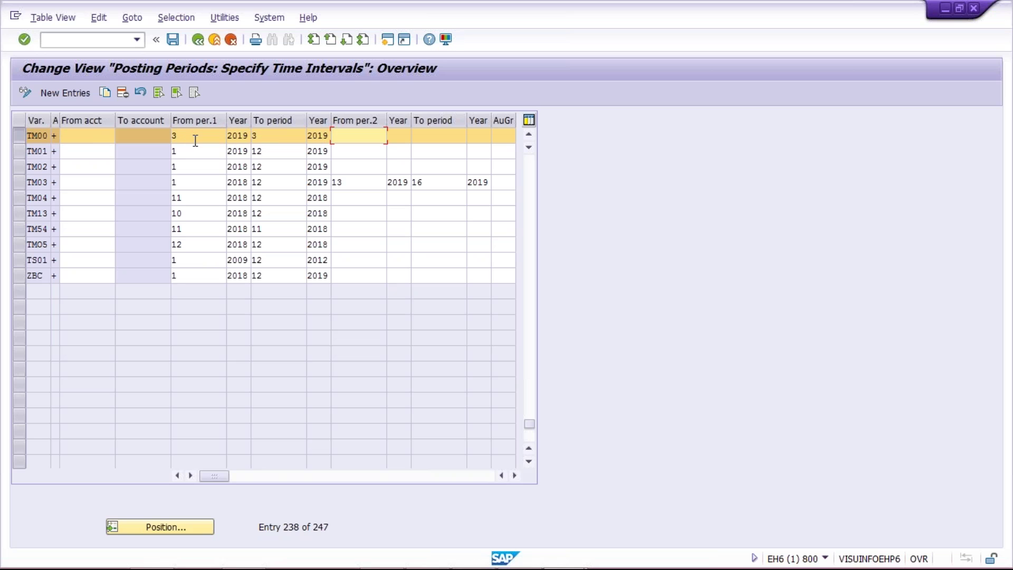
pyautogui.write('2')
pyautogui.press('Tab')
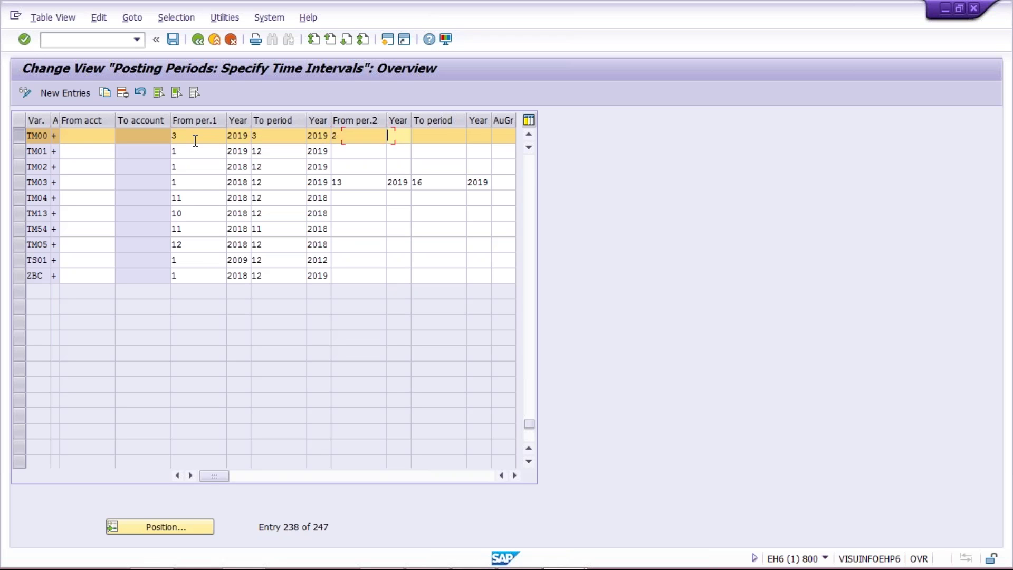
pyautogui.write('2019')
pyautogui.press('Tab')
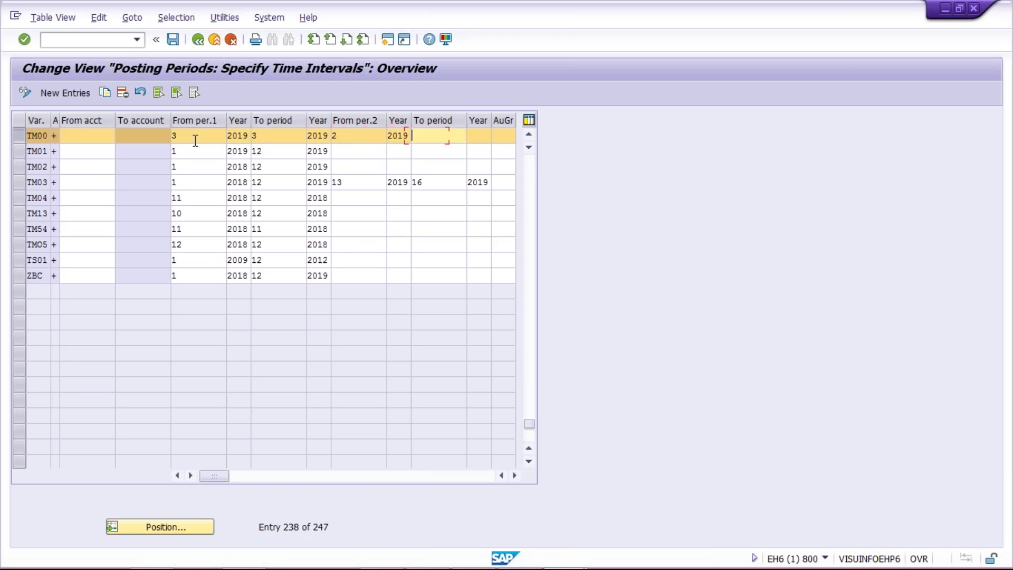
pyautogui.write('2')
pyautogui.press('Tab')
pyautogui.write('2')
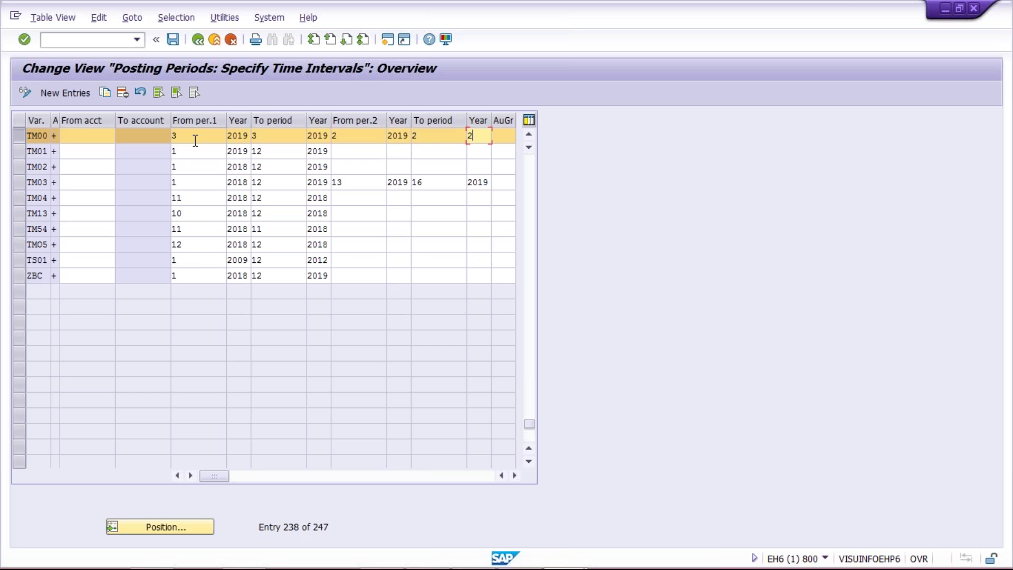
pyautogui.write('019')
# Switch to the Class workbook in Excel and review the posting dates for B and C
pyautogui.hotkey('alt', 'Tab')
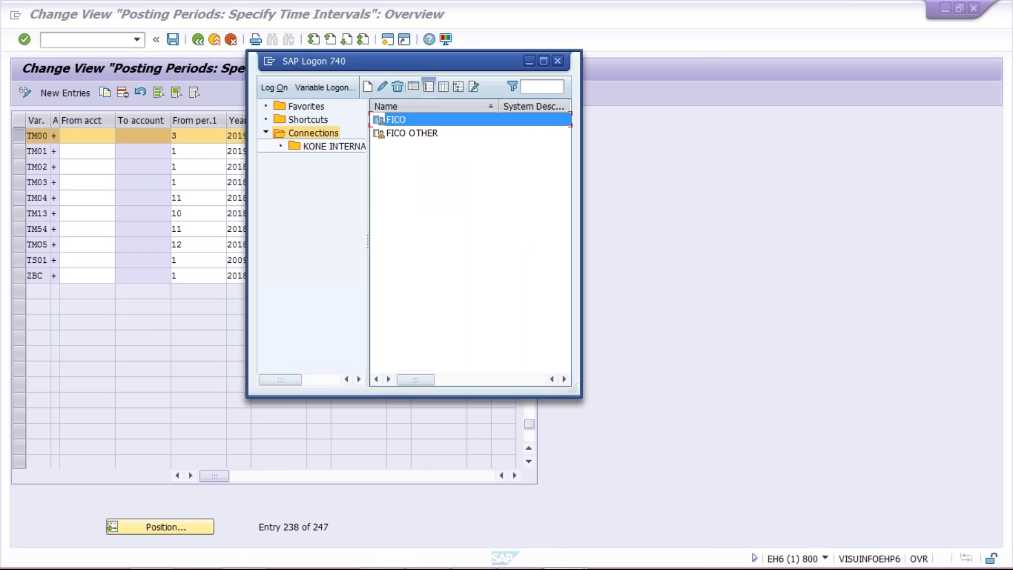
pyautogui.hotkey('alt', 'Tab')
pyautogui.hotkey('alt', 'Tab')
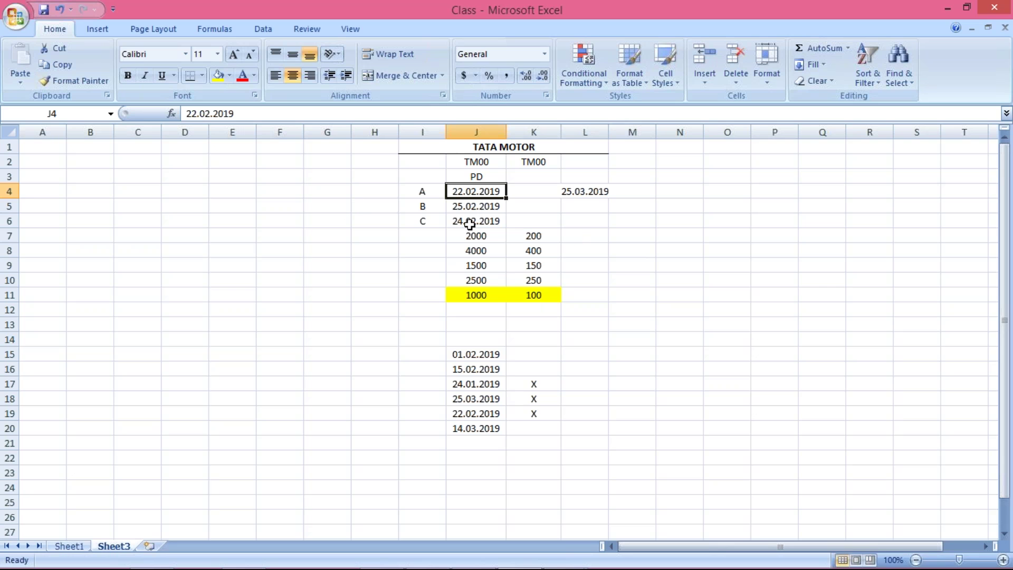
pyautogui.click(463, 220)
pyautogui.click(466, 202)
pyautogui.click(472, 221)
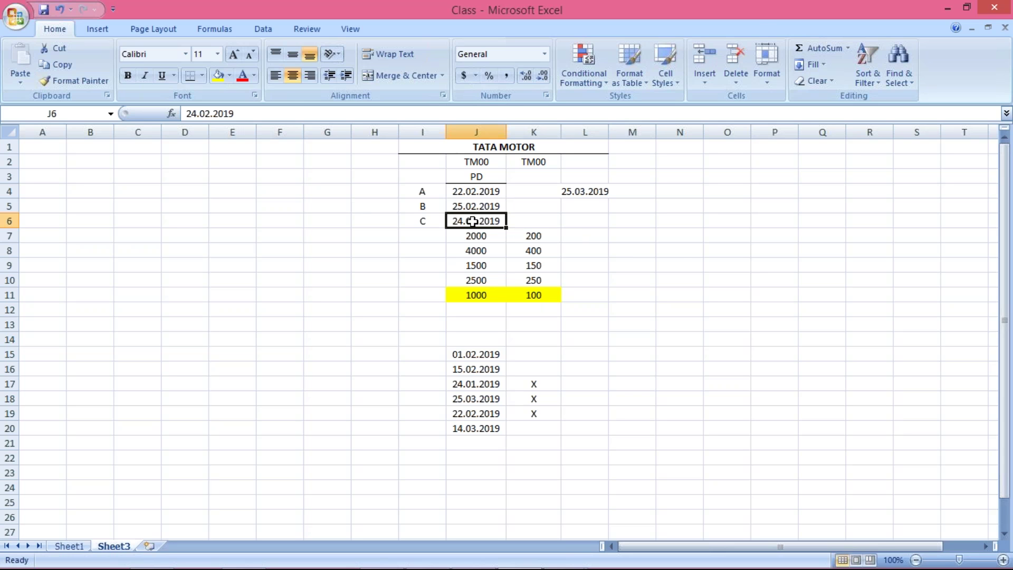
# Switch back to the SAP posting periods overview and check the TM00 entry's second interval
pyautogui.hotkey('alt', 'Tab')
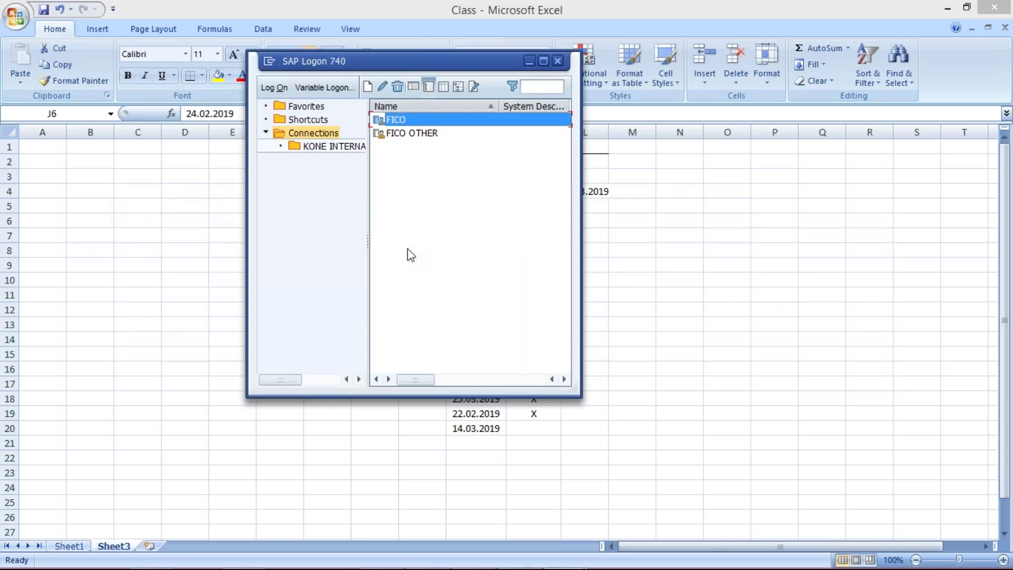
pyautogui.hotkey('alt', 'Tab')
pyautogui.hotkey('alt', 'Tab')
pyautogui.click(448, 135)
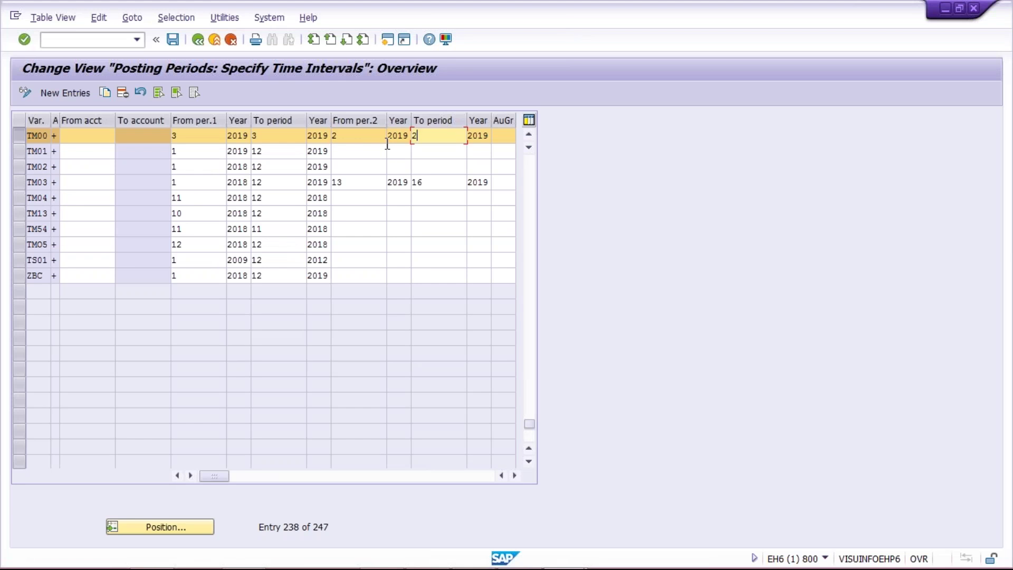
pyautogui.click(353, 139)
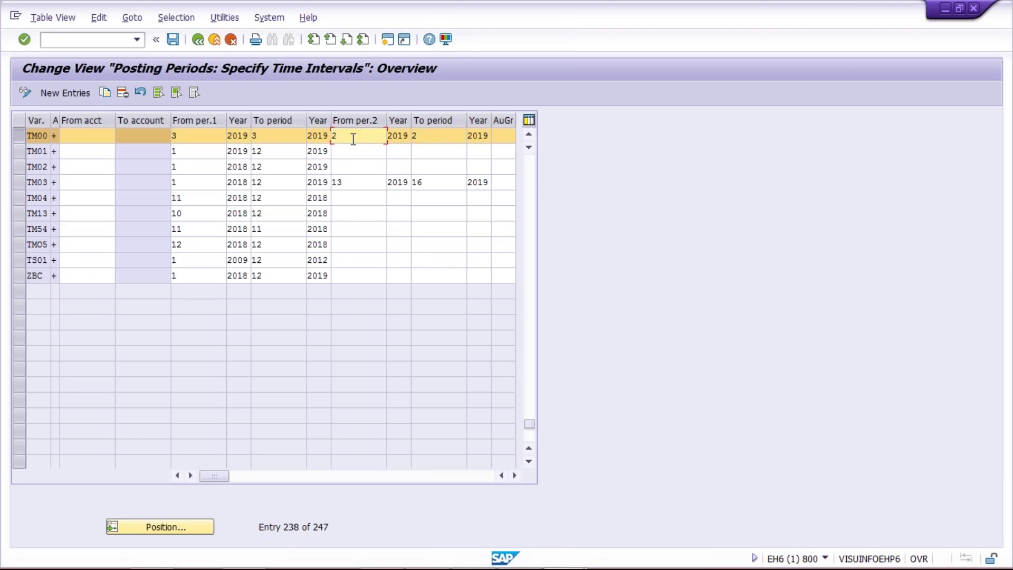
# Try period 2 as the TM00 entry's first starting period, and restore it to 3
pyautogui.click(182, 138)
pyautogui.press('BackSpace')
pyautogui.write('2')
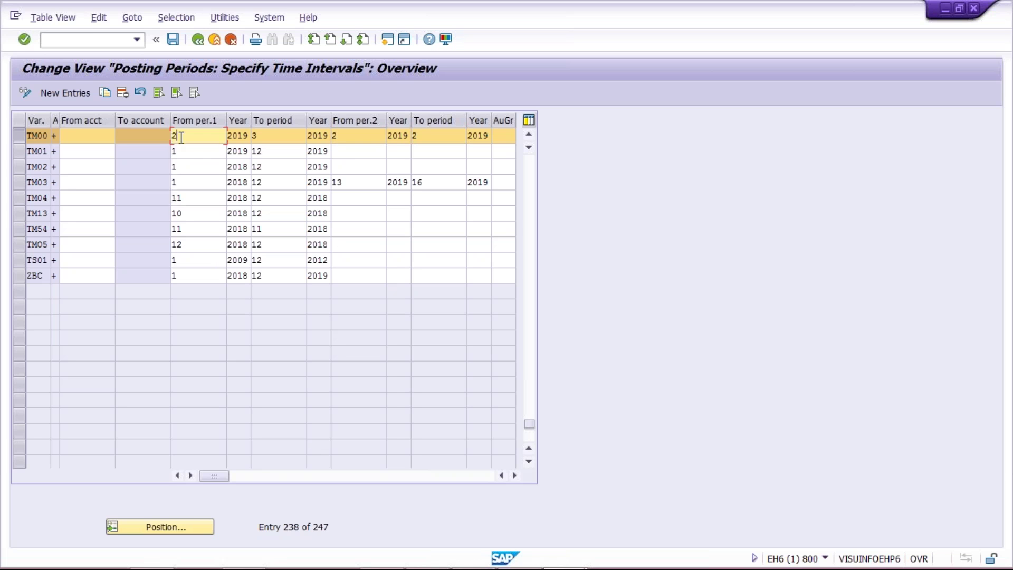
pyautogui.click(272, 135)
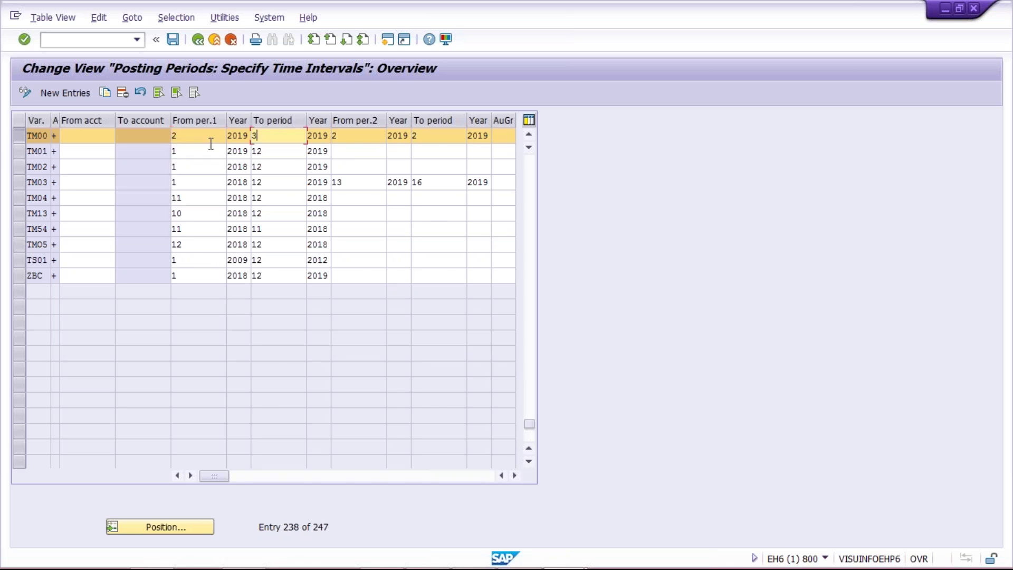
pyautogui.click(182, 138)
pyautogui.press('BackSpace')
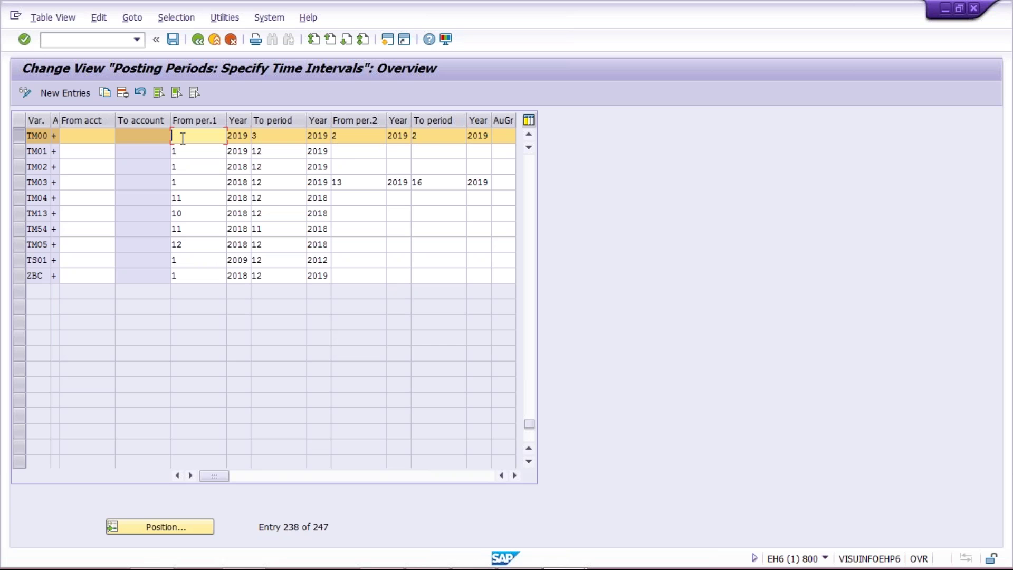
pyautogui.write('3')
# Assign authorization group XYZ to the TM00 entry after checking its second interval's start and end periods
pyautogui.click(351, 137)
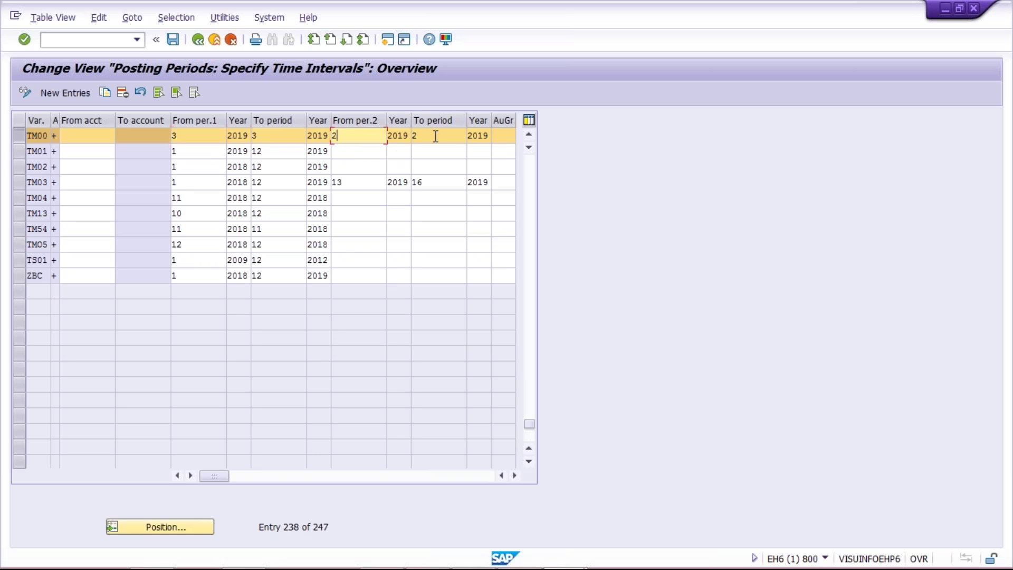
pyautogui.click(435, 138)
pyautogui.click(349, 137)
pyautogui.click(439, 136)
pyautogui.click(373, 135)
pyautogui.click(504, 136)
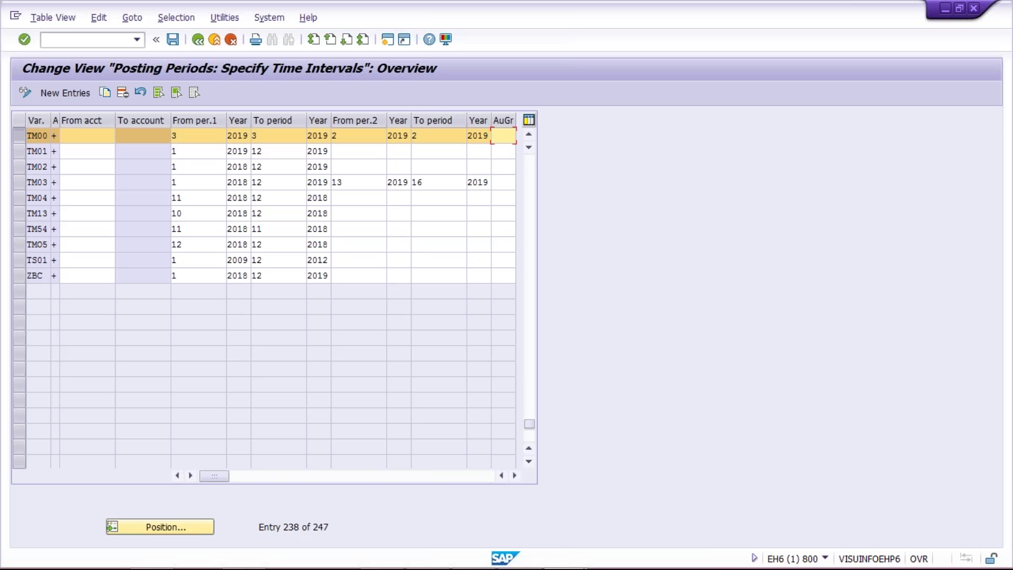
pyautogui.write('XYZ')
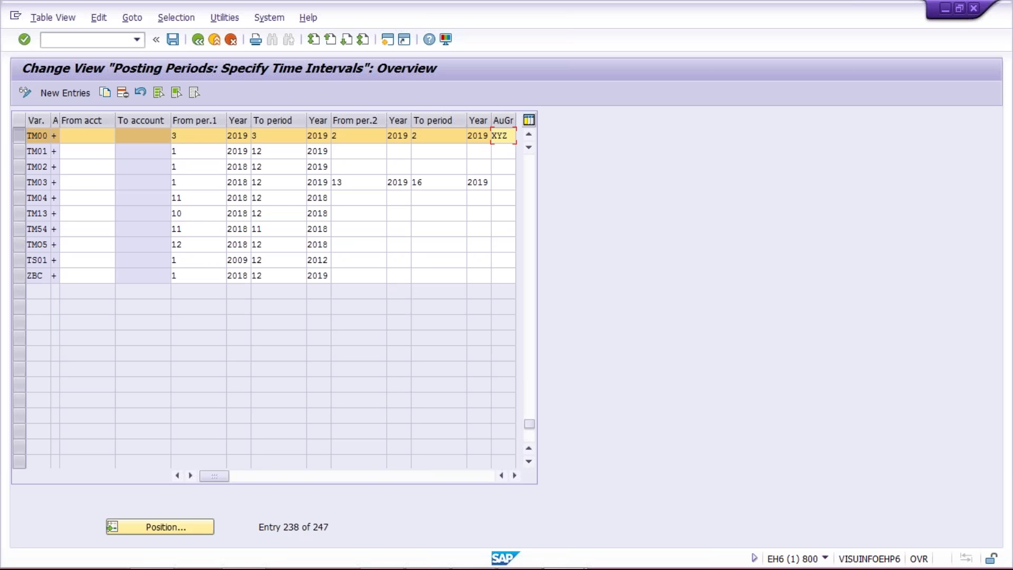
# Review the TM00 entry's first and second intervals against its authorization group
pyautogui.click(191, 135)
pyautogui.click(290, 136)
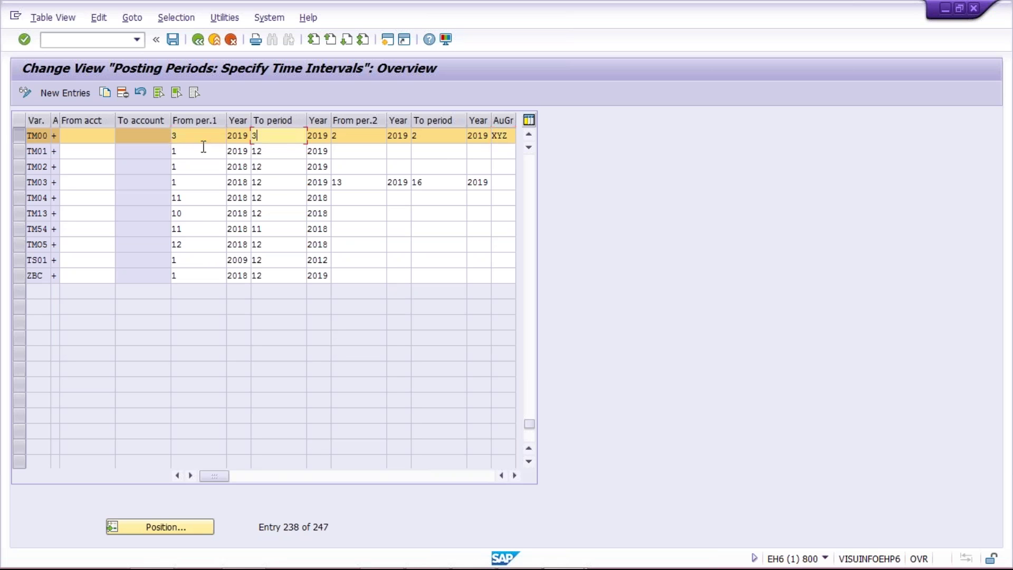
pyautogui.click(363, 137)
pyautogui.press('Tab')
pyautogui.click(356, 137)
pyautogui.click(420, 136)
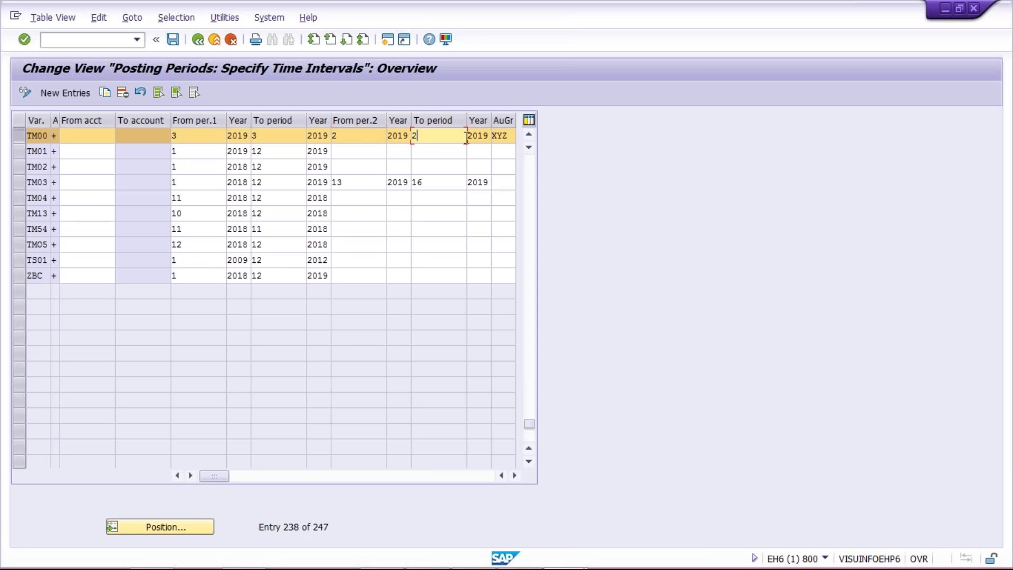
pyautogui.click(345, 137)
pyautogui.click(451, 137)
pyautogui.click(355, 139)
pyautogui.moveTo(505, 136); pyautogui.dragTo(494, 140)
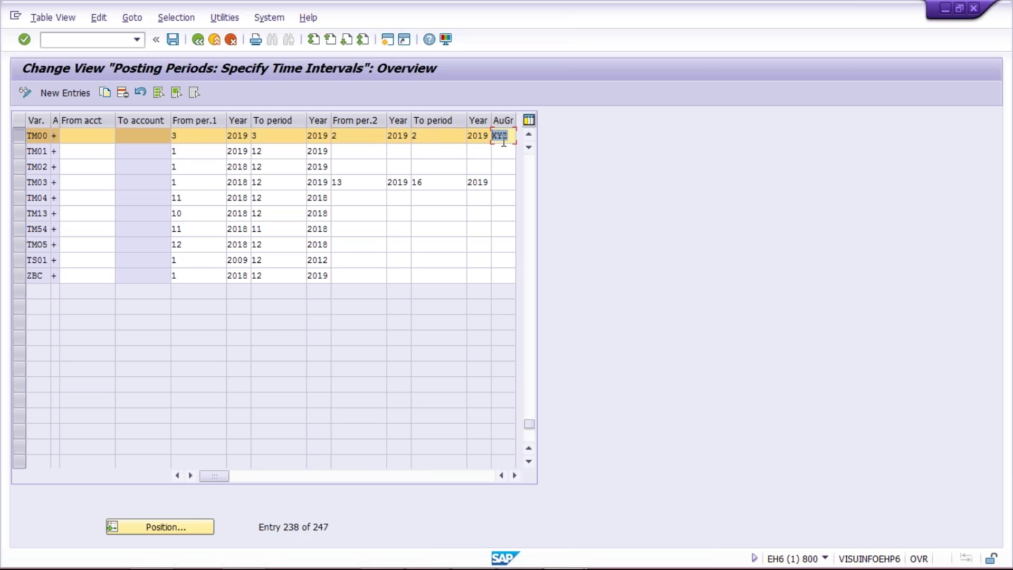
pyautogui.click(361, 136)
pyautogui.click(452, 136)
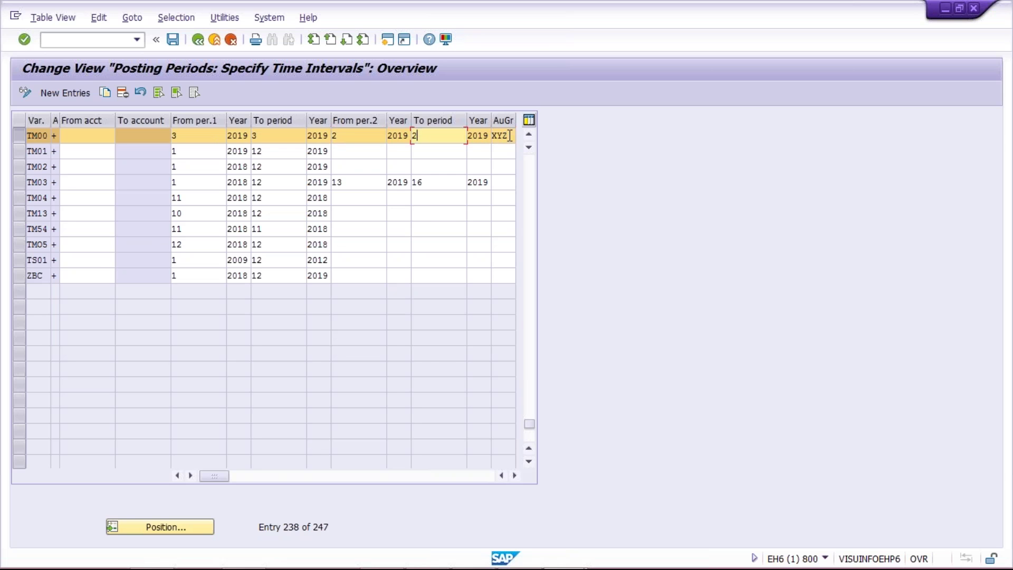
pyautogui.click(510, 136)
pyautogui.doubleClick(508, 136)
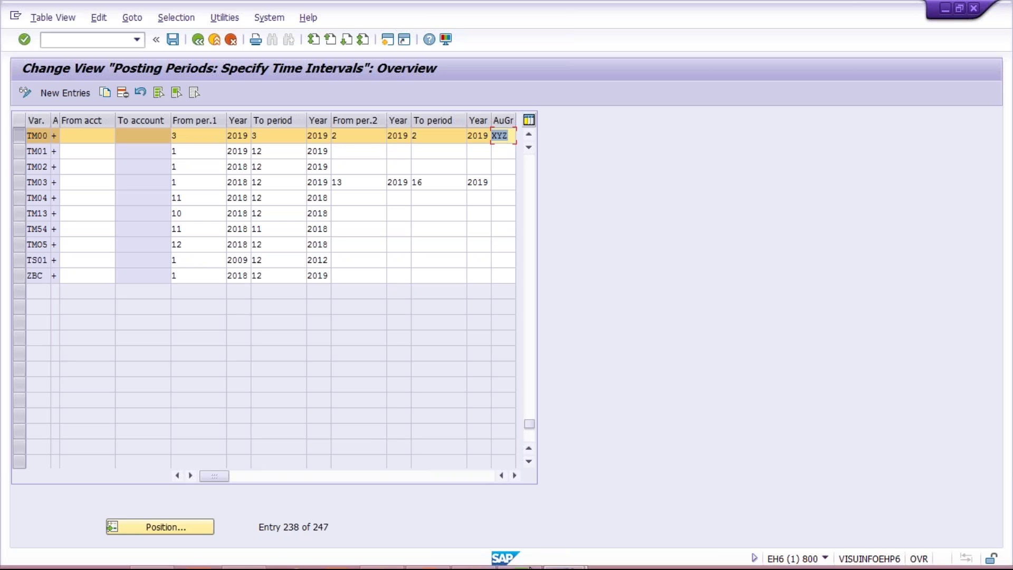
# Switch to the Class workbook in Excel and enter XYZ in cell E2 and A in F2
pyautogui.click(520, 554)
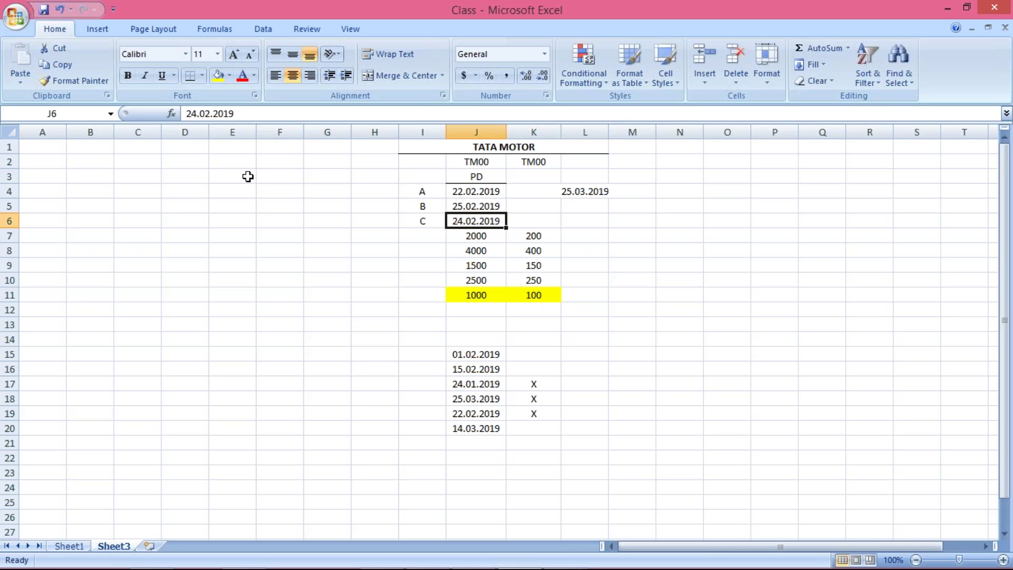
pyautogui.click(231, 164)
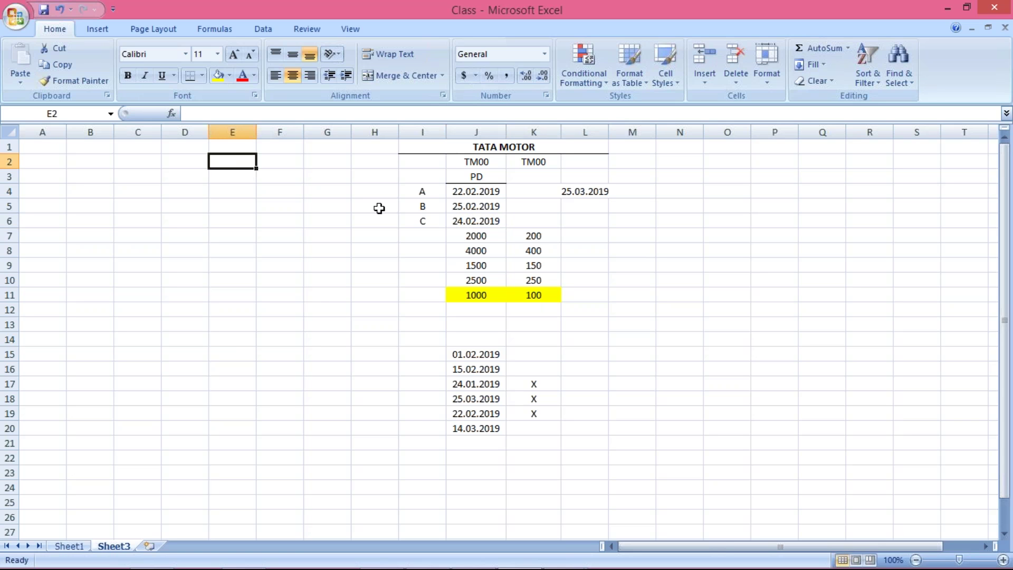
pyautogui.write('X')
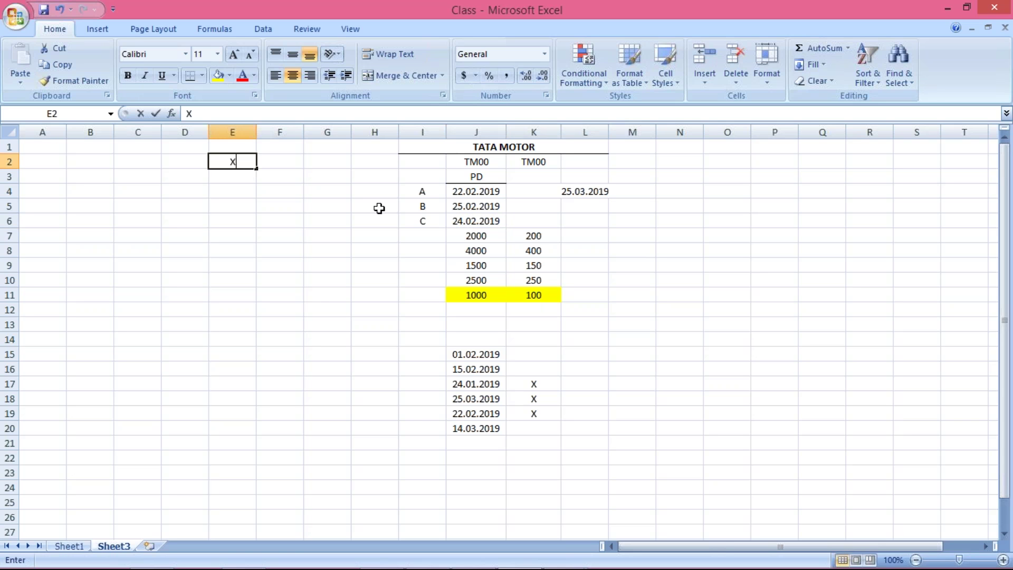
pyautogui.write('YZ')
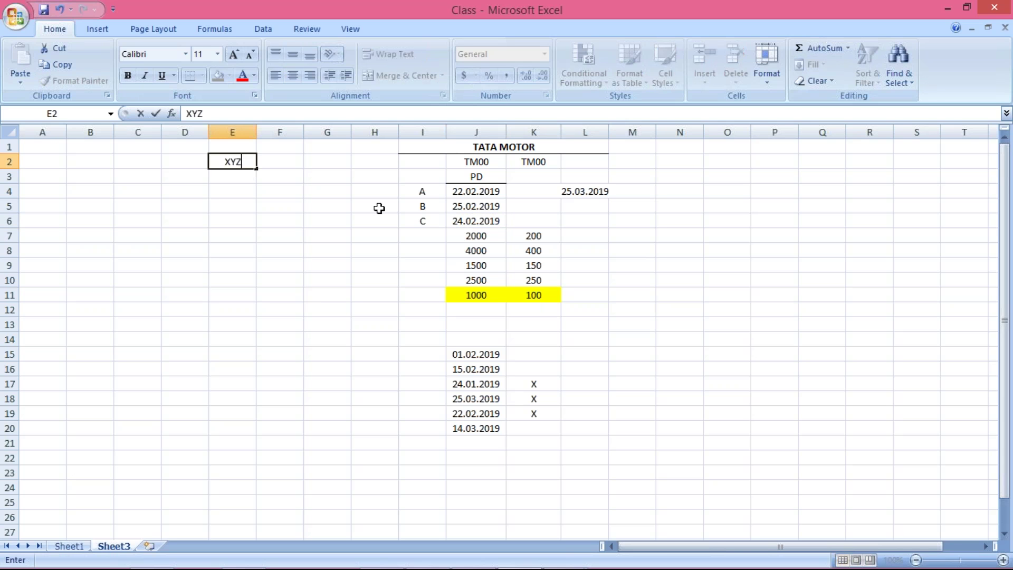
pyautogui.press('Tab')
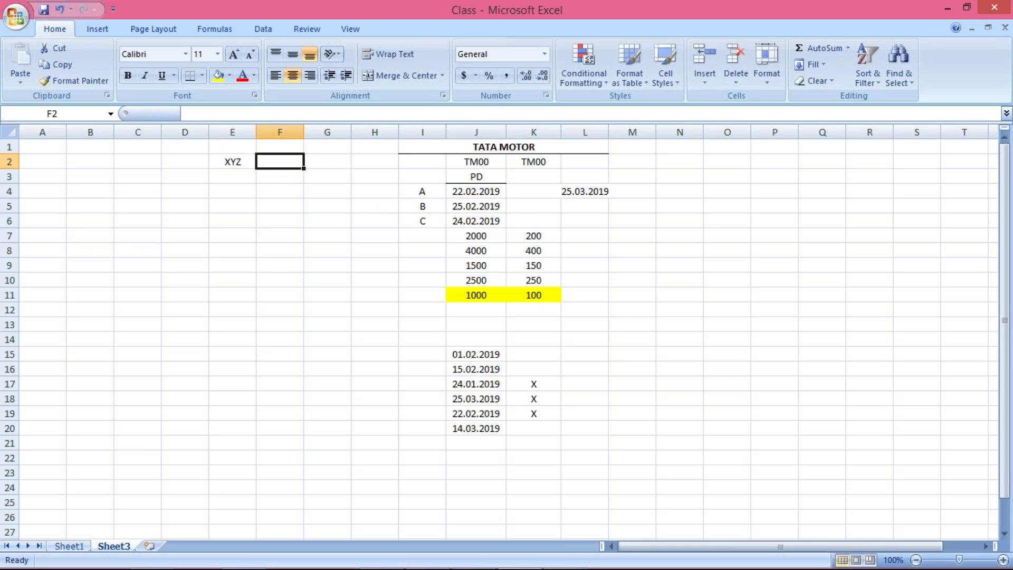
pyautogui.write('A')
pyautogui.press('Return')
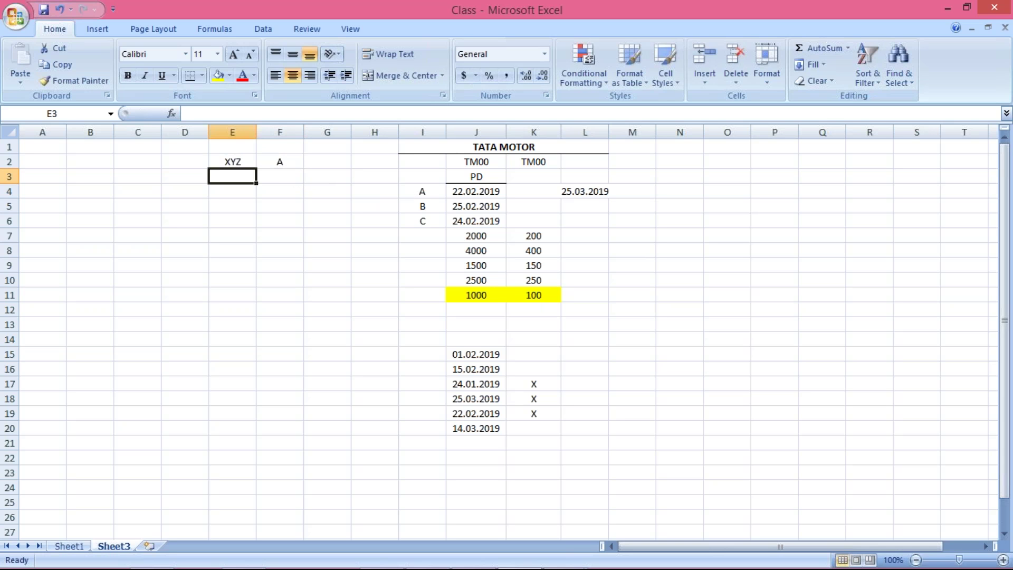
# Compare the XYZ and A assignment with row A's posting date and the two TM00 headings
pyautogui.click(285, 161)
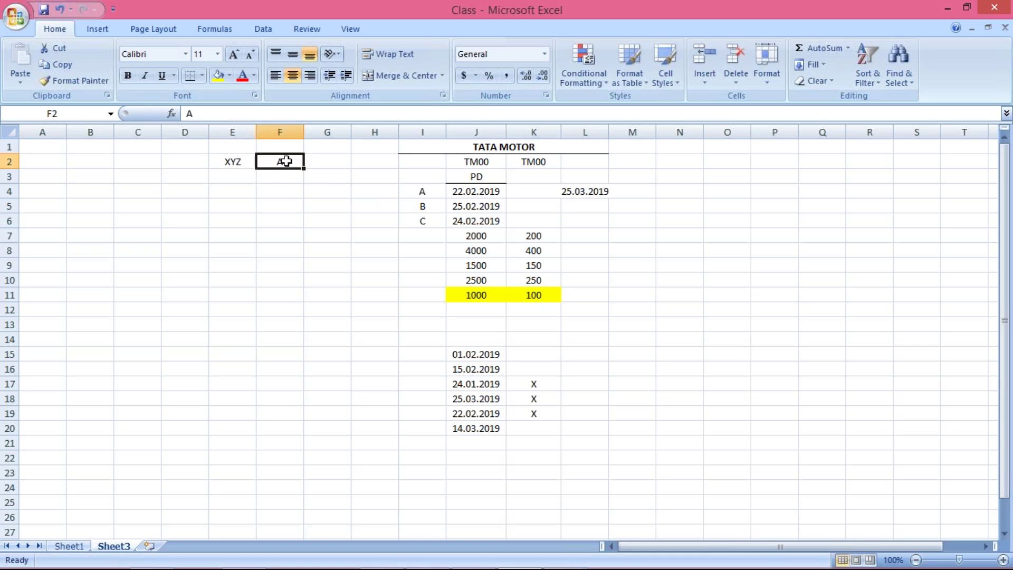
pyautogui.click(416, 189)
pyautogui.click(277, 162)
pyautogui.click(222, 161)
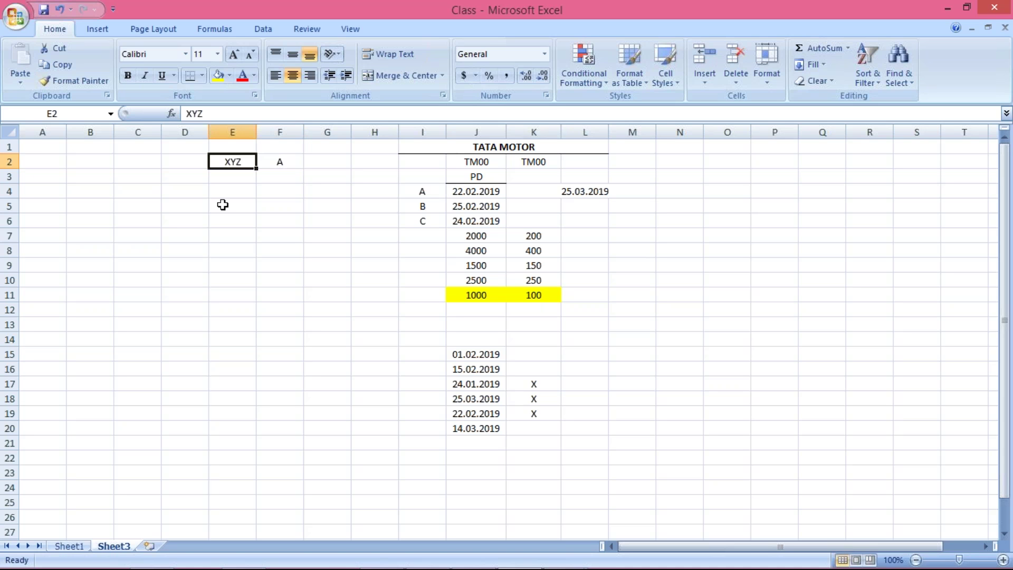
pyautogui.click(471, 191)
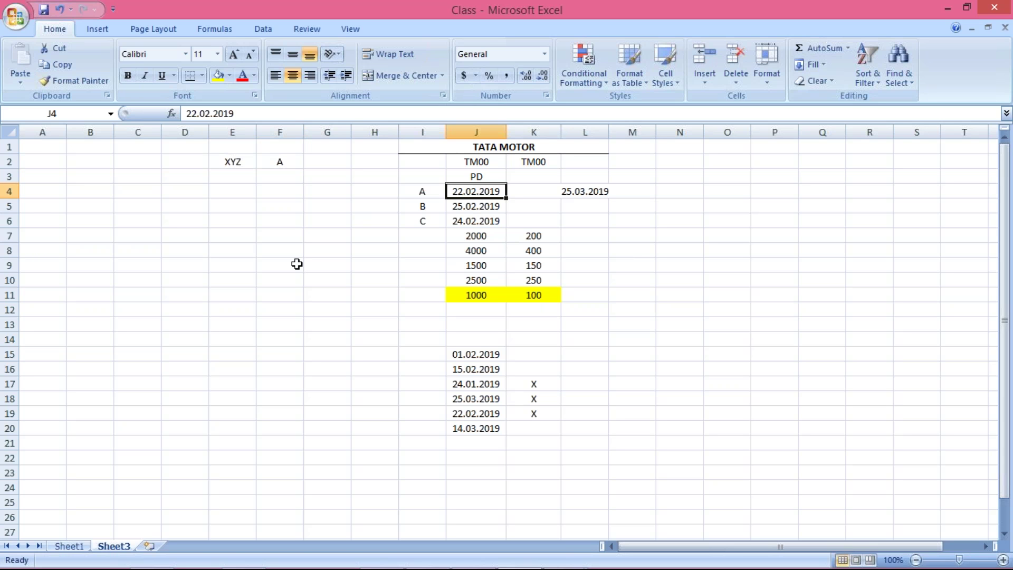
pyautogui.click(467, 162)
pyautogui.click(527, 164)
pyautogui.click(474, 163)
pyautogui.click(534, 159)
# Switch to the SAP posting periods overview and examine how TM00's two intervals relate to authorization group XYZ
pyautogui.moveTo(383, 565)
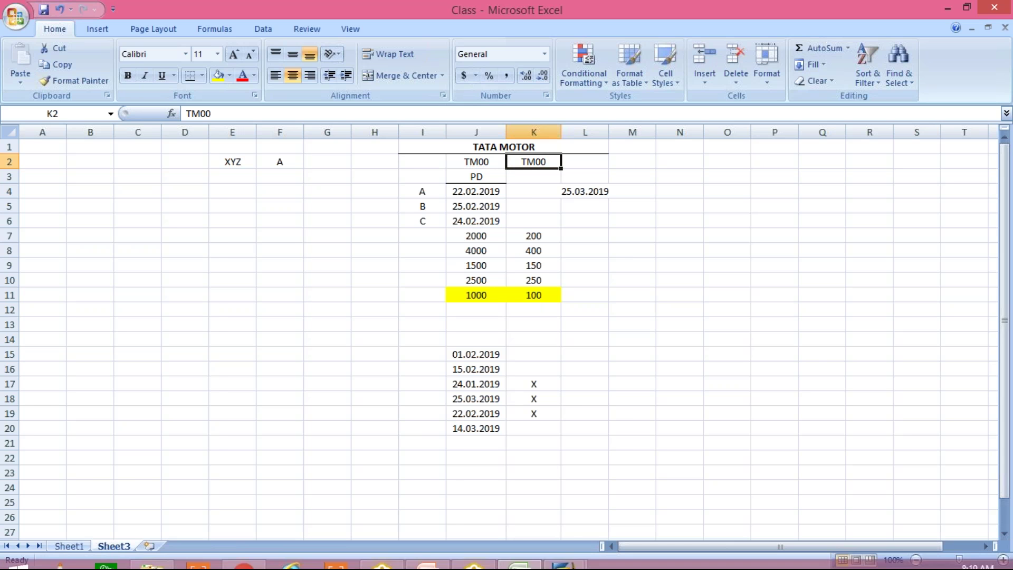
pyautogui.moveTo(570, 565)
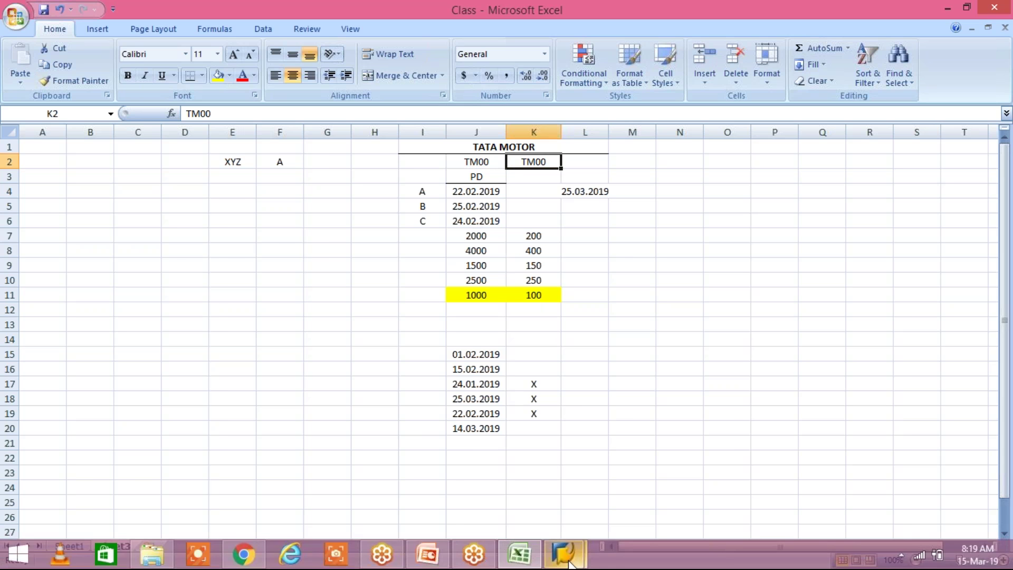
pyautogui.click(641, 475)
pyautogui.click(194, 138)
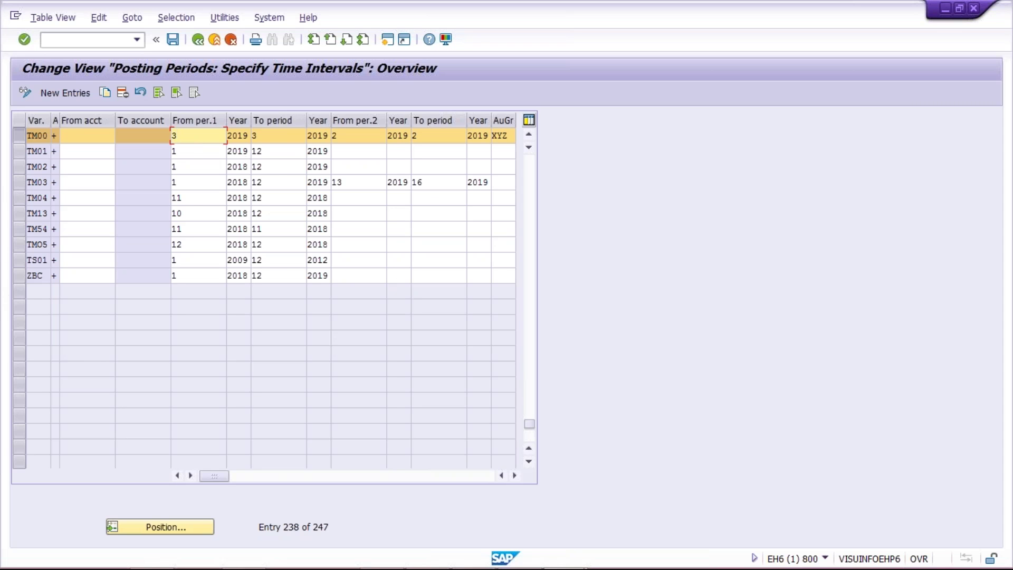
pyautogui.click(285, 136)
pyautogui.click(195, 136)
pyautogui.click(354, 133)
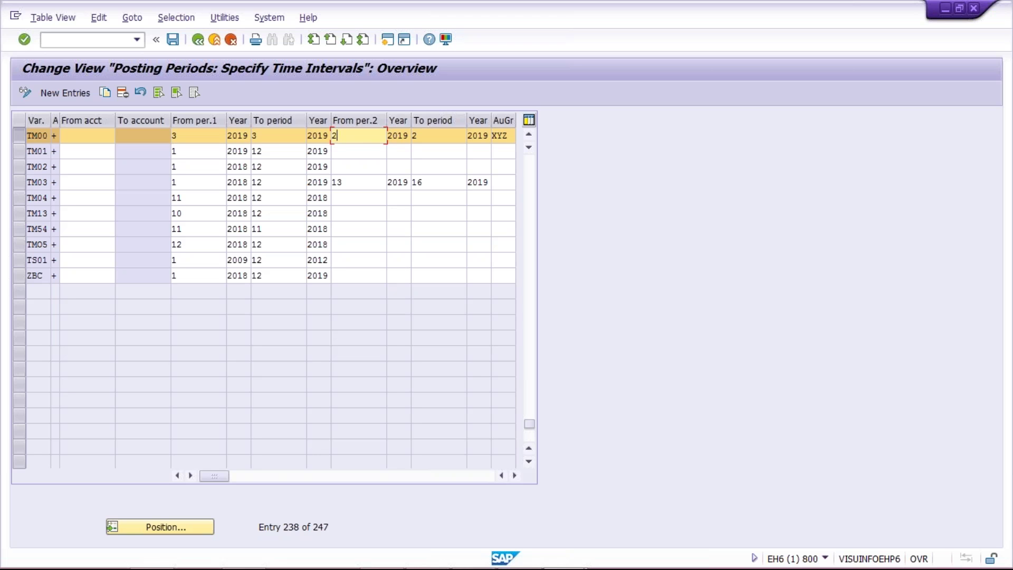
pyautogui.click(510, 137)
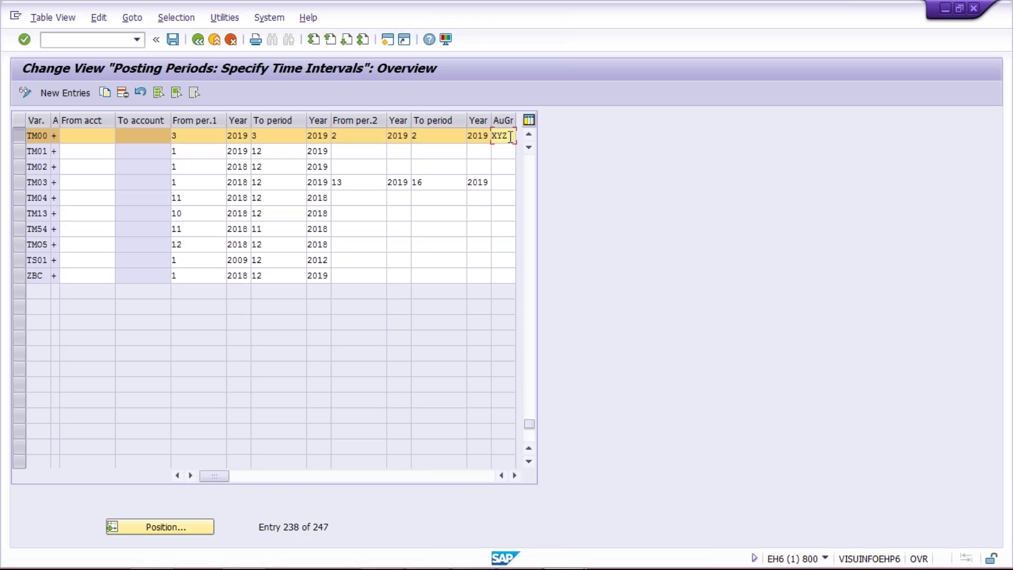
pyautogui.click(344, 136)
pyautogui.click(440, 137)
pyautogui.moveTo(512, 137); pyautogui.dragTo(479, 140)
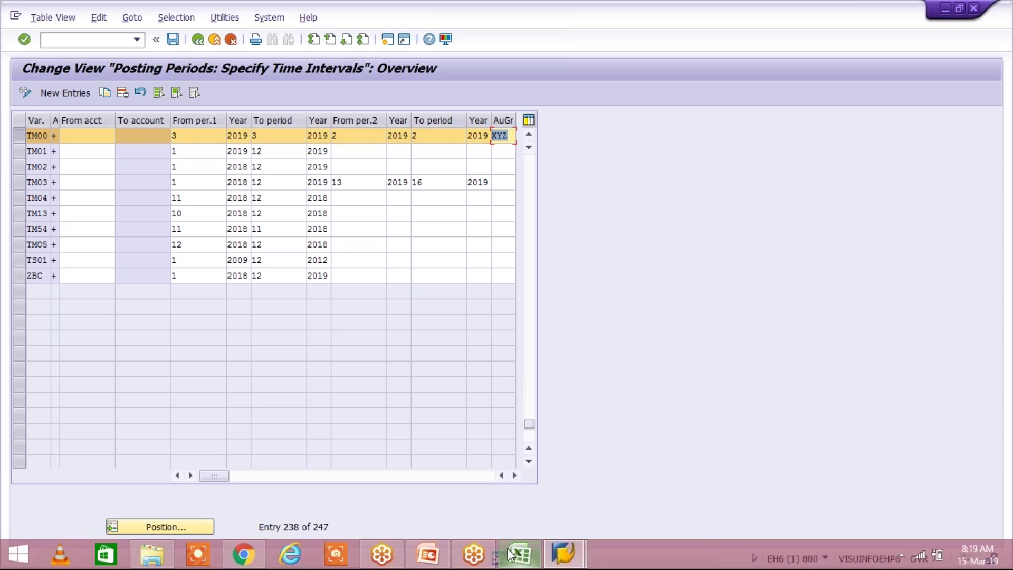
# Switch to the Class workbook in Excel and compare A's authorization with the posting dates of B and C
pyautogui.click(509, 554)
pyautogui.click(272, 162)
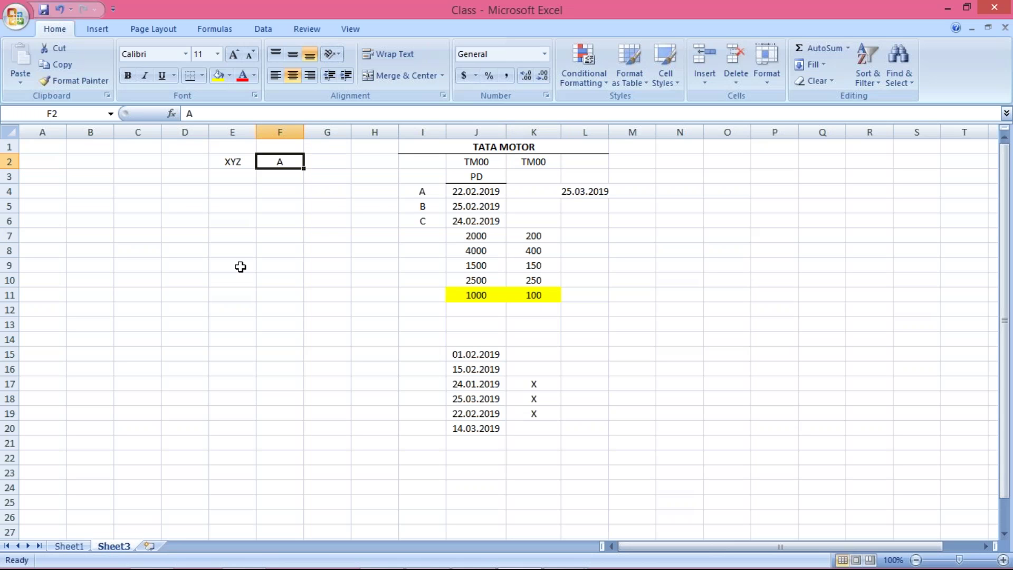
pyautogui.click(428, 211)
pyautogui.click(428, 220)
pyautogui.click(476, 211)
pyautogui.click(477, 217)
pyautogui.click(480, 207)
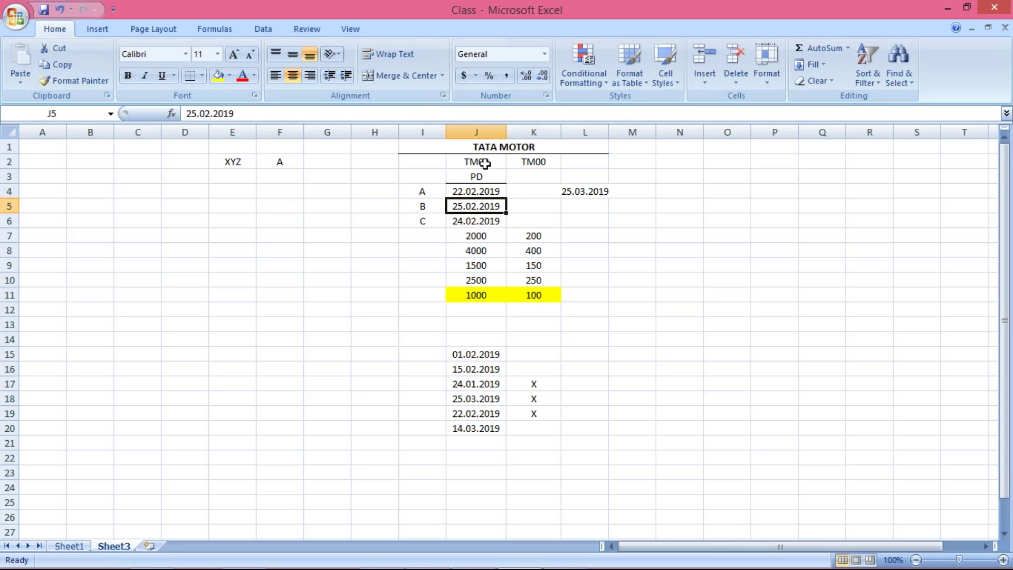
pyautogui.click(522, 162)
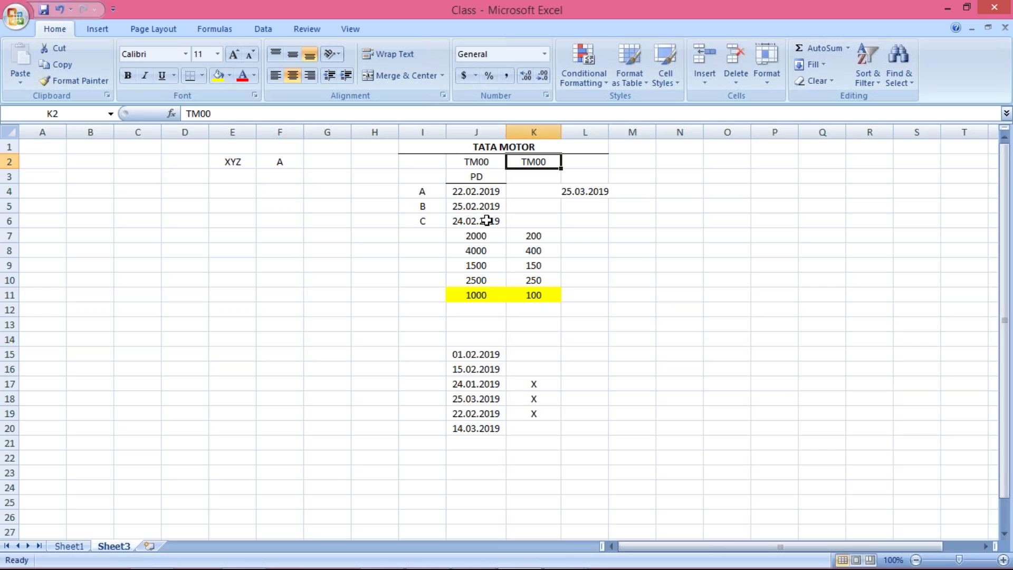
# Return to the SAP posting periods overview and recheck the TM00 entry's first interval and second starting period
pyautogui.moveTo(546, 568)
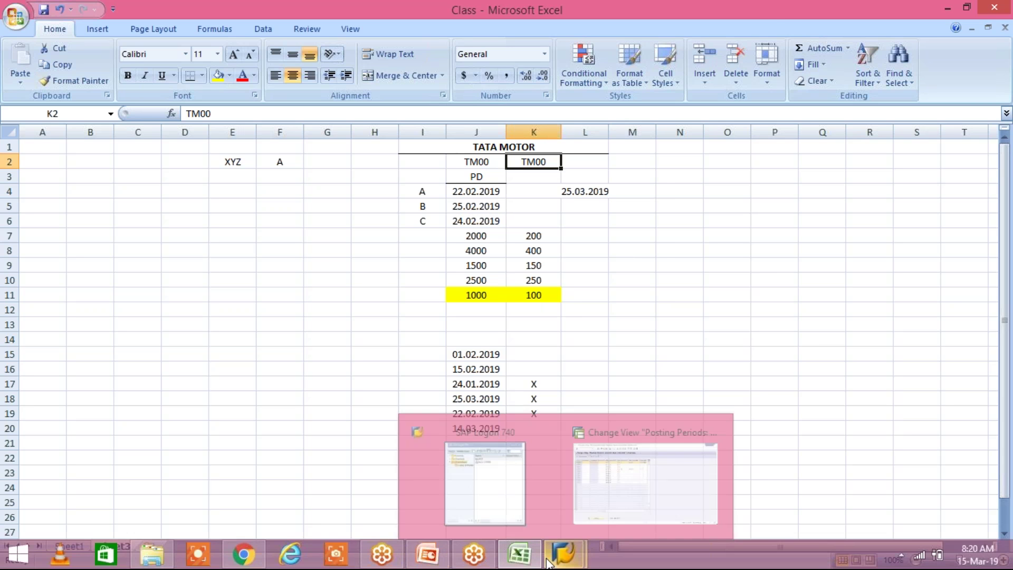
pyautogui.click(645, 482)
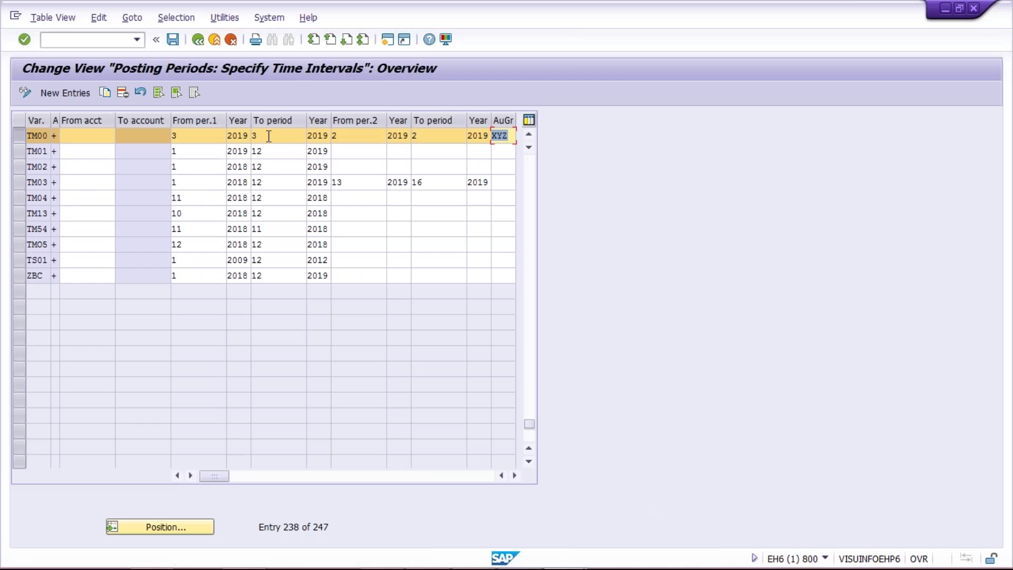
pyautogui.click(289, 137)
pyautogui.click(207, 137)
pyautogui.click(285, 136)
pyautogui.click(343, 139)
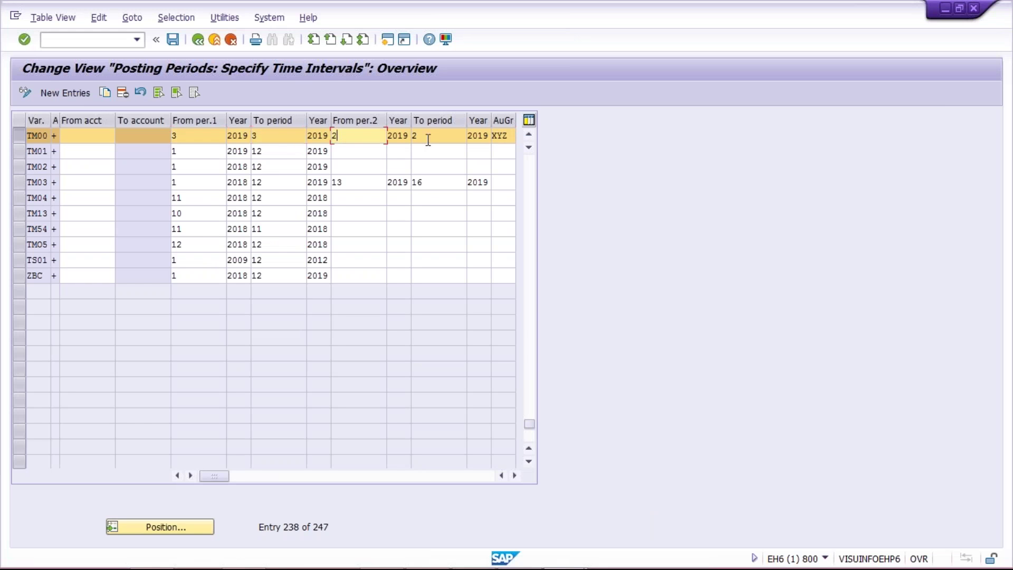
# Review TM00's second interval periods together with its authorization group XYZ
pyautogui.click(426, 139)
pyautogui.click(353, 139)
pyautogui.click(426, 137)
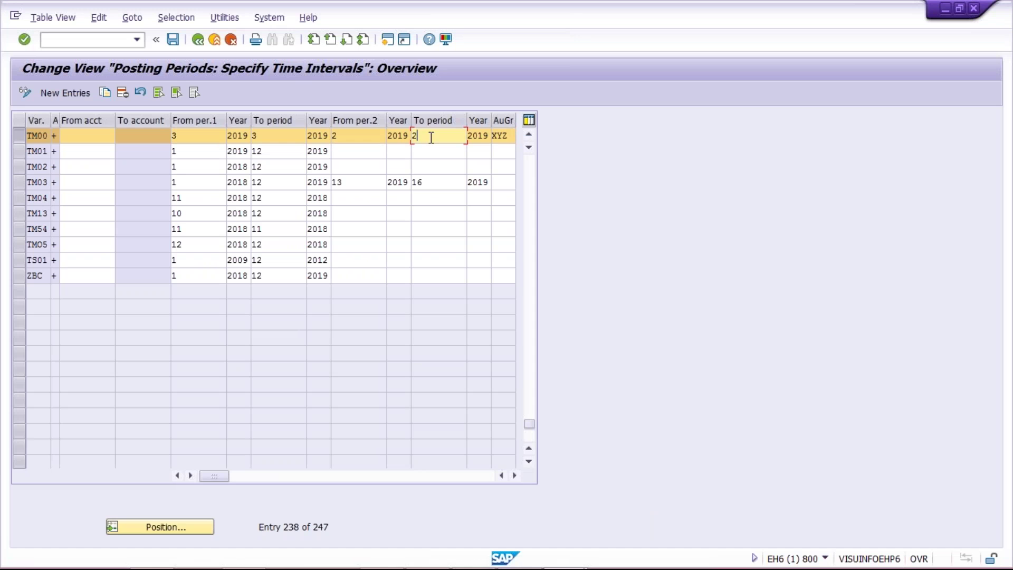
pyautogui.click(500, 135)
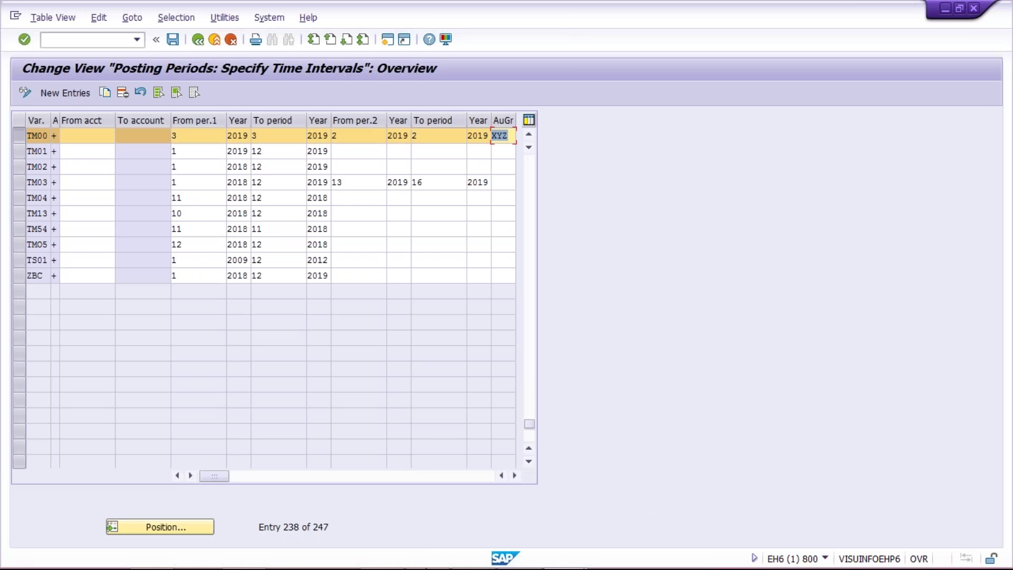
# Switch to the Class workbook in Excel and compare the XYZ and A assignment with entries A, B and C in column I
pyautogui.moveTo(477, 537)
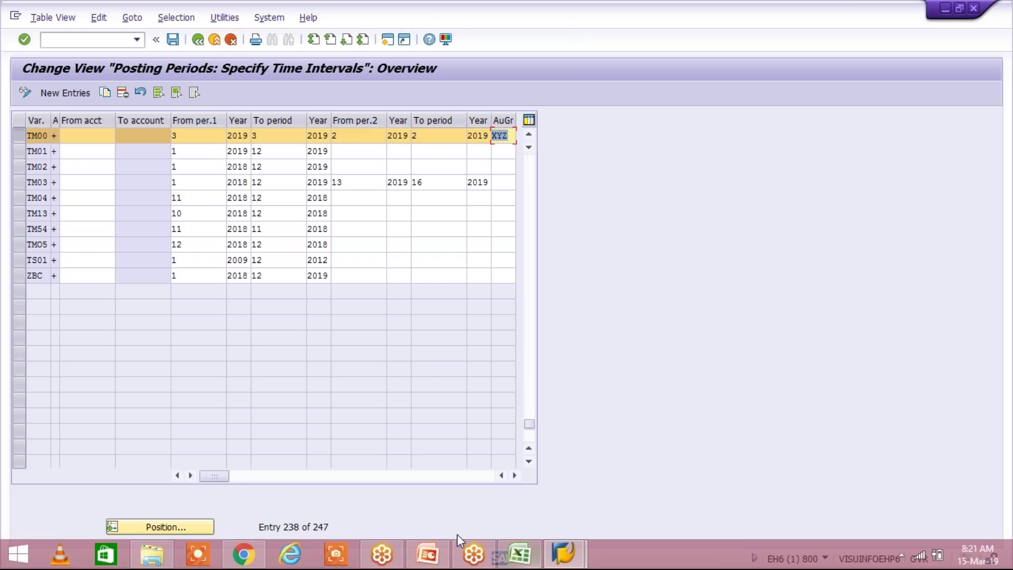
pyautogui.click(519, 554)
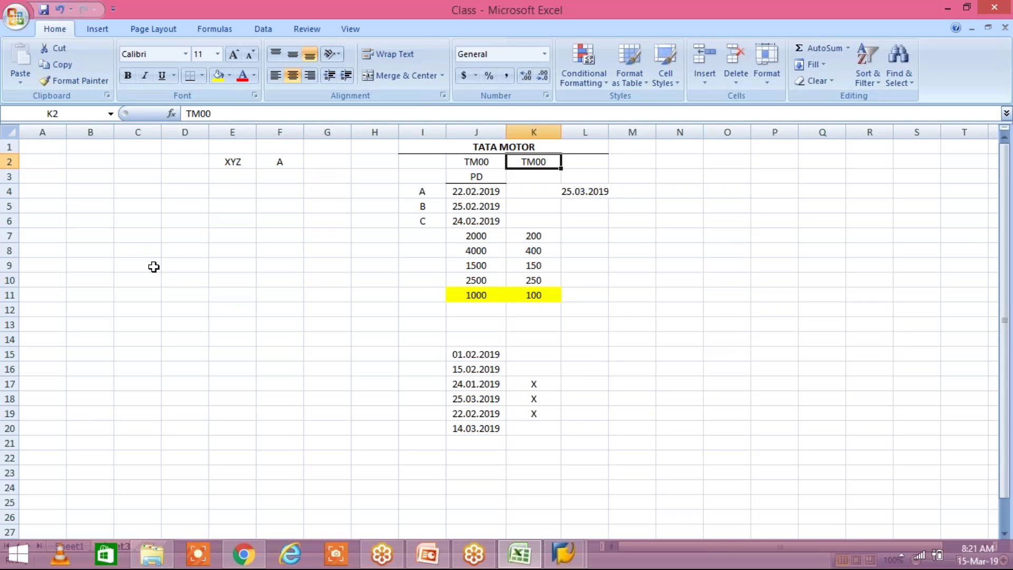
pyautogui.press('Left')
pyautogui.press('Left')
pyautogui.press('Left')
pyautogui.press('Left')
pyautogui.press('Left')
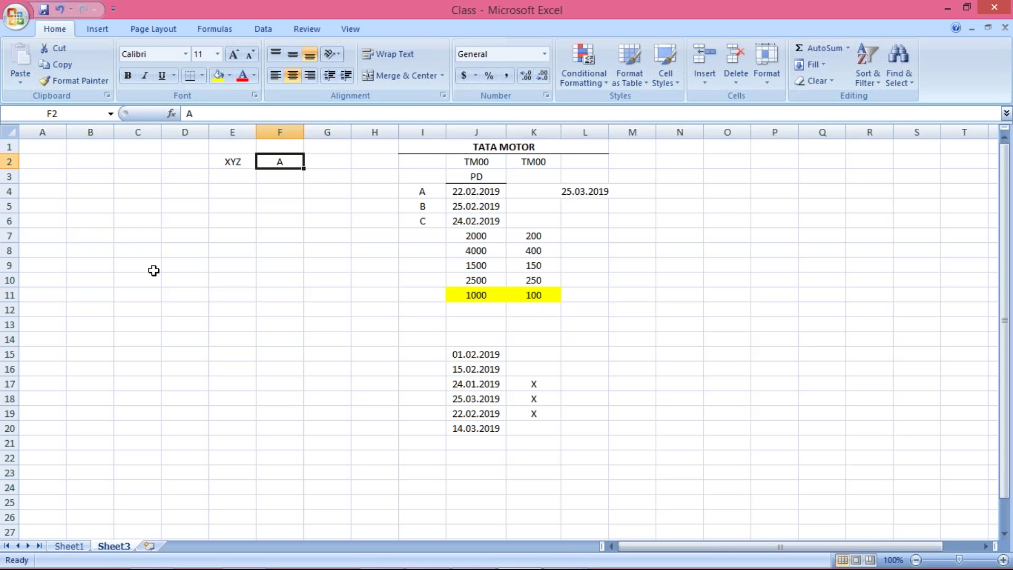
pyautogui.click(419, 207)
pyautogui.click(427, 223)
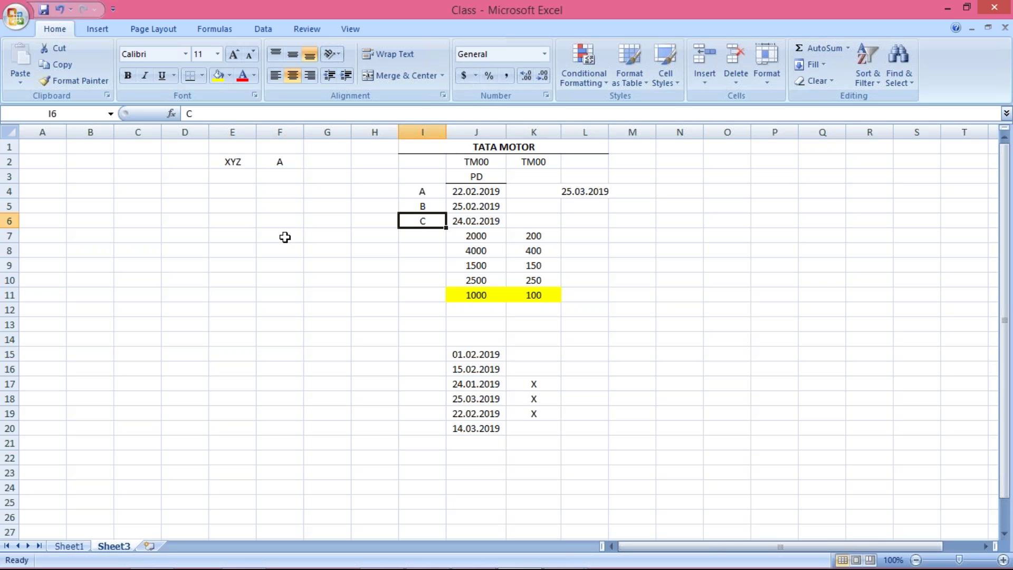
pyautogui.click(420, 190)
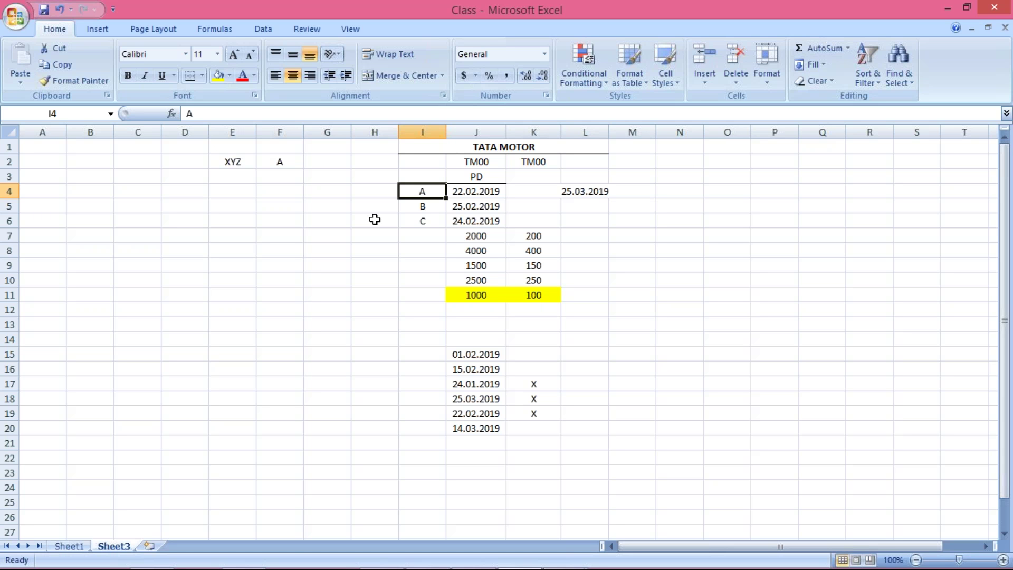
pyautogui.click(432, 217)
pyautogui.click(430, 206)
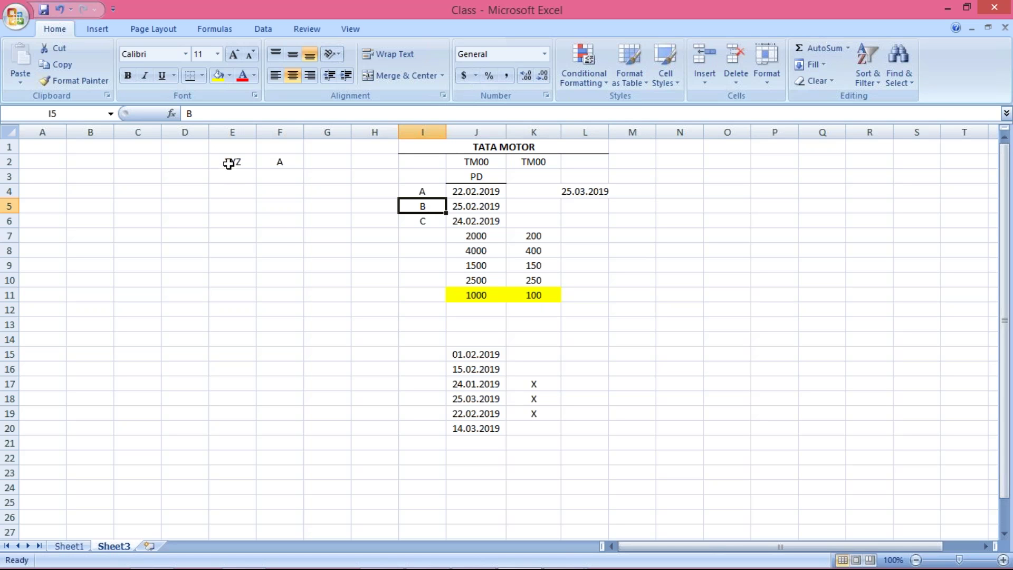
# Fill XYZ down to E3:E4 and enter B in F3 and C in F4
pyautogui.moveTo(228, 164); pyautogui.dragTo(232, 191)
pyautogui.hotkey('ctrl', 'd')
pyautogui.click(287, 177)
pyautogui.write('B')
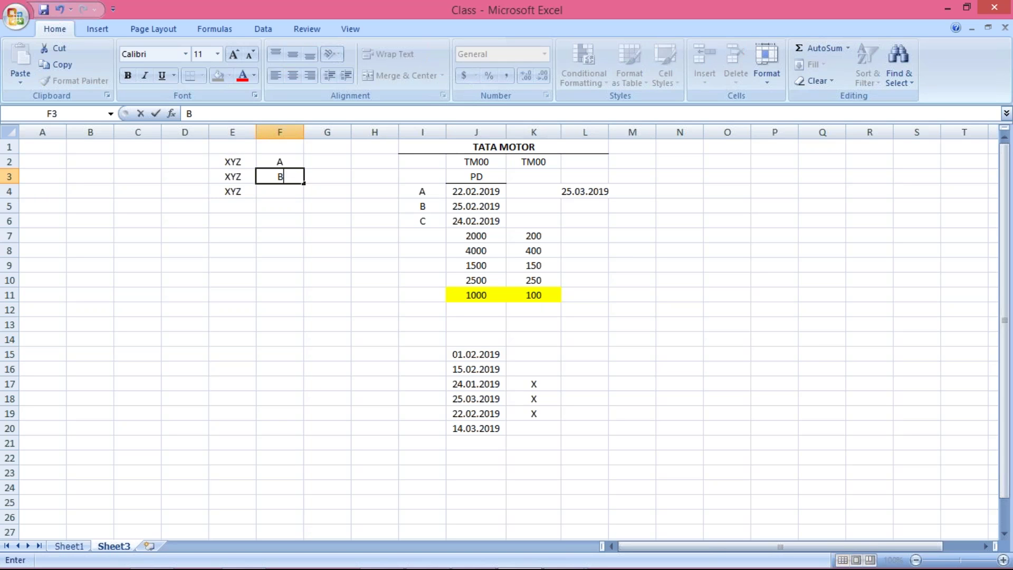
pyautogui.press('Return')
pyautogui.write('C')
pyautogui.click(294, 252)
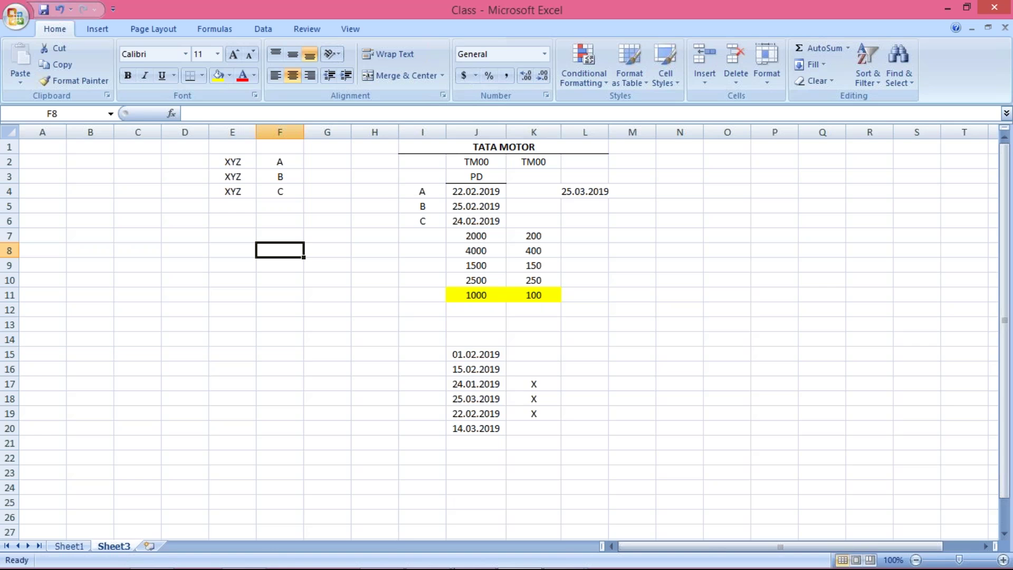
# Switch to the SAP posting periods overview and examine how TM00's second interval is tied to authorization group XYZ
pyautogui.moveTo(503, 567)
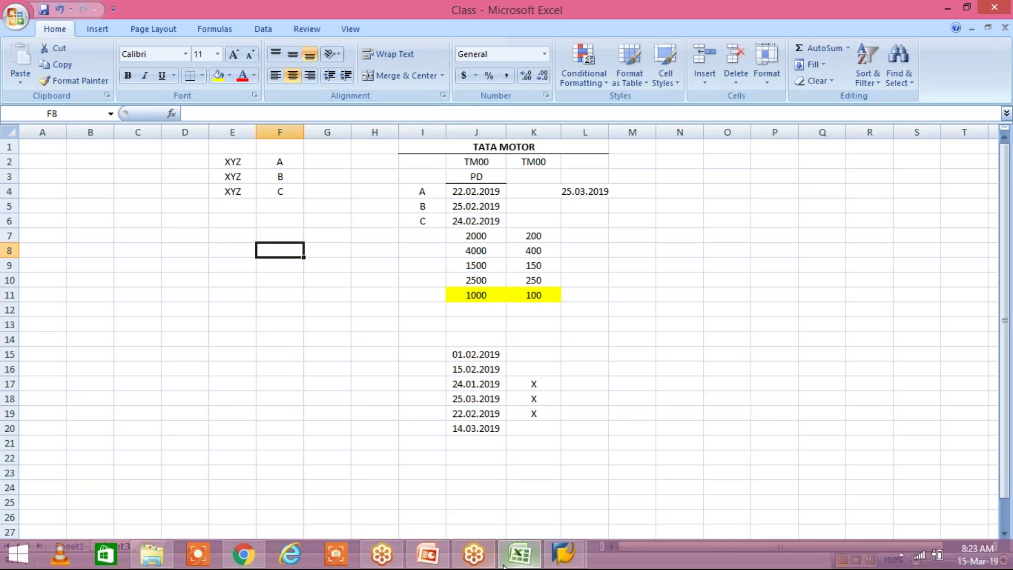
pyautogui.click(564, 553)
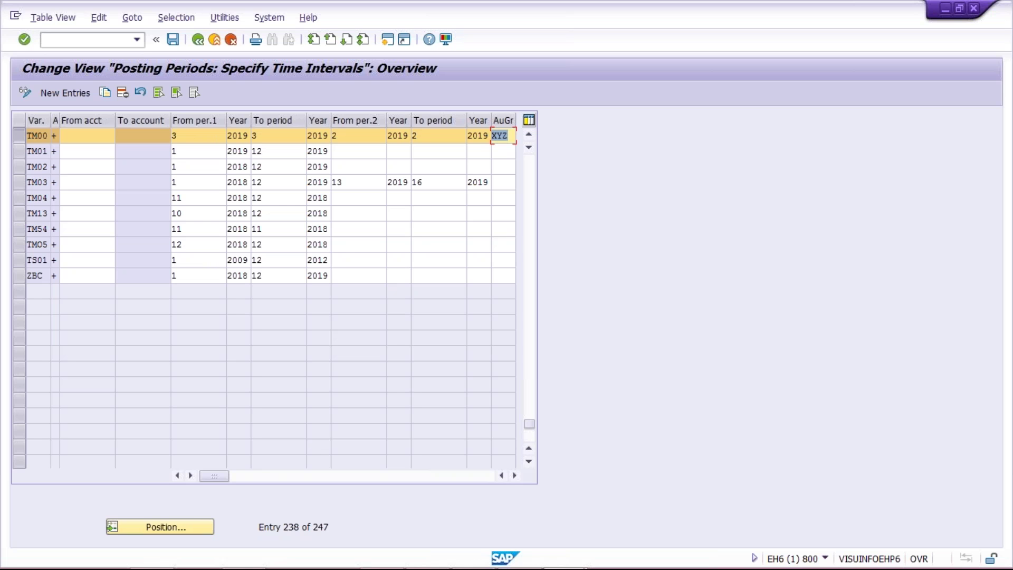
pyautogui.click(354, 140)
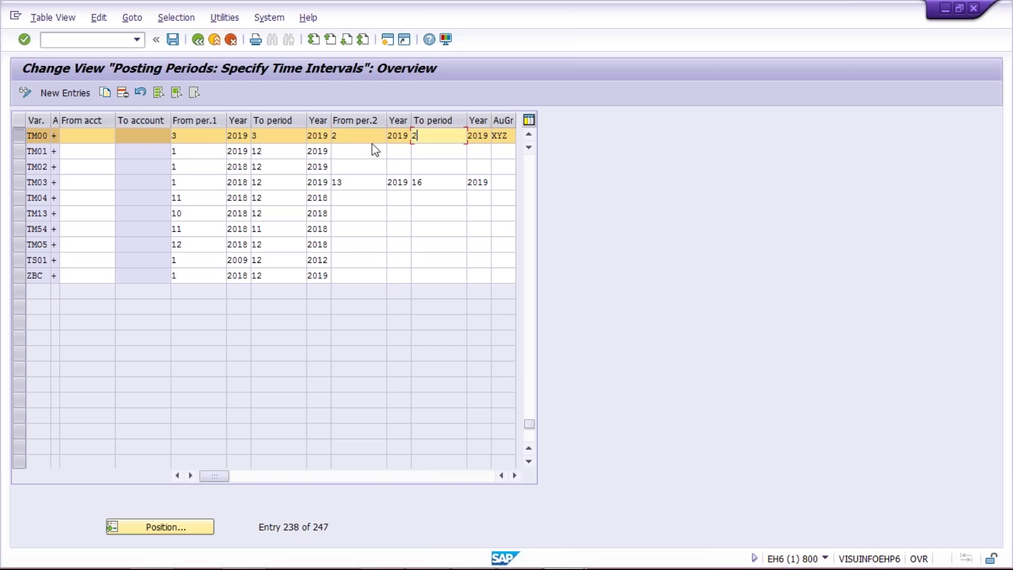
pyautogui.click(513, 137)
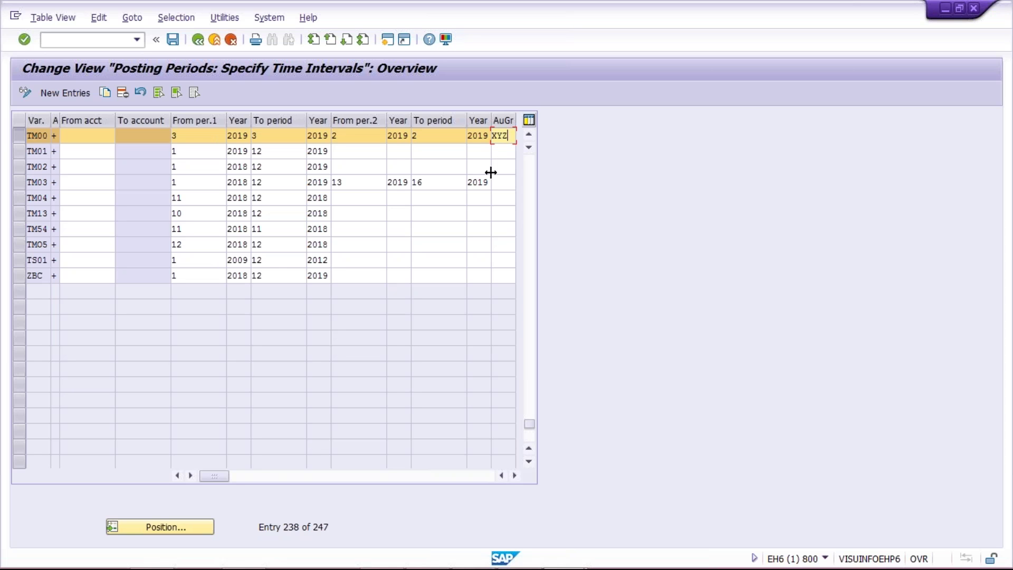
pyautogui.click(375, 135)
pyautogui.click(429, 141)
pyautogui.click(350, 140)
pyautogui.click(441, 140)
pyautogui.click(384, 140)
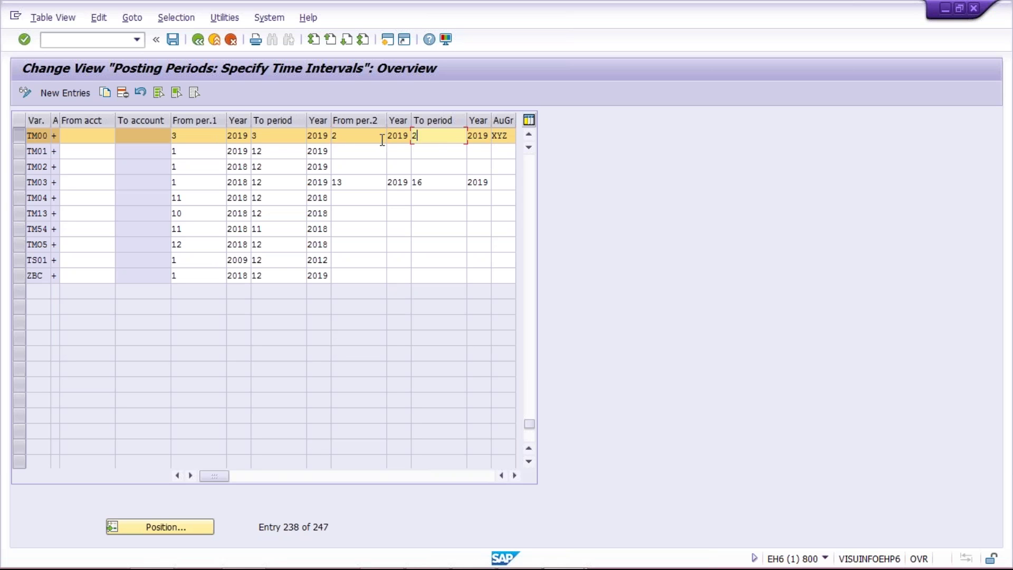
pyautogui.click(442, 138)
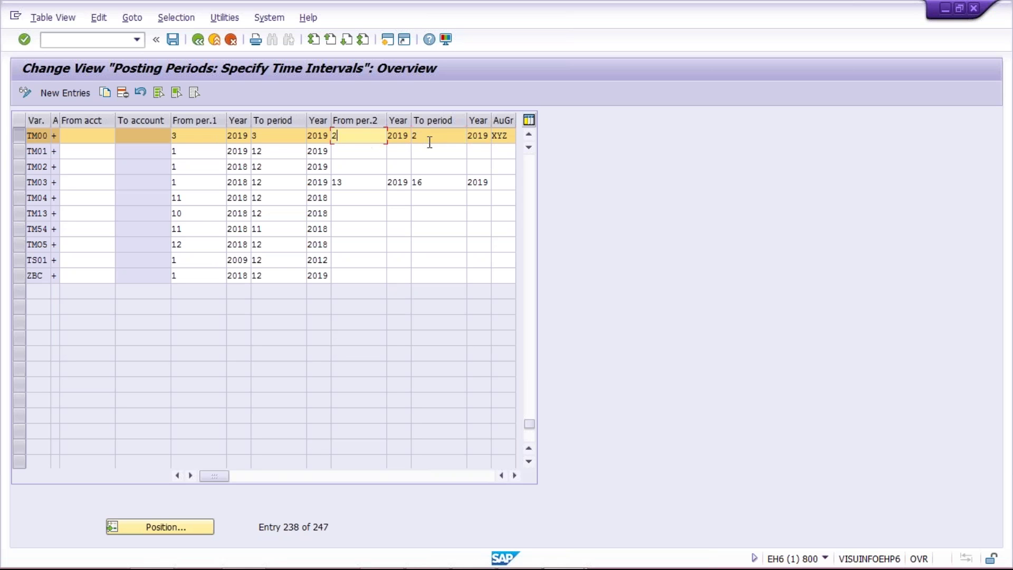
pyautogui.click(442, 138)
pyautogui.click(508, 136)
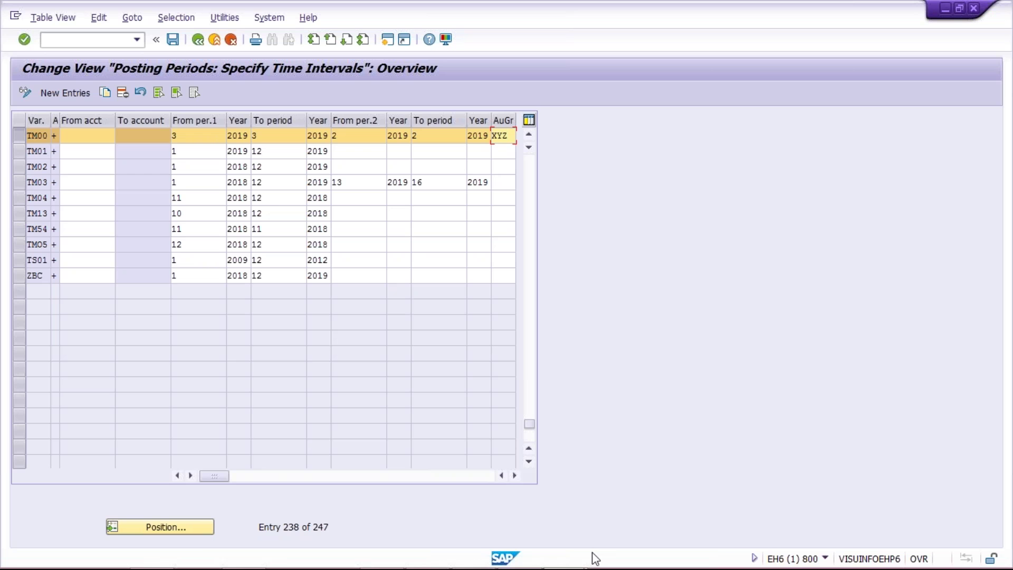
# Switch to the Class workbook in Excel and list TM01, TS01 and TC01 in D7:D9
pyautogui.moveTo(593, 557)
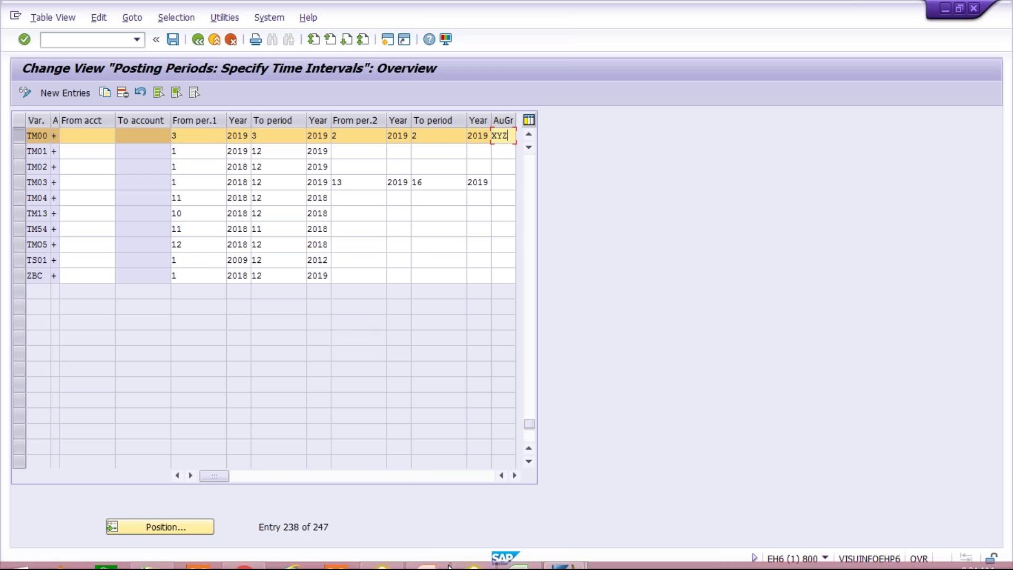
pyautogui.moveTo(517, 554)
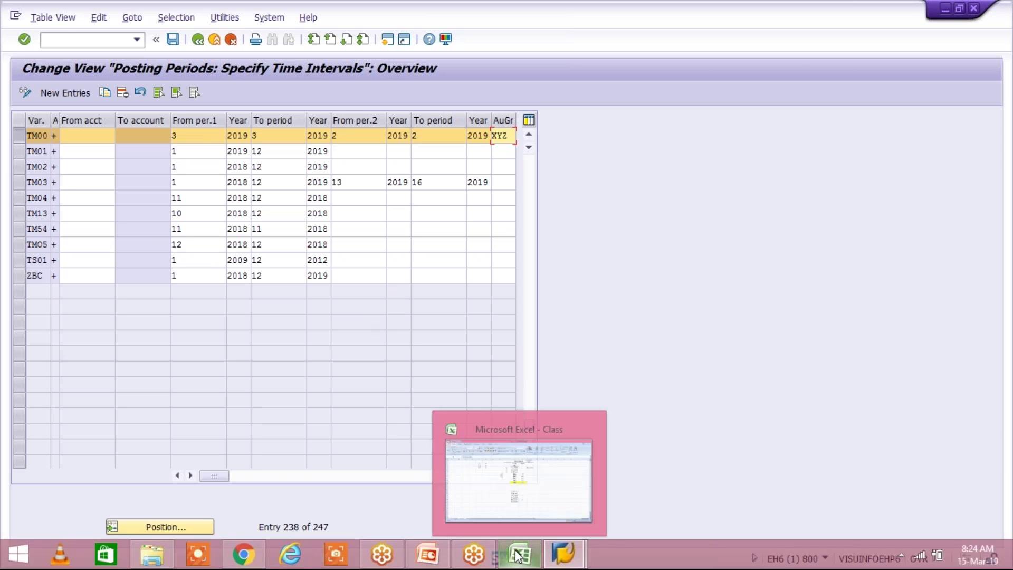
pyautogui.click(499, 554)
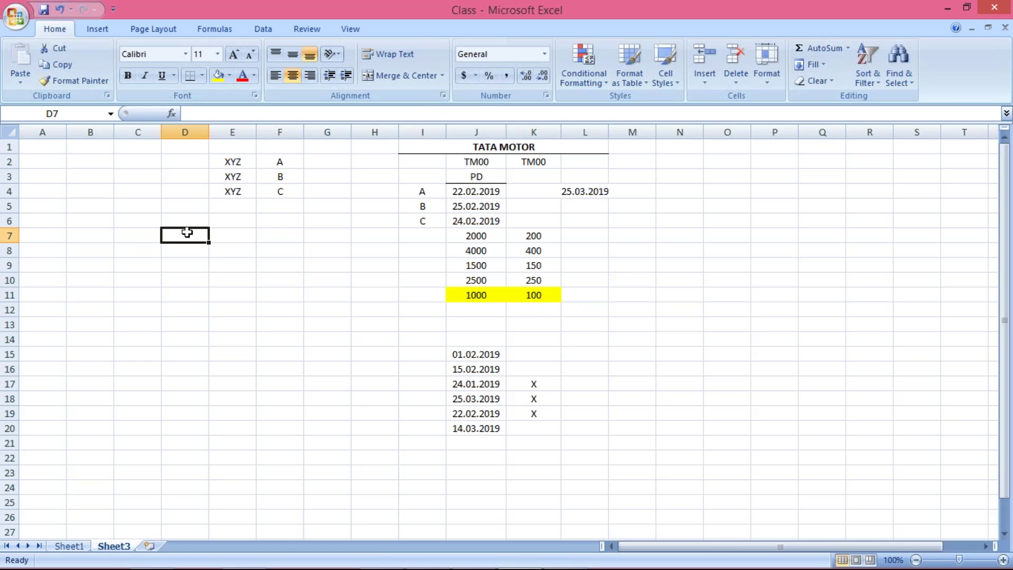
pyautogui.write('TM01')
pyautogui.press('Return')
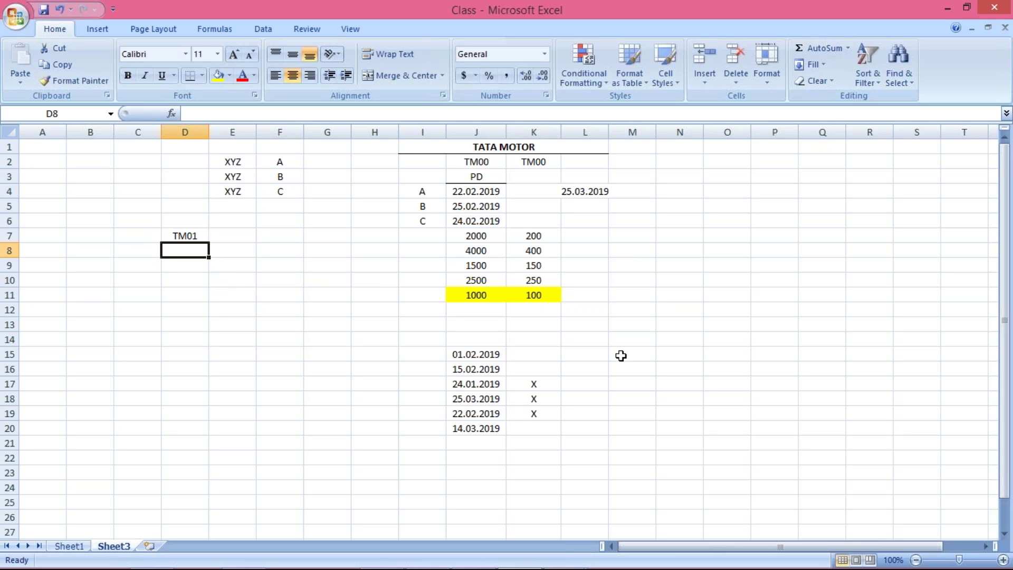
pyautogui.write('T')
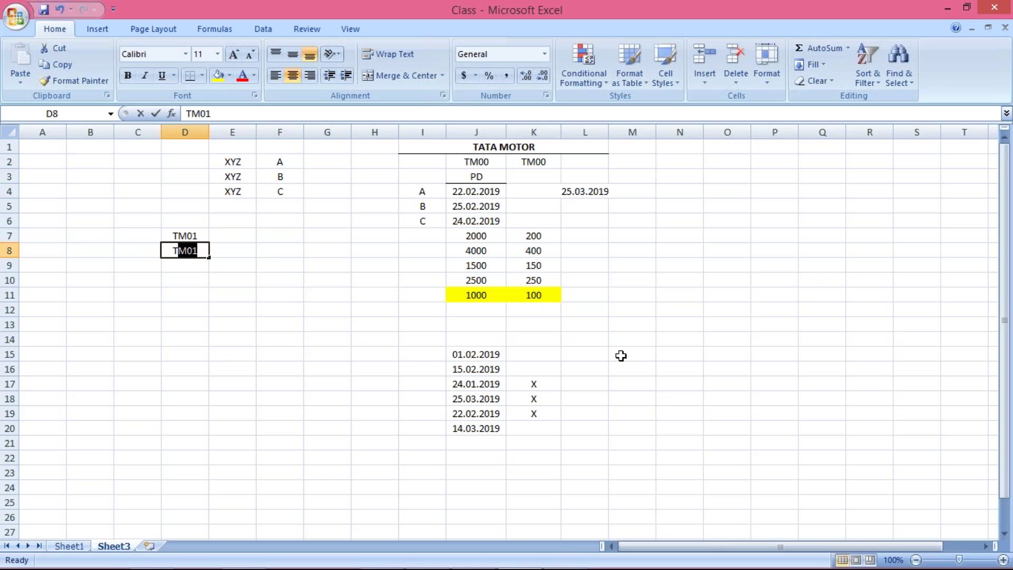
pyautogui.write('S01')
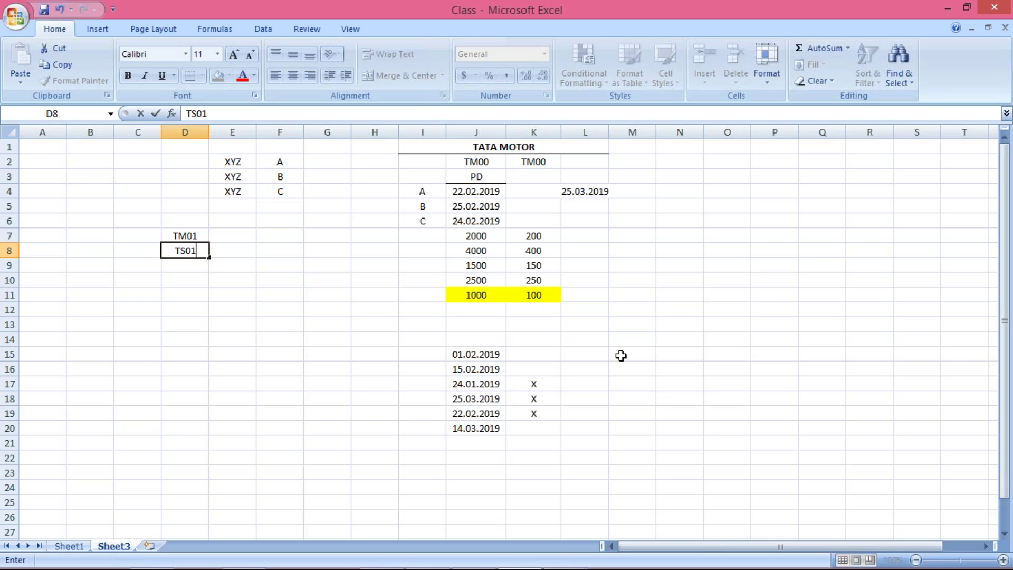
pyautogui.press('Return')
pyautogui.write('T')
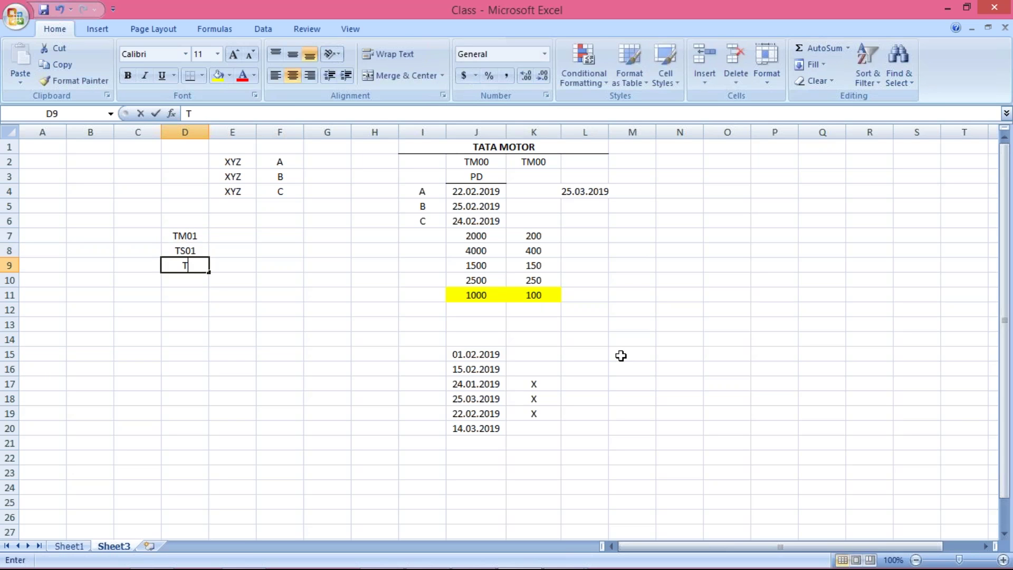
pyautogui.write('C01')
pyautogui.press('Return')
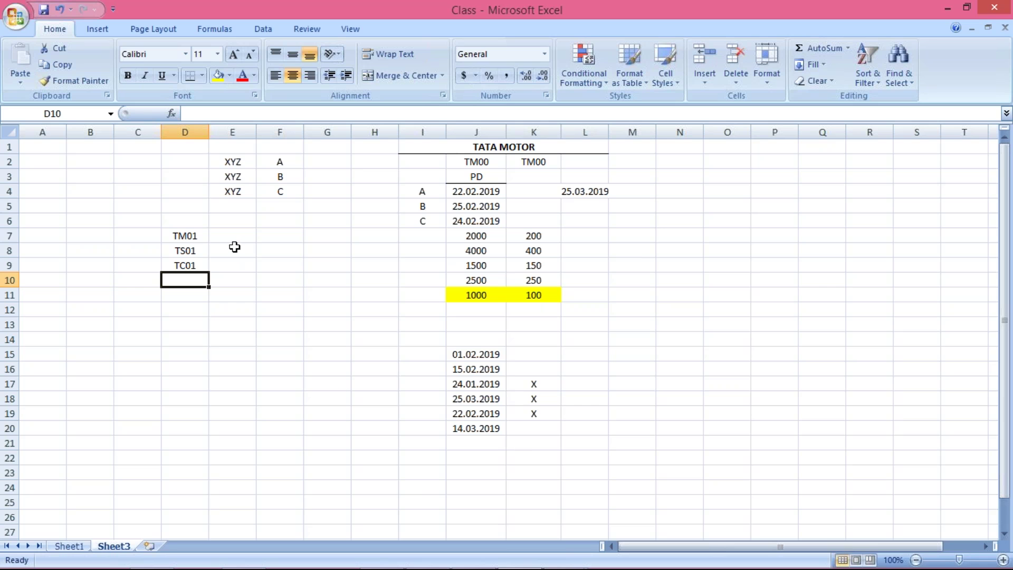
# Enter TM00 in E7 beside TM01
pyautogui.click(196, 239)
pyautogui.moveTo(196, 252); pyautogui.dragTo(194, 266)
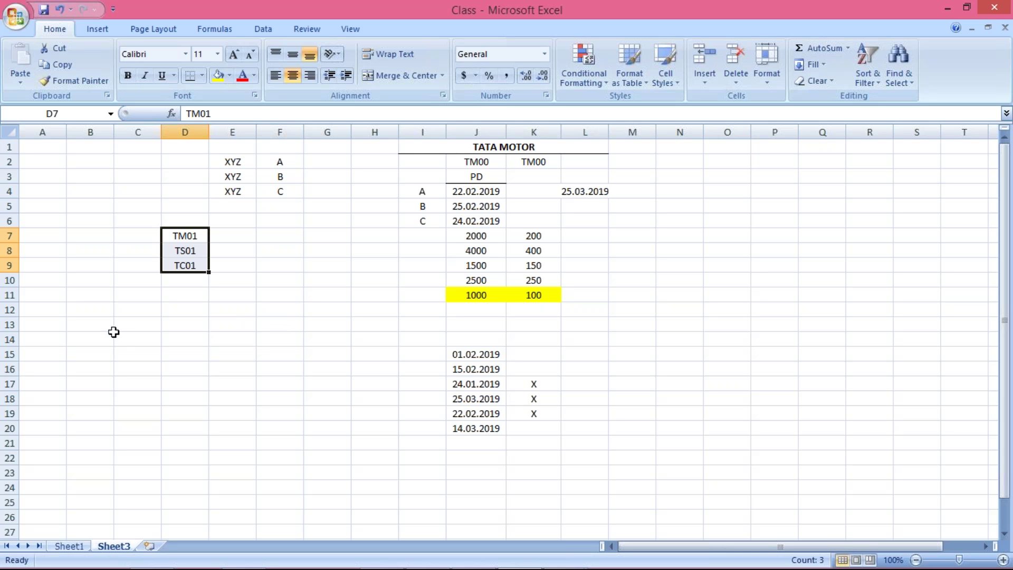
pyautogui.click(176, 233)
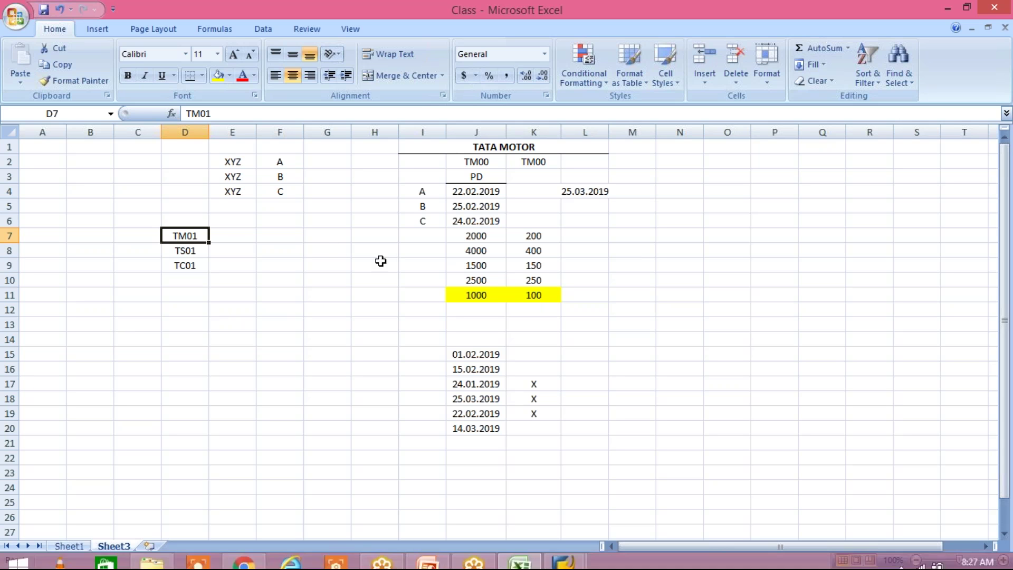
pyautogui.click(252, 238)
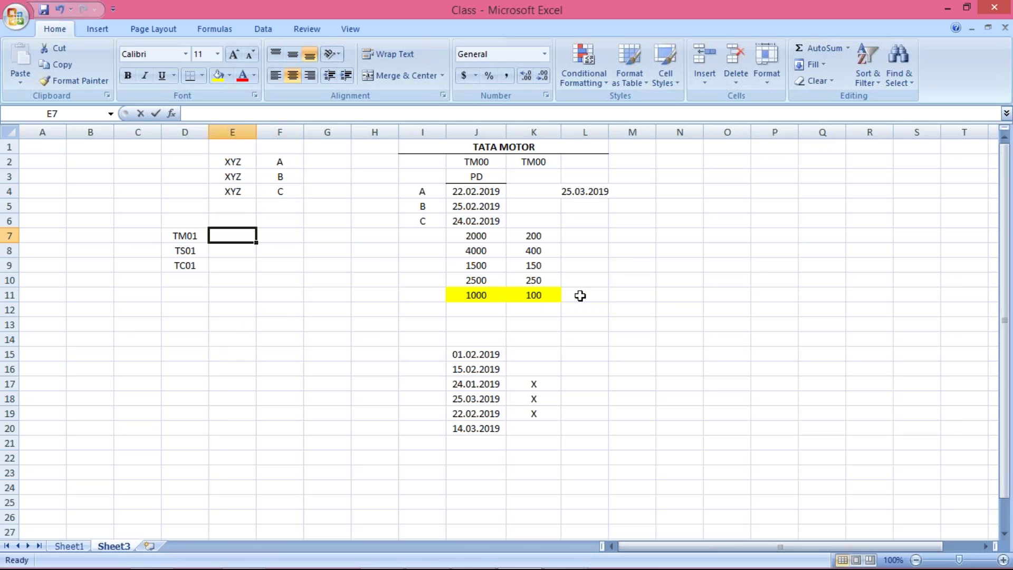
pyautogui.write('TM00')
pyautogui.press('Return')
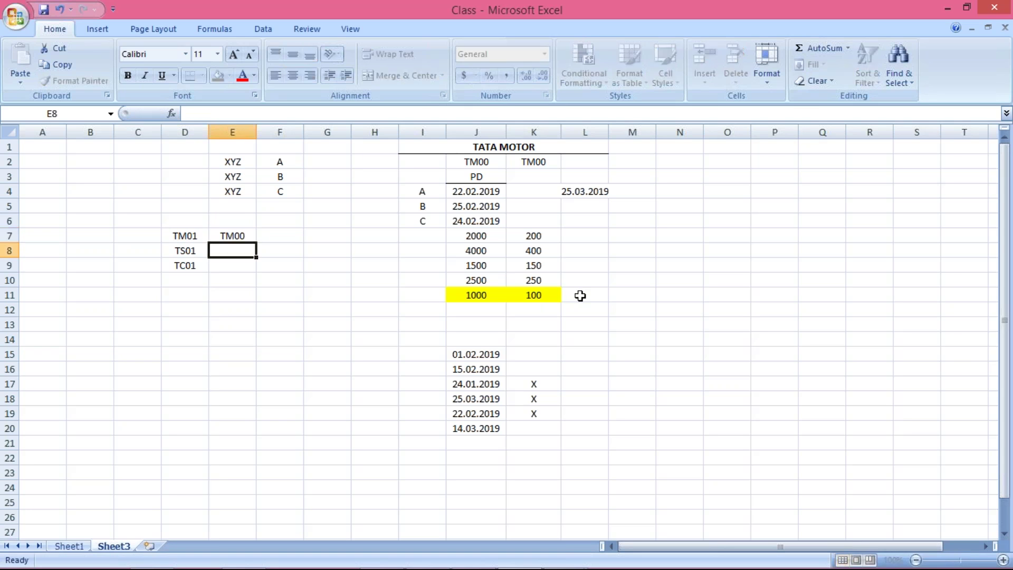
# Compare TM01 in D7 with its assigned variant TM00 in E7
pyautogui.click(232, 236)
pyautogui.click(192, 234)
pyautogui.click(229, 233)
pyautogui.click(192, 234)
pyautogui.click(233, 236)
pyautogui.click(192, 236)
pyautogui.click(228, 235)
pyautogui.click(191, 236)
pyautogui.click(229, 235)
pyautogui.click(196, 233)
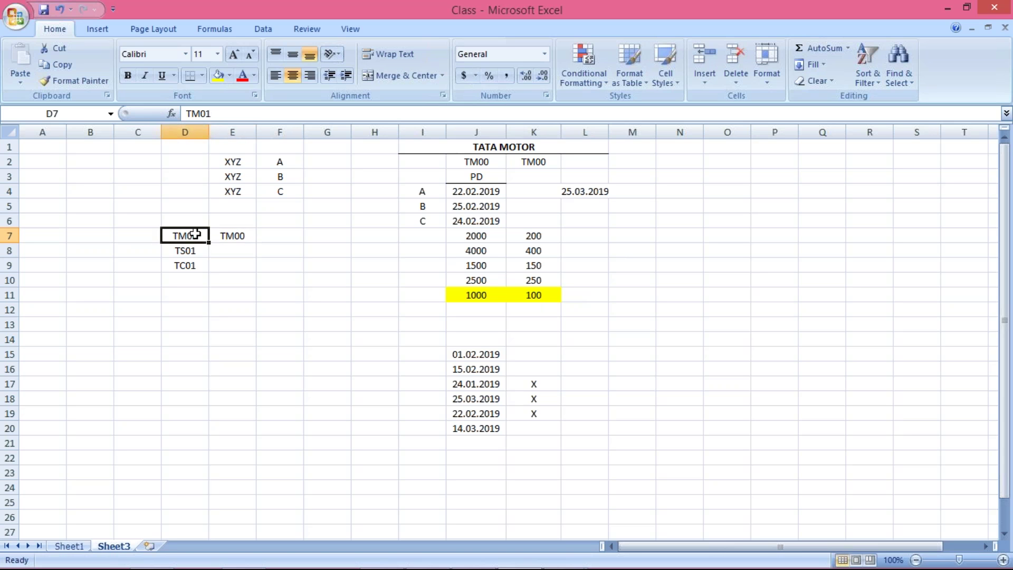
pyautogui.click(234, 236)
pyautogui.click(190, 234)
pyautogui.click(233, 235)
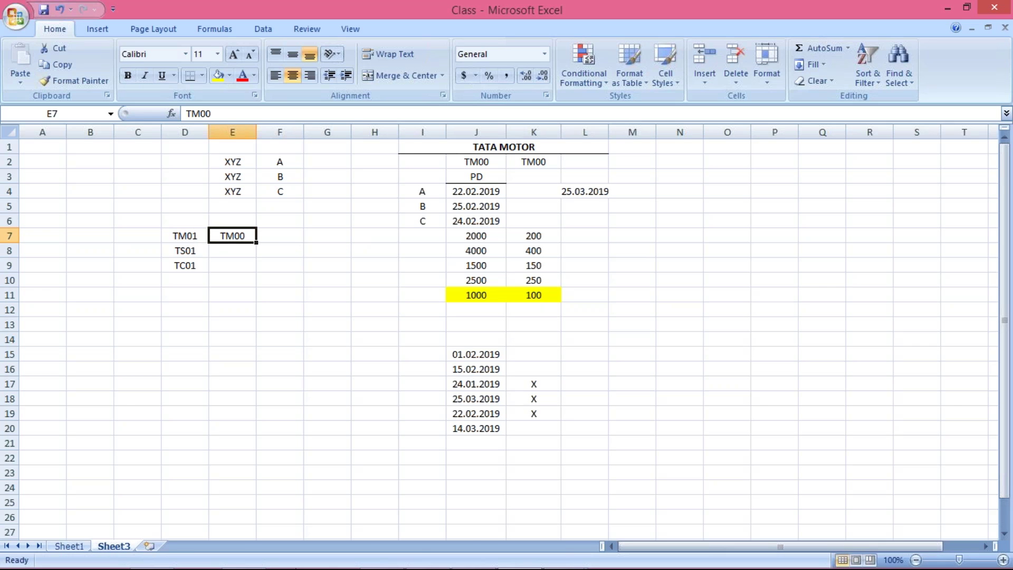
# Switch to the SAP posting periods overview and review the starting periods of TM00's first and second intervals
pyautogui.moveTo(481, 564)
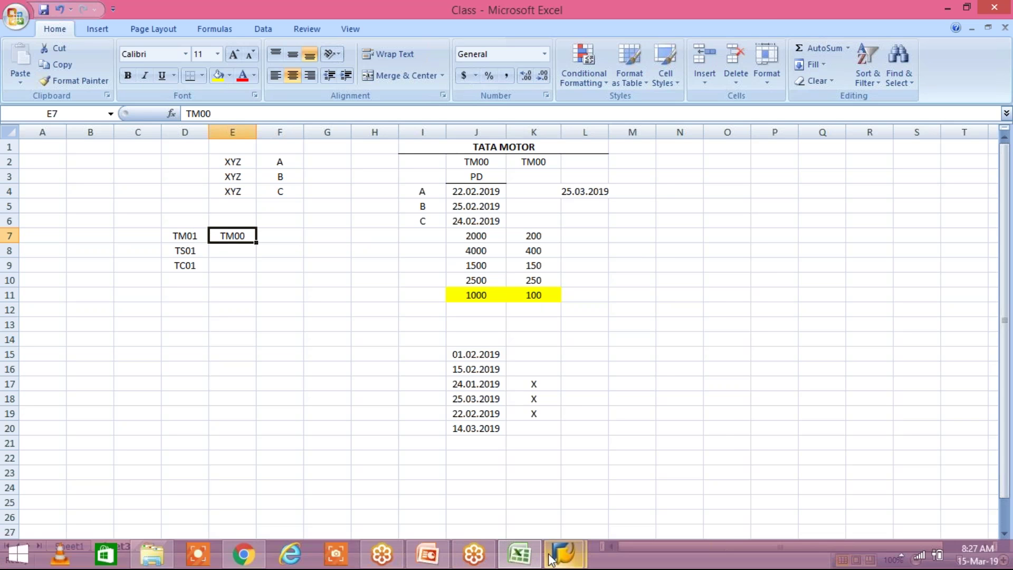
pyautogui.moveTo(549, 559)
pyautogui.click(649, 473)
pyautogui.click(288, 138)
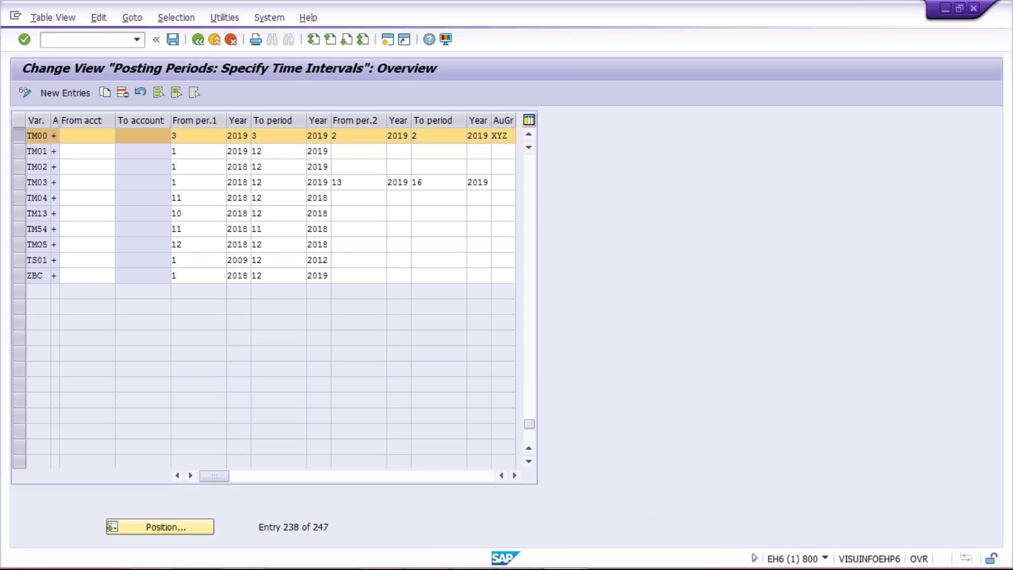
pyautogui.click(359, 136)
pyautogui.click(179, 138)
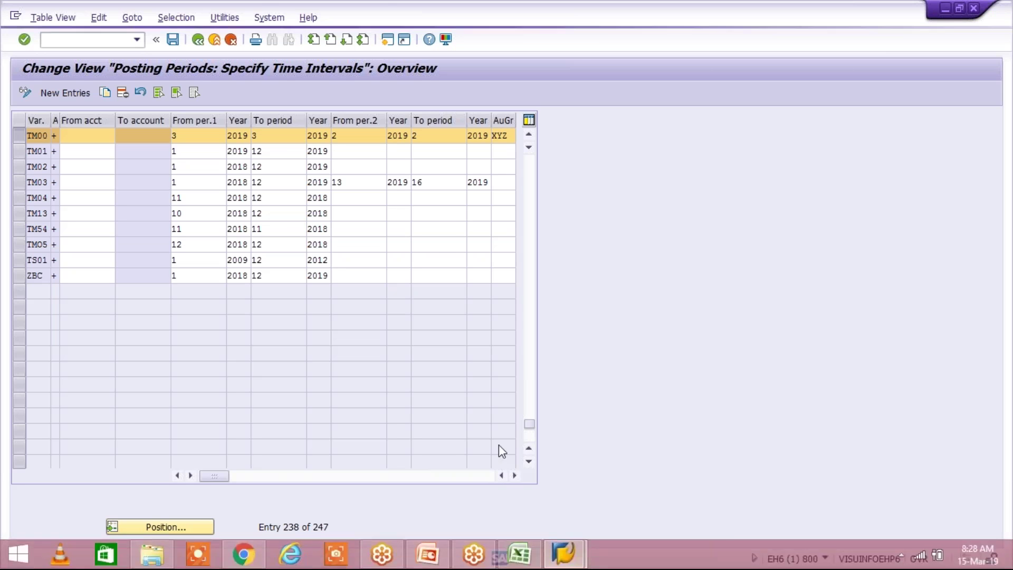
# Switch to SAP Logon and open the FICO connection
pyautogui.click(564, 554)
pyautogui.click(484, 477)
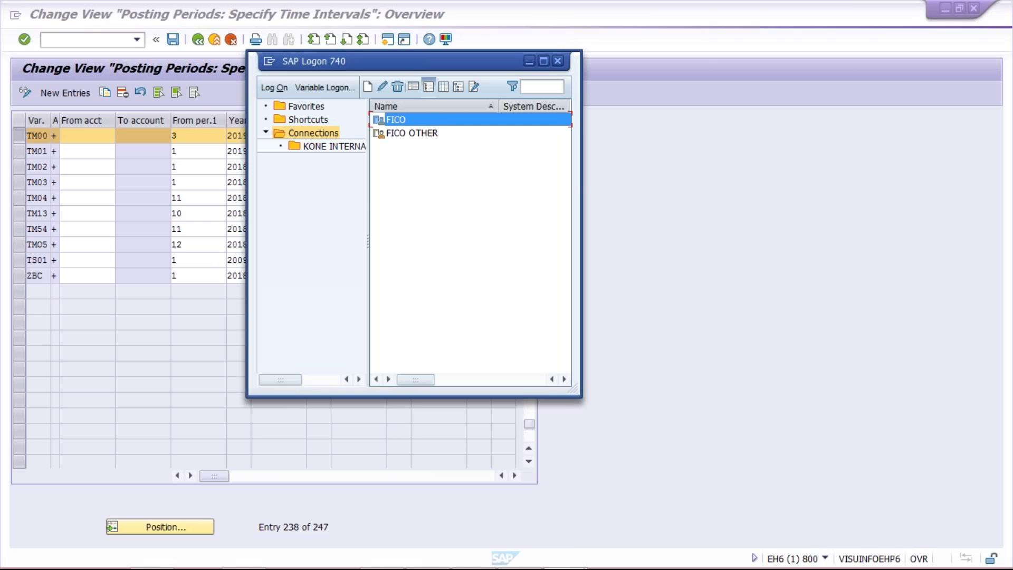
pyautogui.press('Return')
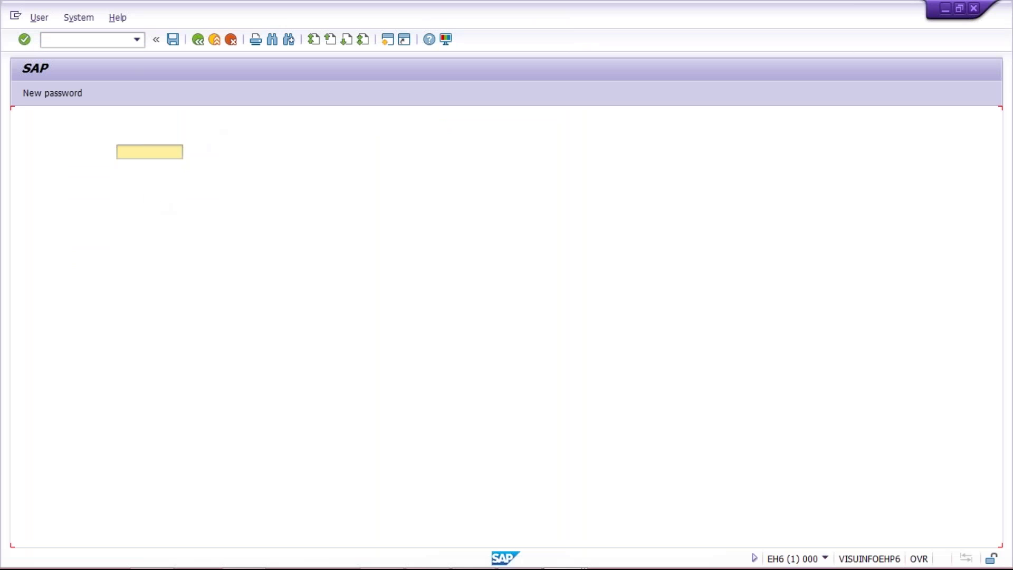
# Log on to client 800 by filling in the user name and the account password
pyautogui.click(143, 153)
pyautogui.press('Down')
pyautogui.press('Return')
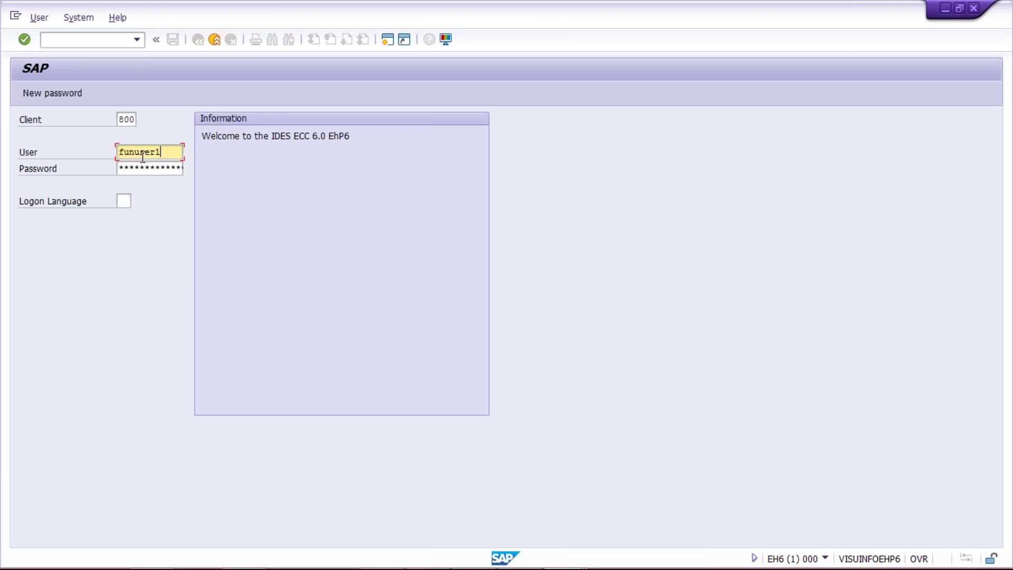
pyautogui.press('Tab')
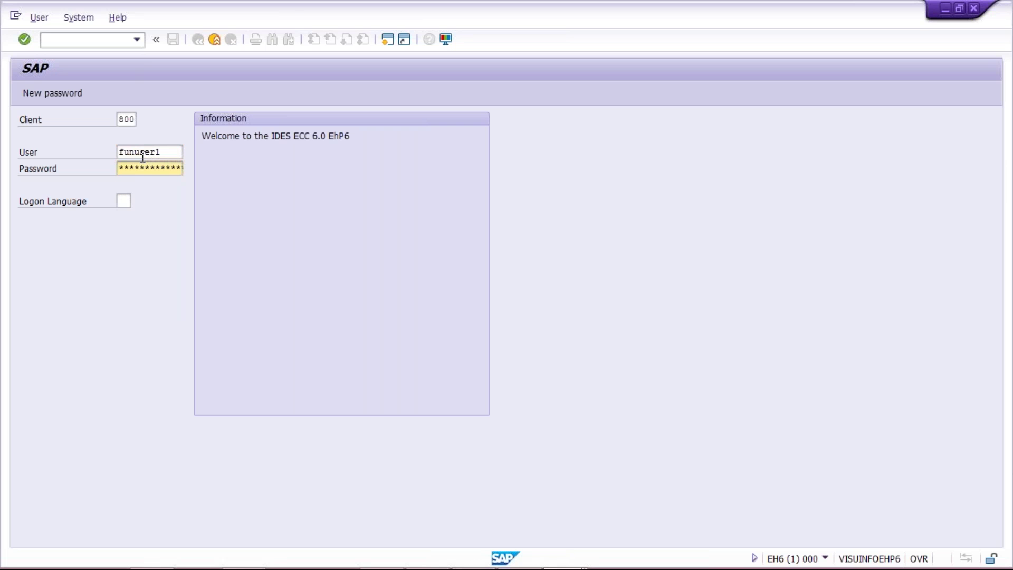
pyautogui.press('Return')
pyautogui.press('Return')
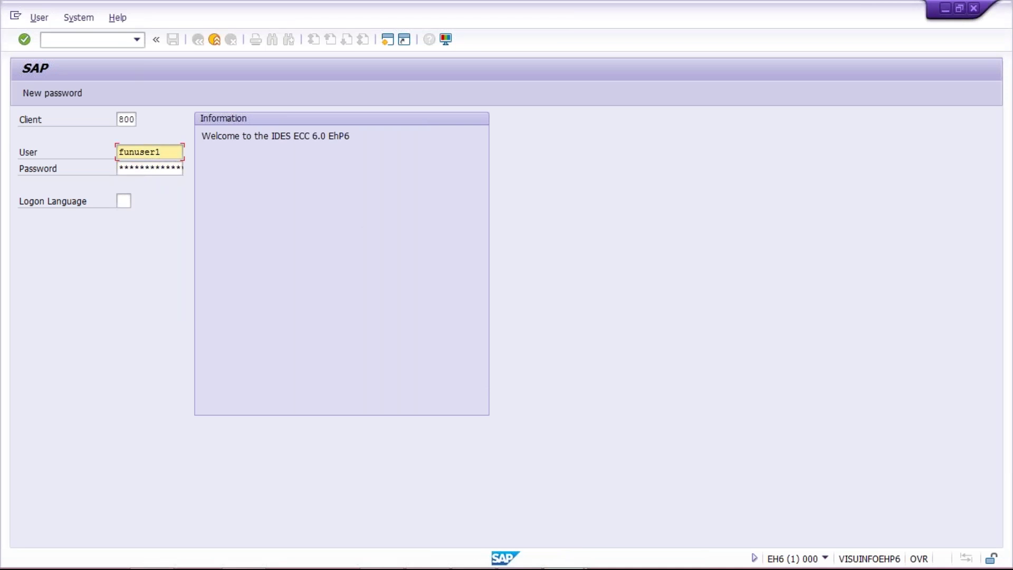
pyautogui.press('Tab')
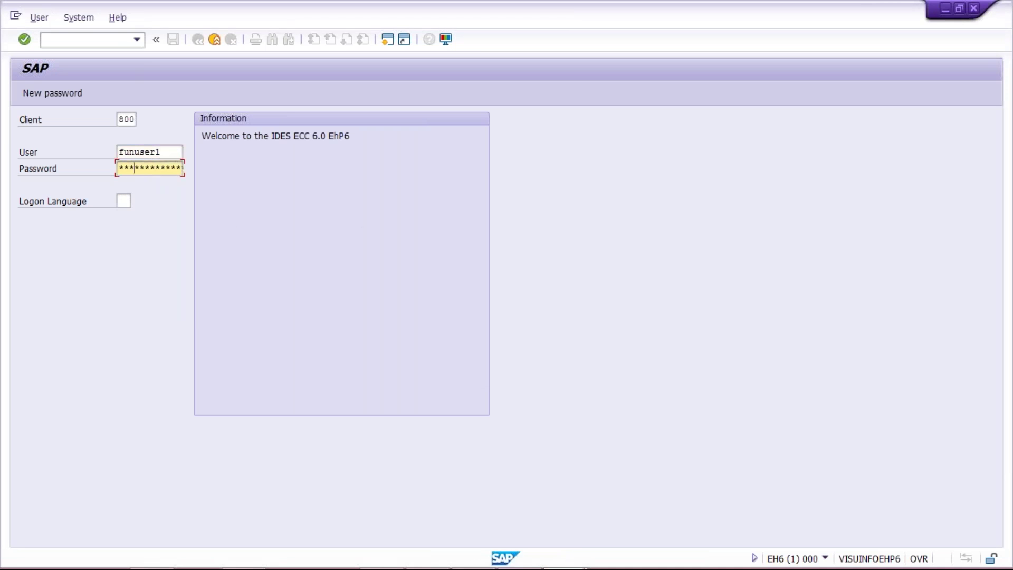
pyautogui.write('*****')
pyautogui.press('Return')
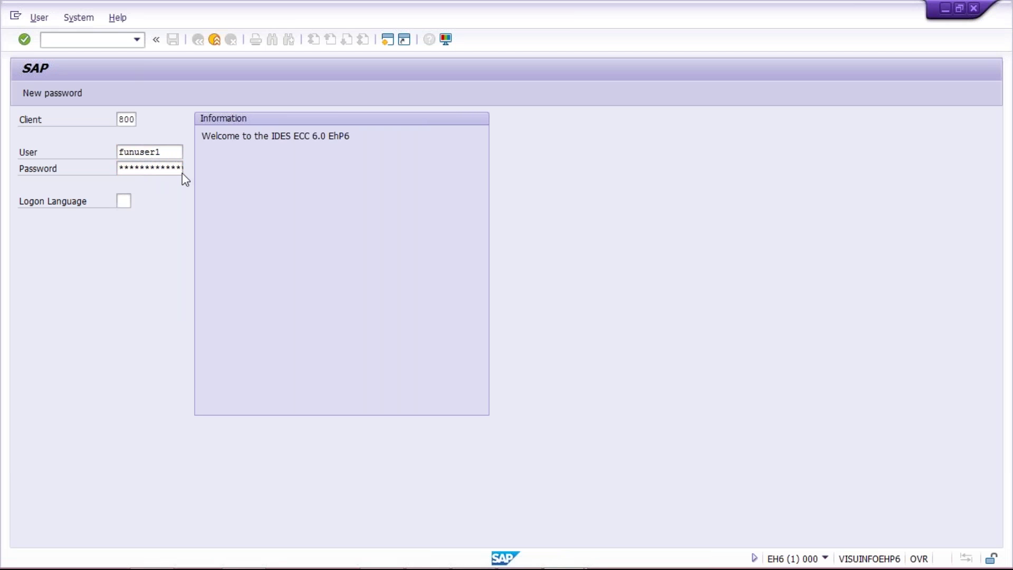
pyautogui.press('Return')
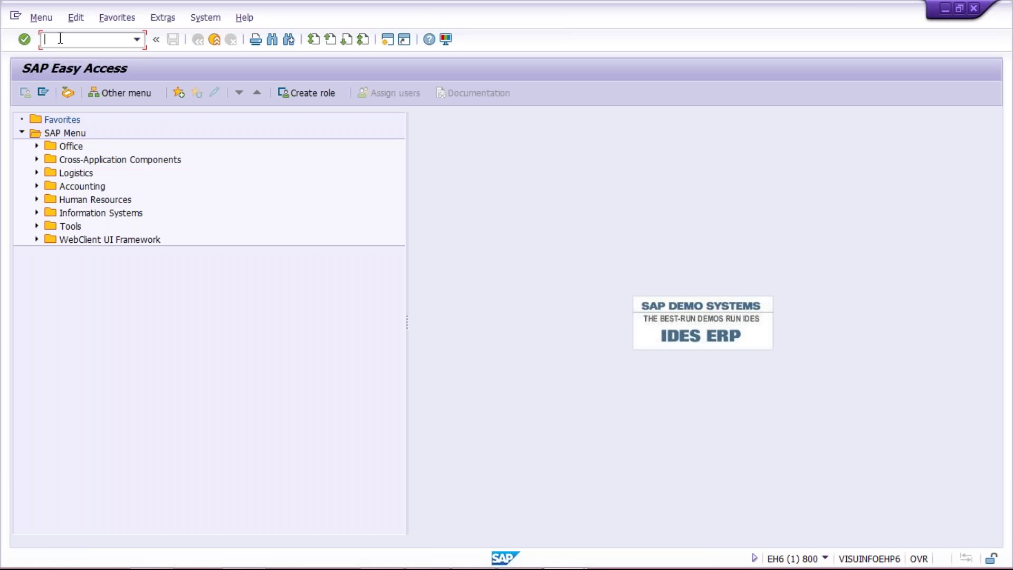
# Open the posting periods time interval overview and position the list at variant TM00
pyautogui.press('Down')
pyautogui.press('Return')
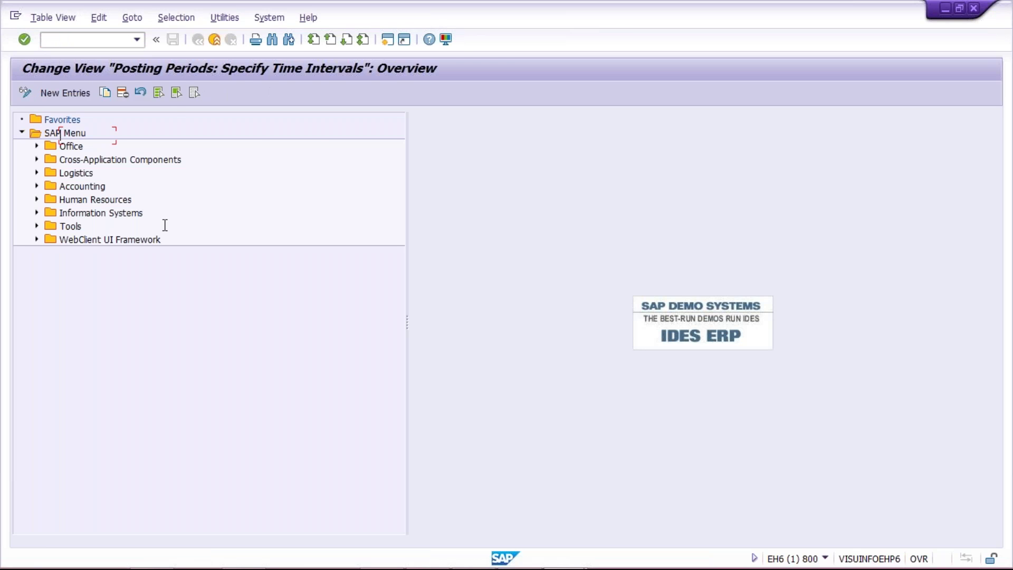
pyautogui.press('Return')
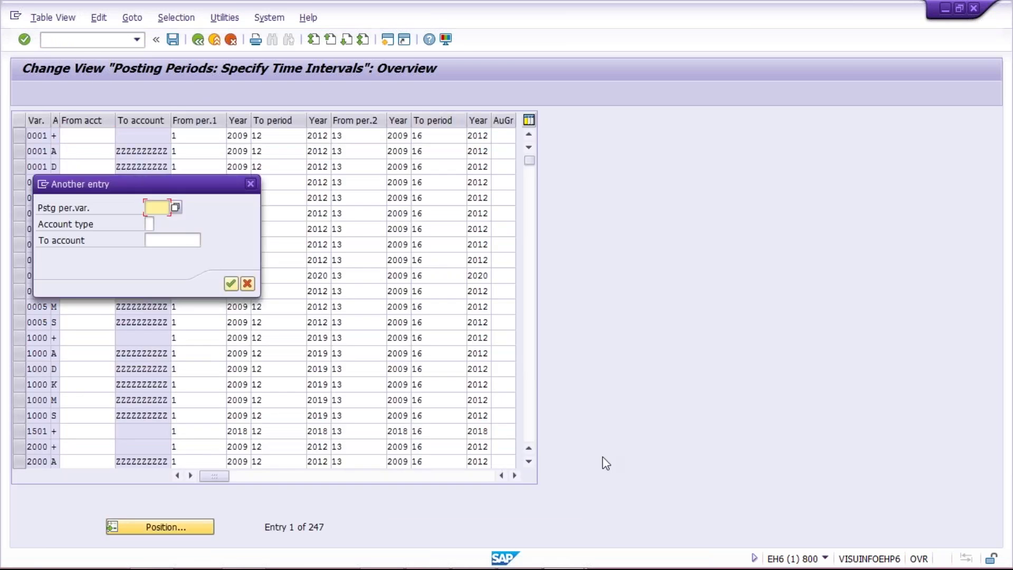
pyautogui.write('TM00')
pyautogui.press('Return')
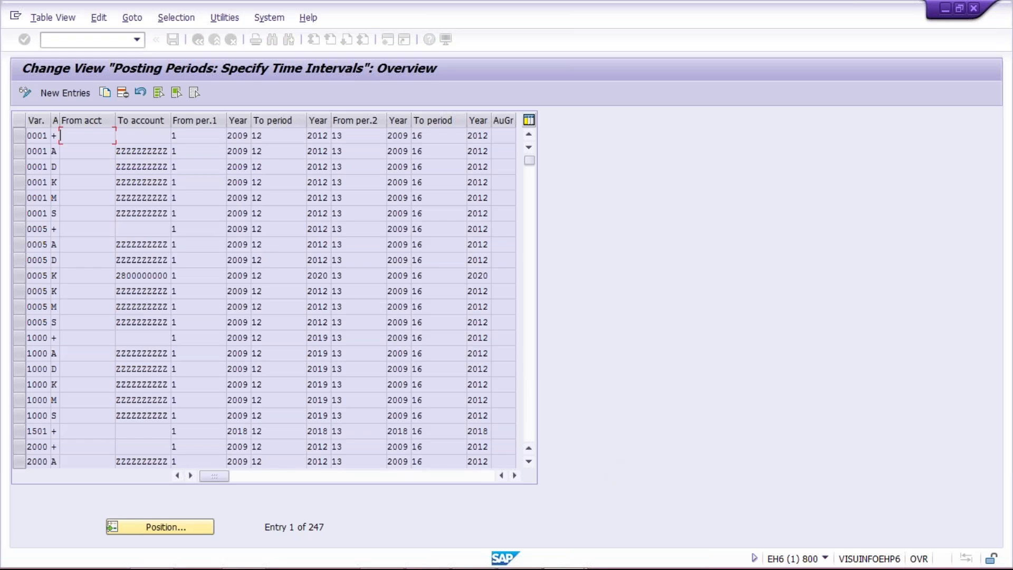
# Set both the starting and ending period of TM00's first interval to 12
pyautogui.click(185, 136)
pyautogui.press('BackSpace')
pyautogui.write('10')
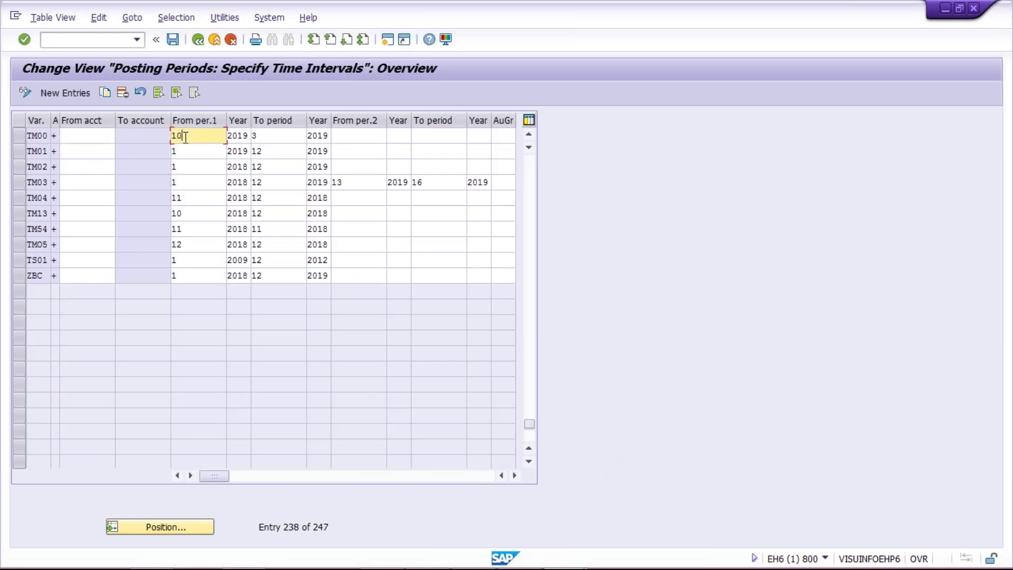
pyautogui.press('BackSpace')
pyautogui.press('Tab')
pyautogui.press('Tab')
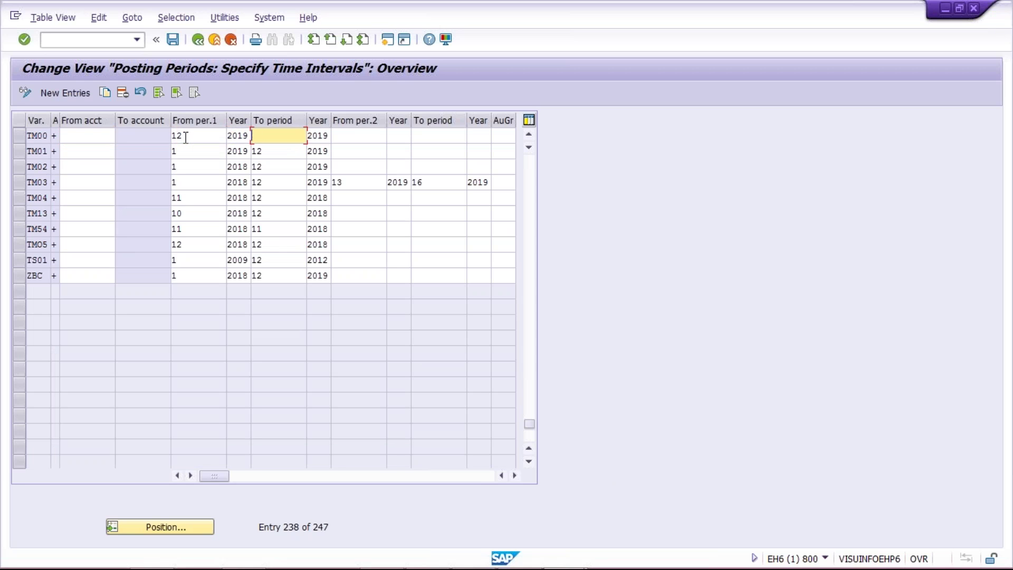
pyautogui.write('12')
# Set both years of TM00's first interval to 2018
pyautogui.click(245, 136)
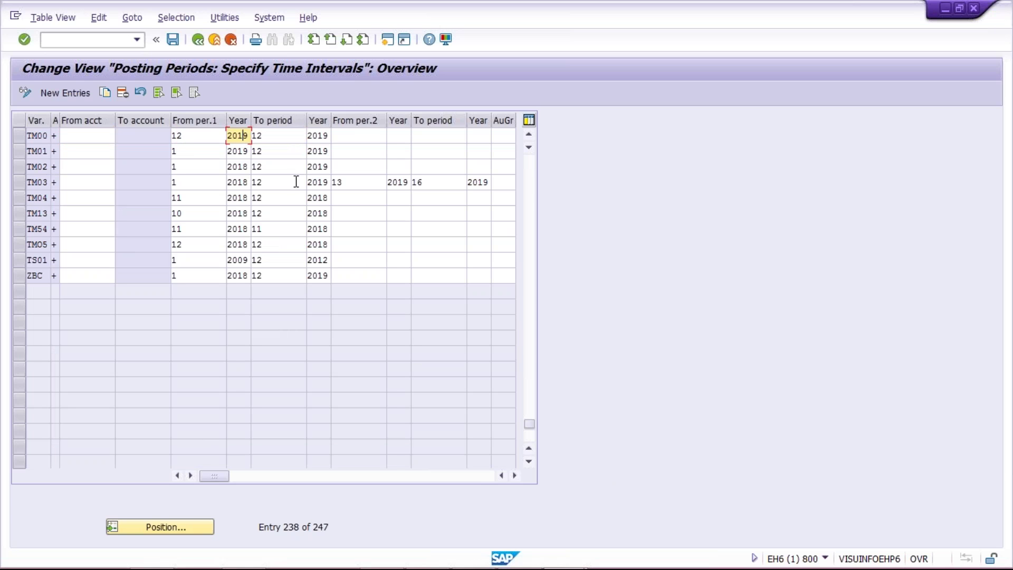
pyautogui.press('Tab')
pyautogui.press('Tab')
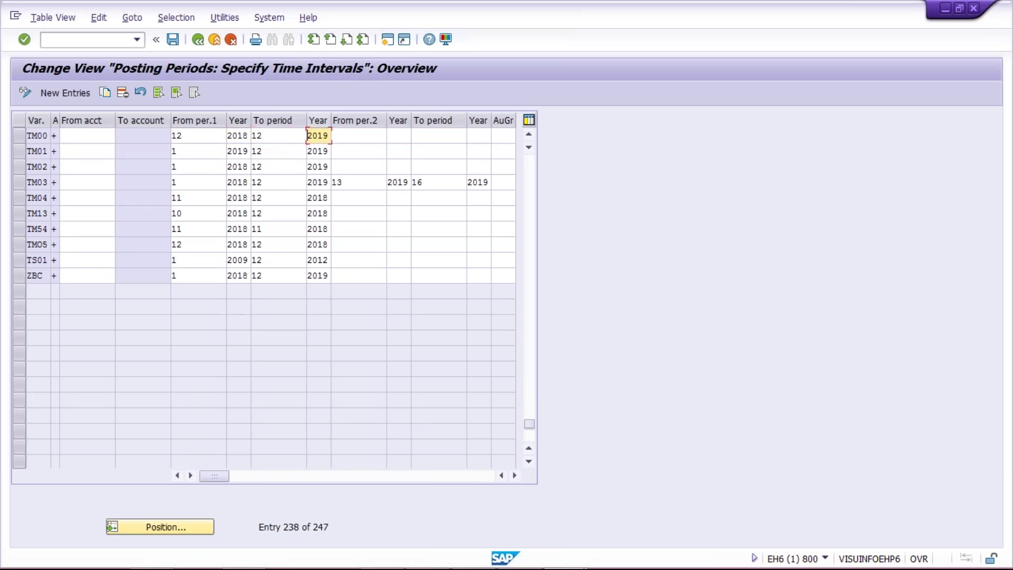
pyautogui.click(324, 136)
pyautogui.write('8')
# Review the starting and ending periods of TM00's first interval
pyautogui.doubleClick(201, 137)
pyautogui.doubleClick(285, 139)
pyautogui.doubleClick(201, 138)
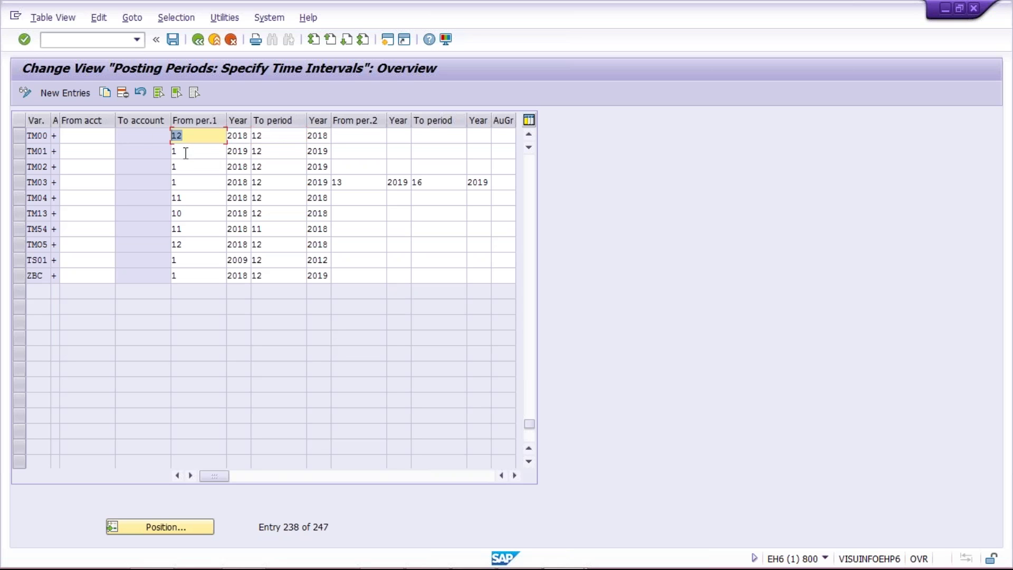
pyautogui.click(196, 138)
pyautogui.click(282, 138)
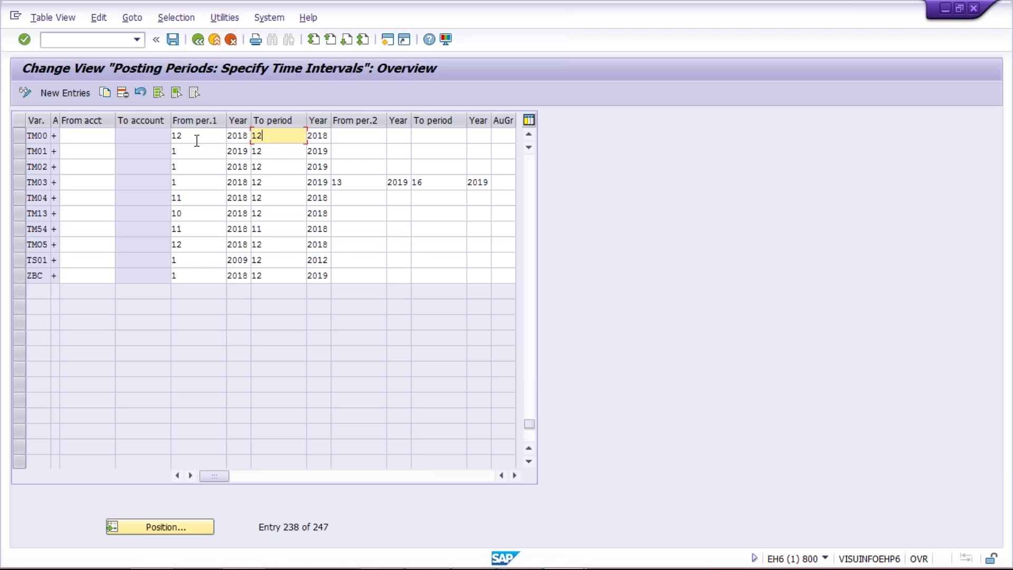
pyautogui.click(195, 139)
# Switch to the Class workbook in Excel and fill TM00 from E7 down through E9 beside TS01 and TC01
pyautogui.moveTo(201, 564)
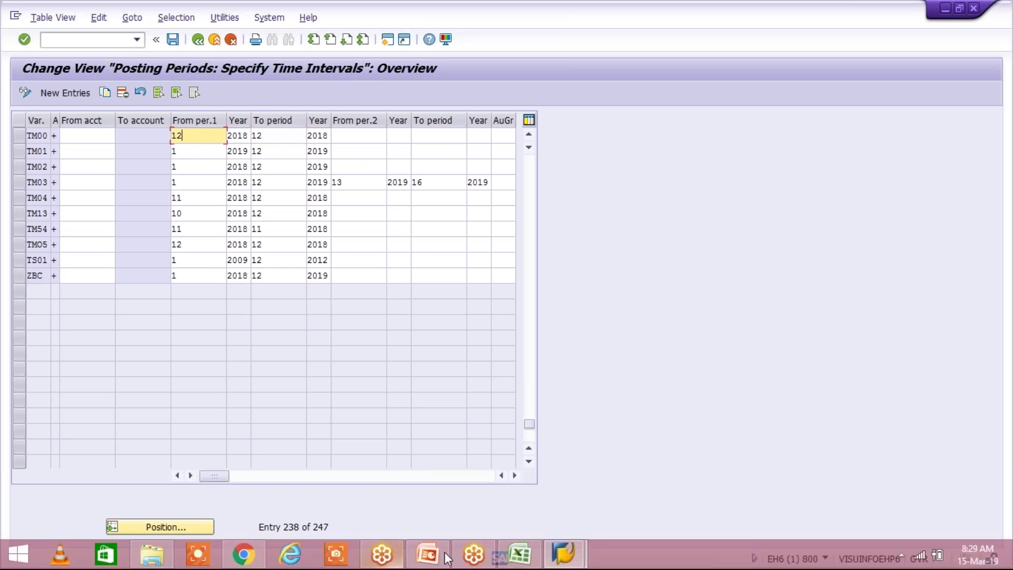
pyautogui.click(519, 555)
pyautogui.click(224, 236)
pyautogui.click(192, 236)
pyautogui.click(224, 236)
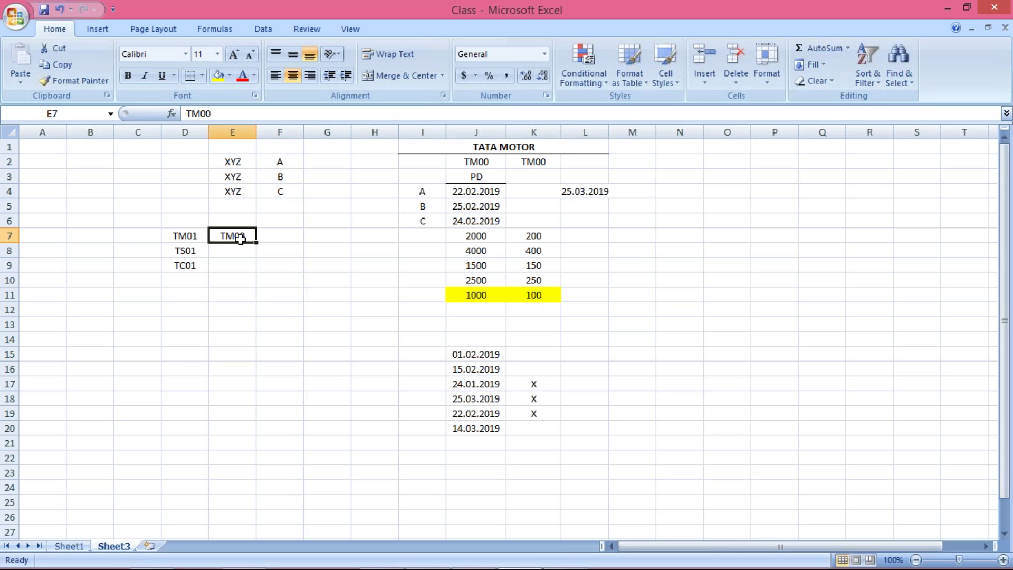
pyautogui.moveTo(239, 236); pyautogui.dragTo(241, 267)
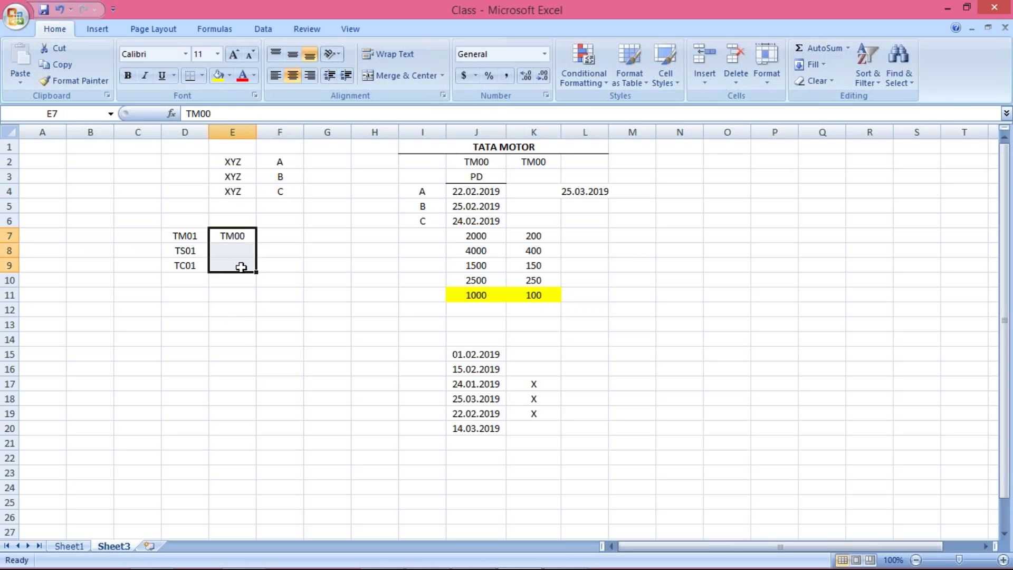
pyautogui.hotkey('ctrl', 'd')
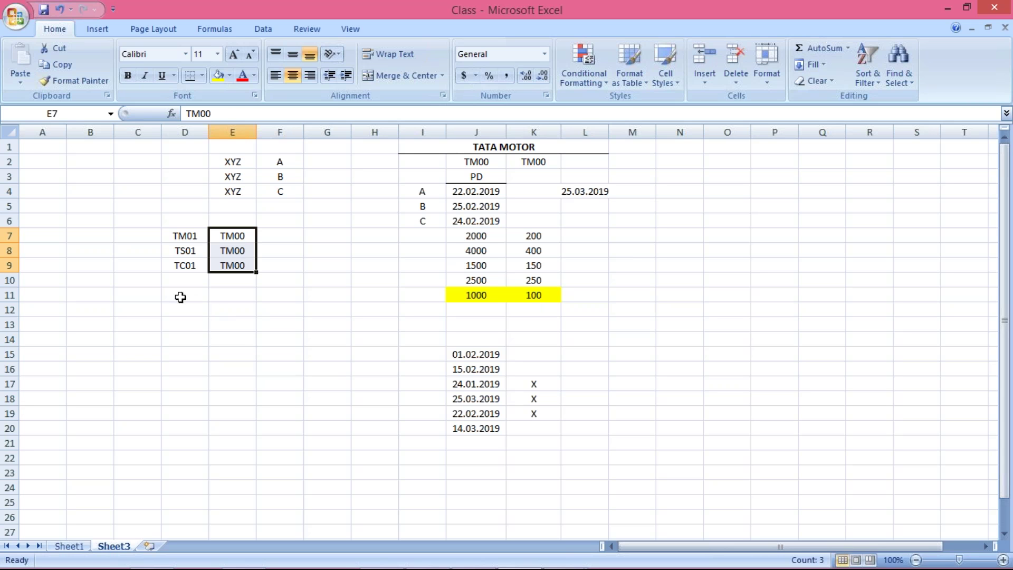
pyautogui.click(180, 298)
pyautogui.moveTo(227, 236); pyautogui.dragTo(232, 265)
# Switch to the SAP posting periods overview, check TM00's first-interval ending period and select the TM00 entry
pyautogui.moveTo(554, 554)
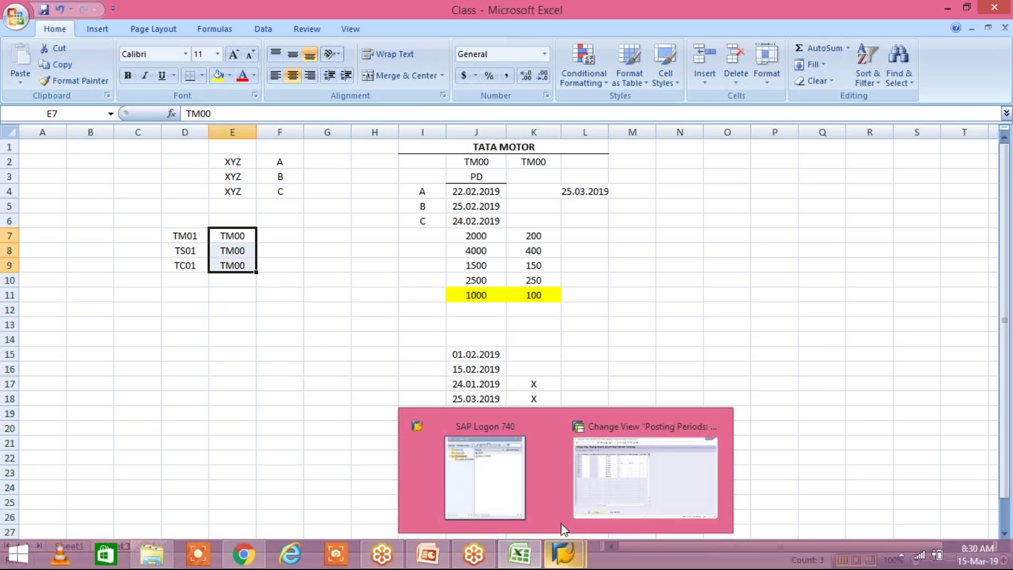
pyautogui.click(572, 519)
pyautogui.click(279, 135)
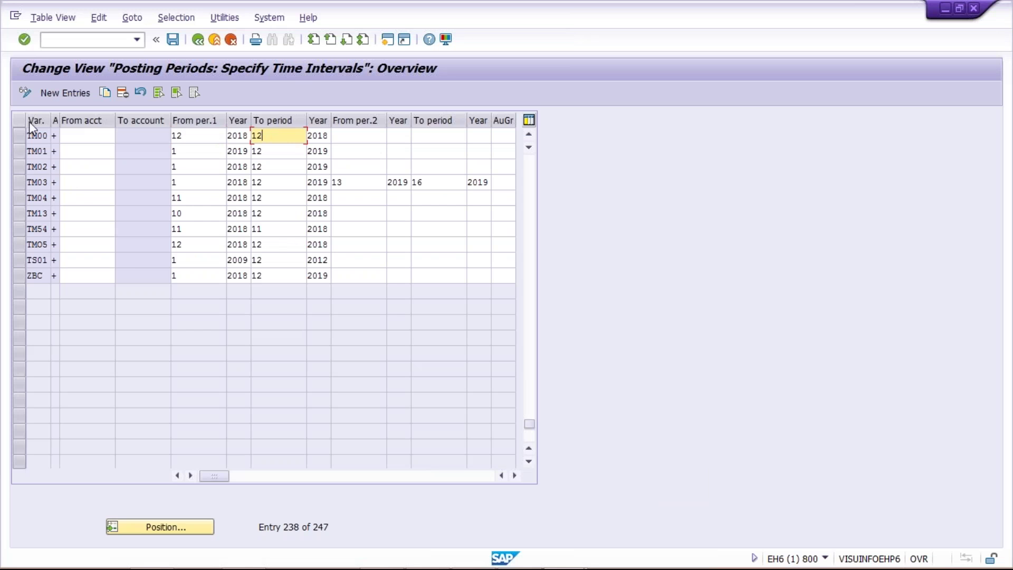
pyautogui.click(22, 136)
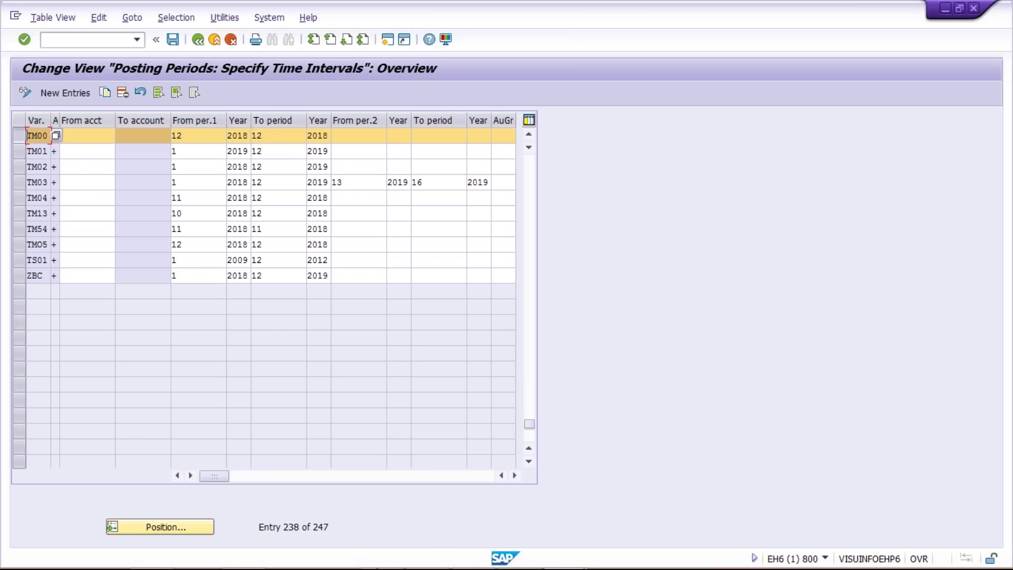
# Switch to the Class workbook in Excel and review the company codes TM01, TS01 and TC01 in D7:D9
pyautogui.moveTo(389, 560)
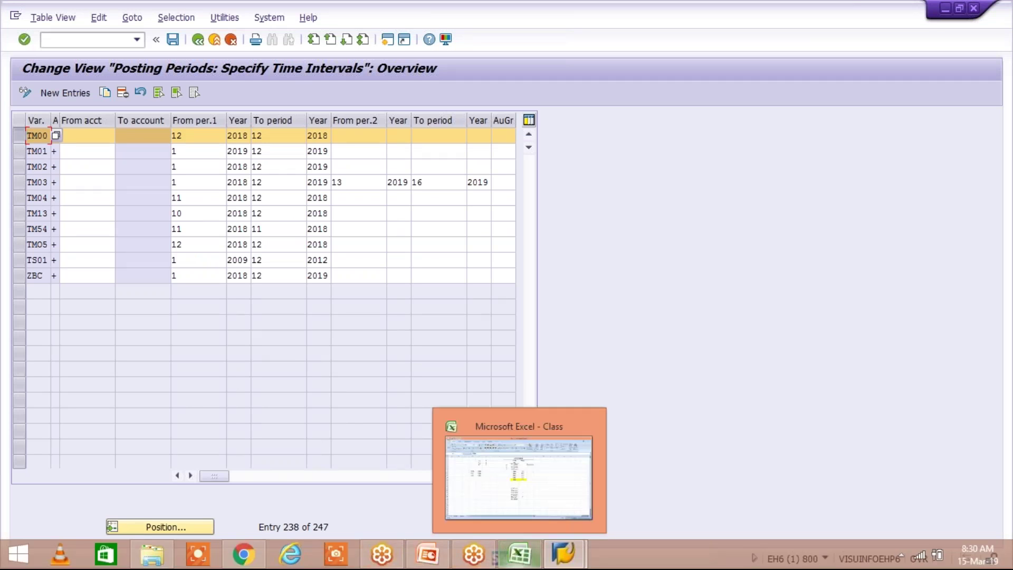
pyautogui.click(520, 554)
pyautogui.click(182, 238)
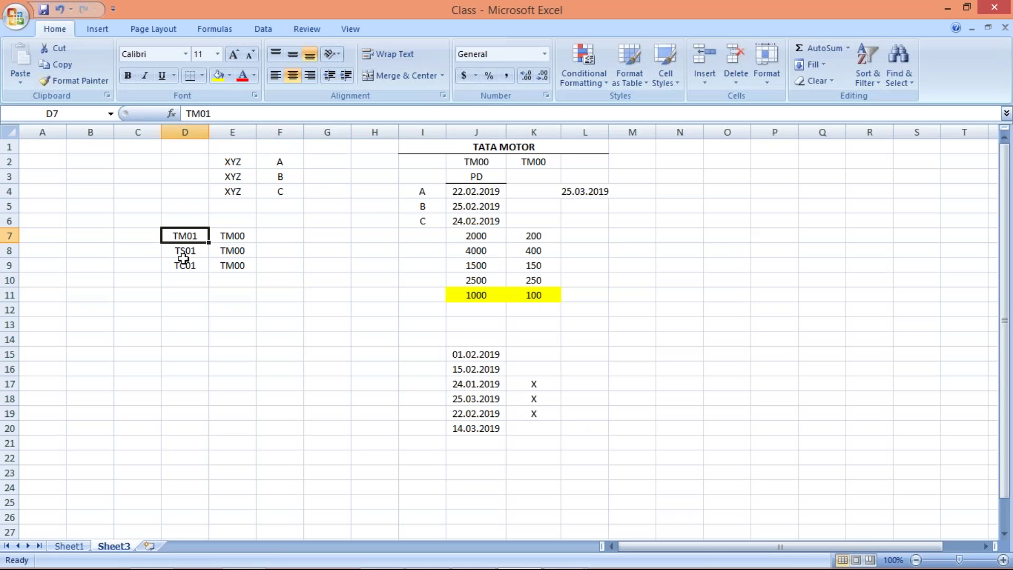
pyautogui.click(184, 264)
pyautogui.click(177, 248)
pyautogui.click(185, 264)
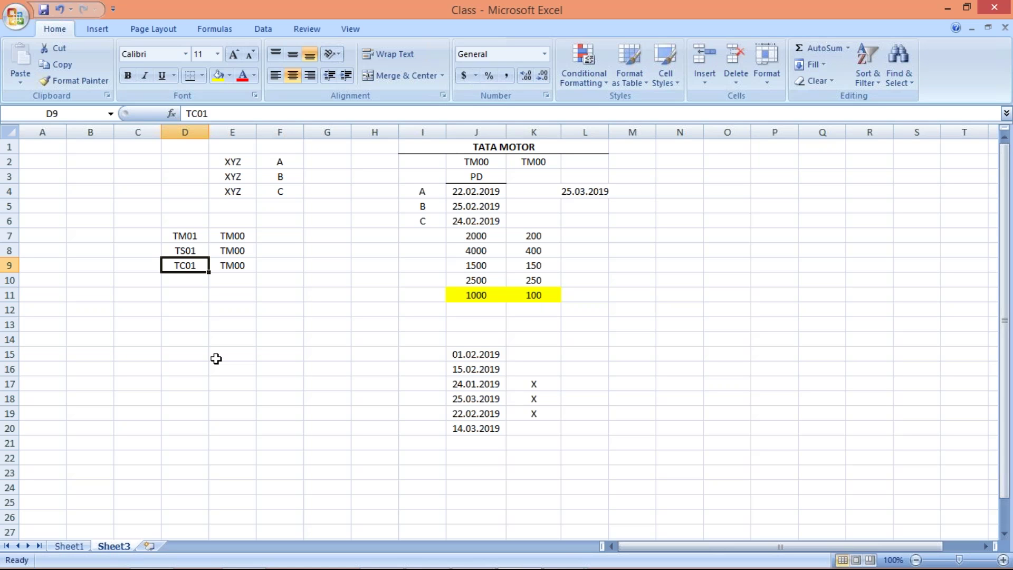
pyautogui.click(178, 288)
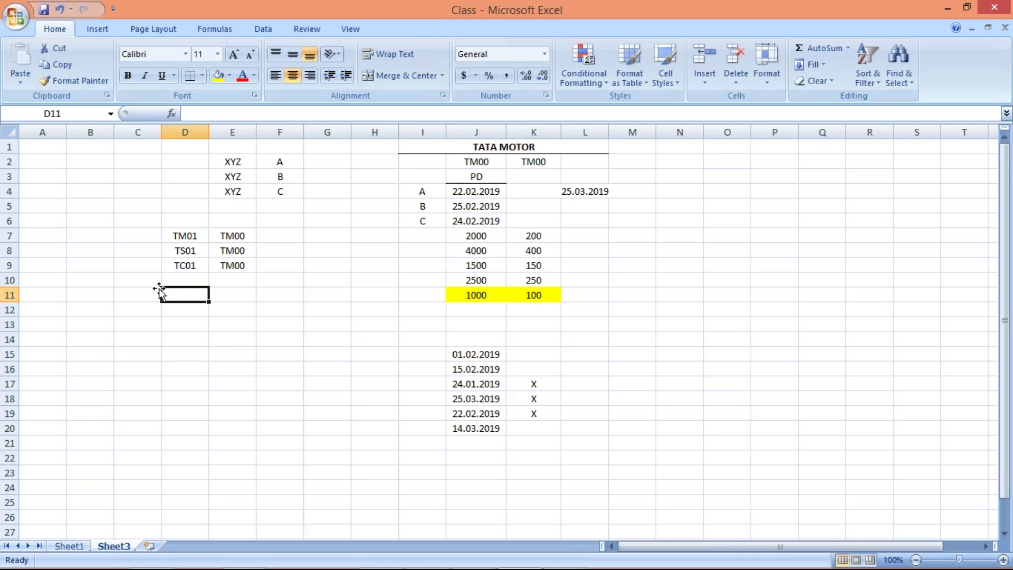
pyautogui.click(206, 280)
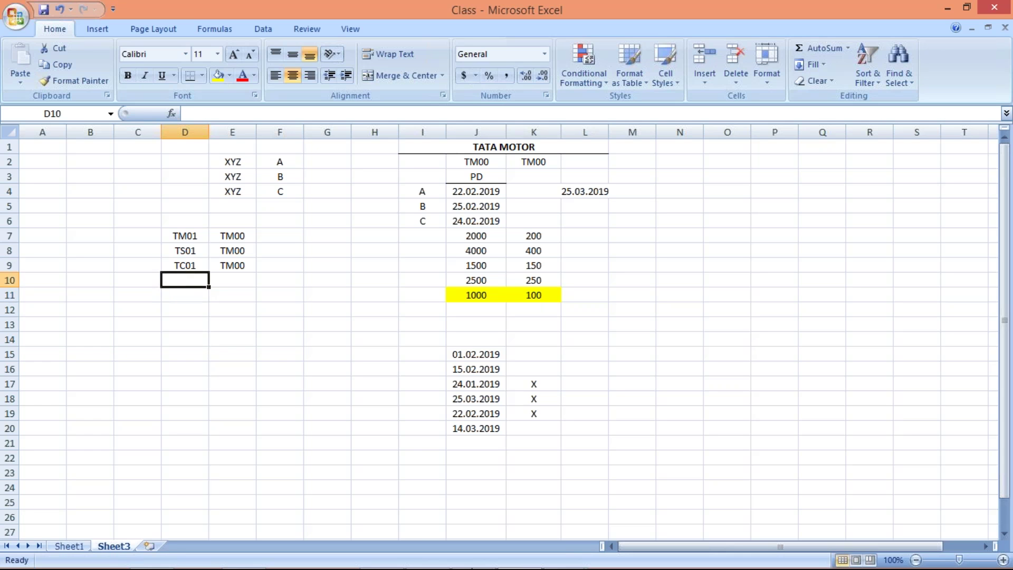
# Switch back to the SAP posting periods overview to review the TM00 entry
pyautogui.moveTo(519, 563)
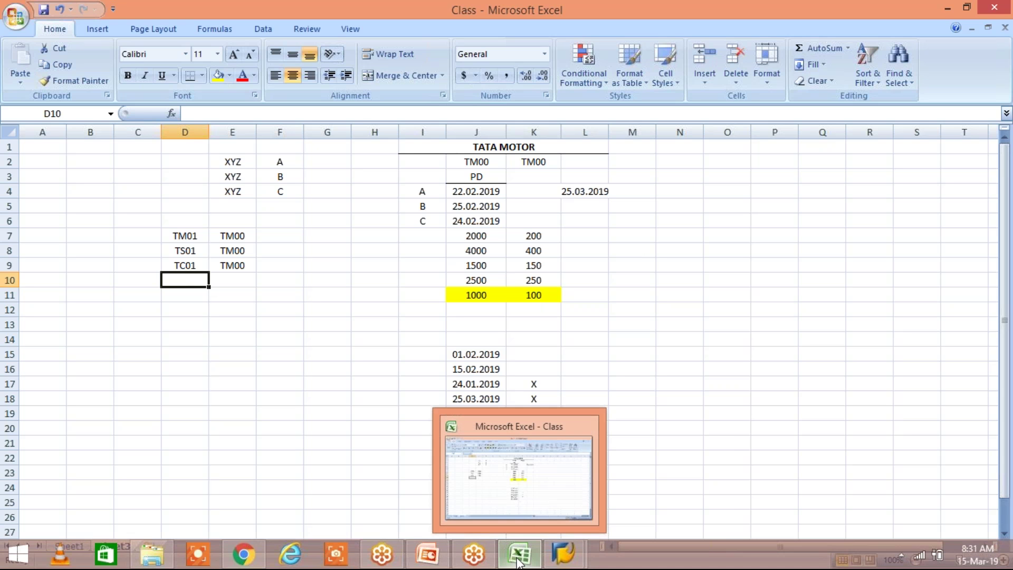
pyautogui.moveTo(579, 563)
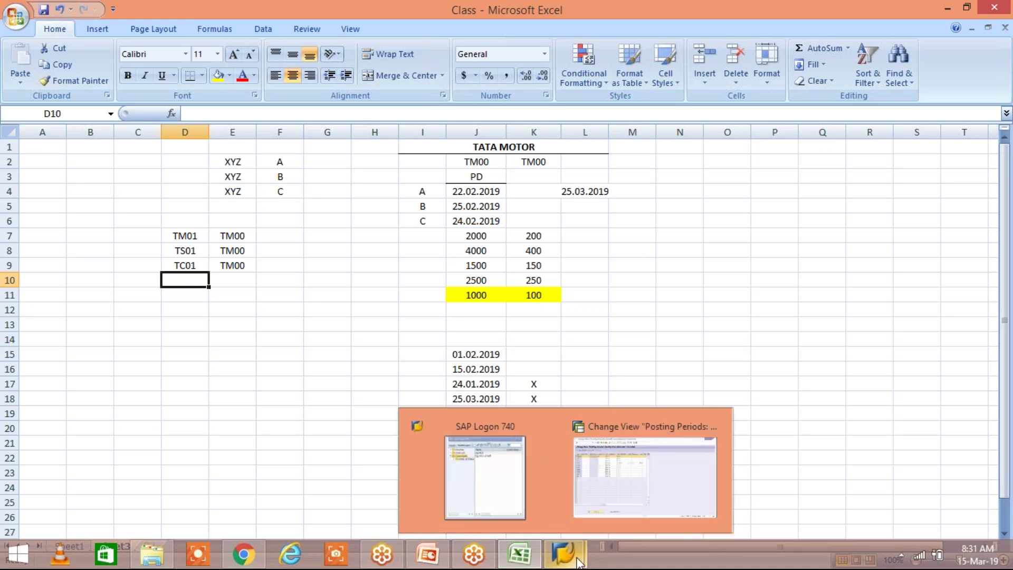
pyautogui.click(605, 505)
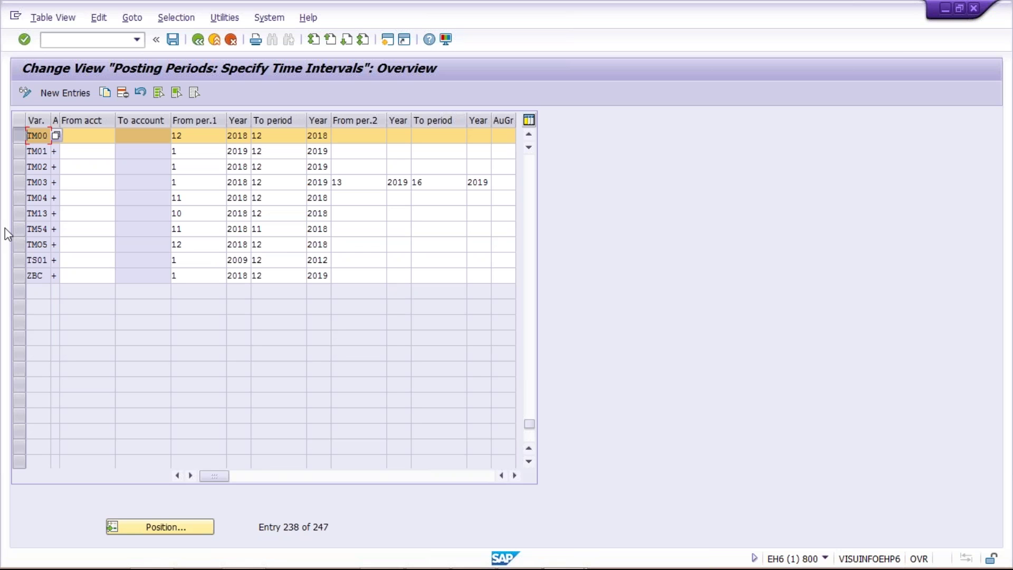
# Switch to the Class workbook in Excel and compare TM01 in D7 with its variant TM00 in E7
pyautogui.moveTo(435, 559)
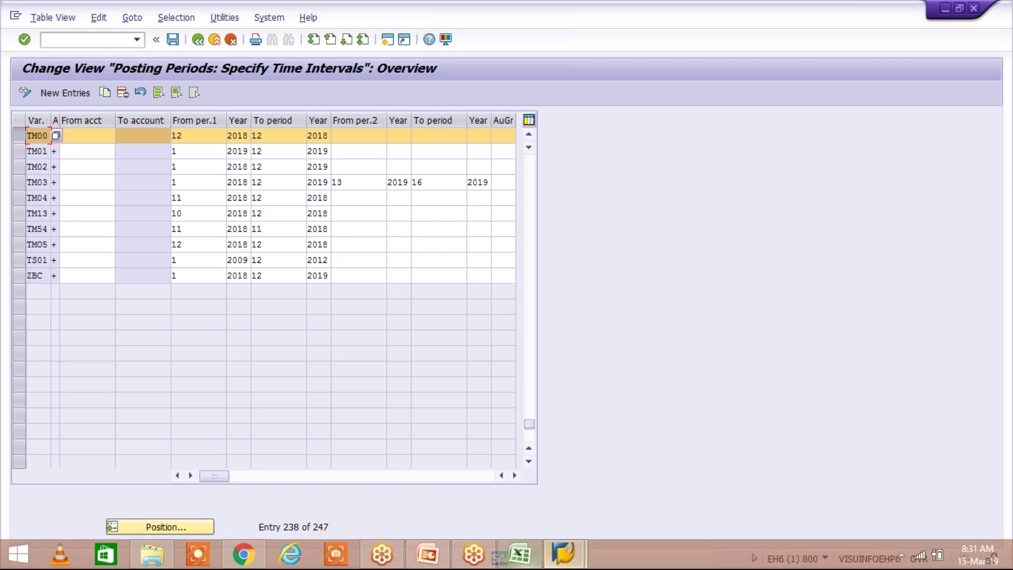
pyautogui.click(520, 554)
pyautogui.click(201, 235)
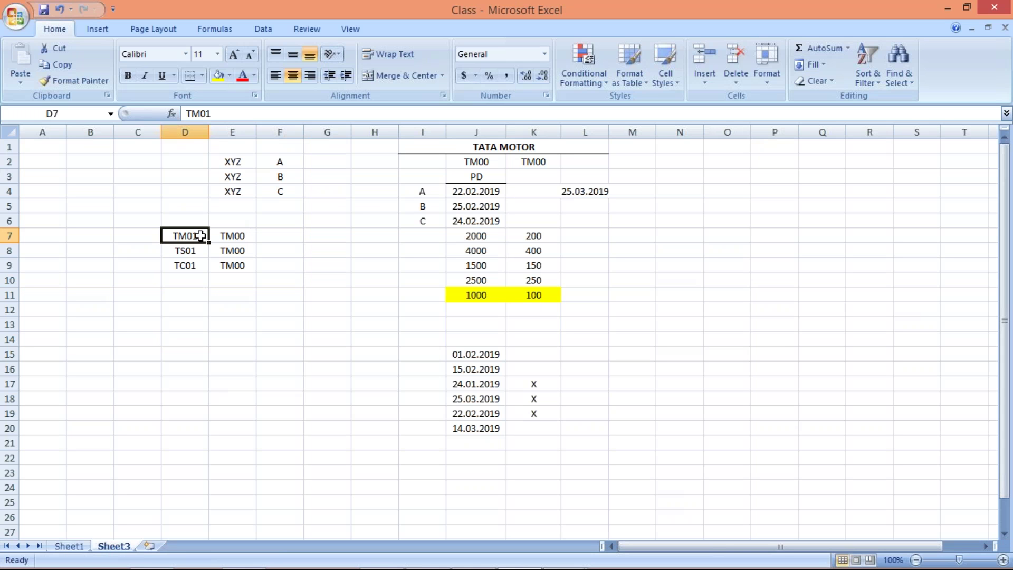
pyautogui.click(236, 233)
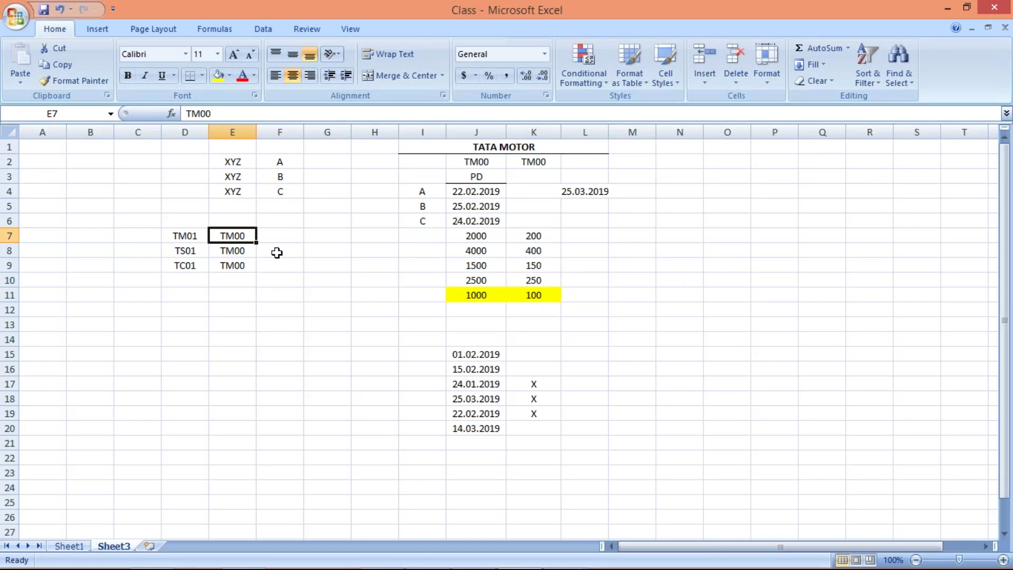
# Switch to the SAP posting periods overview and check the starting and ending periods of TM00's first interval
pyautogui.hotkey('alt', 'Tab')
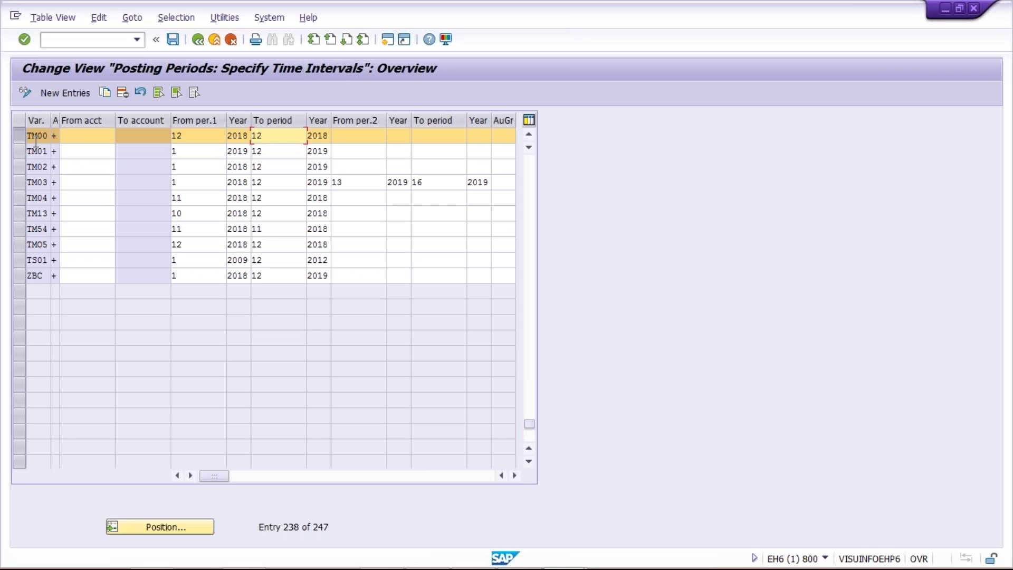
pyautogui.click(194, 138)
pyautogui.click(275, 137)
# Review company code TM01 in D7 of the Class workbook in Excel, then return to the SAP posting periods overview
pyautogui.hotkey('alt', 'Tab')
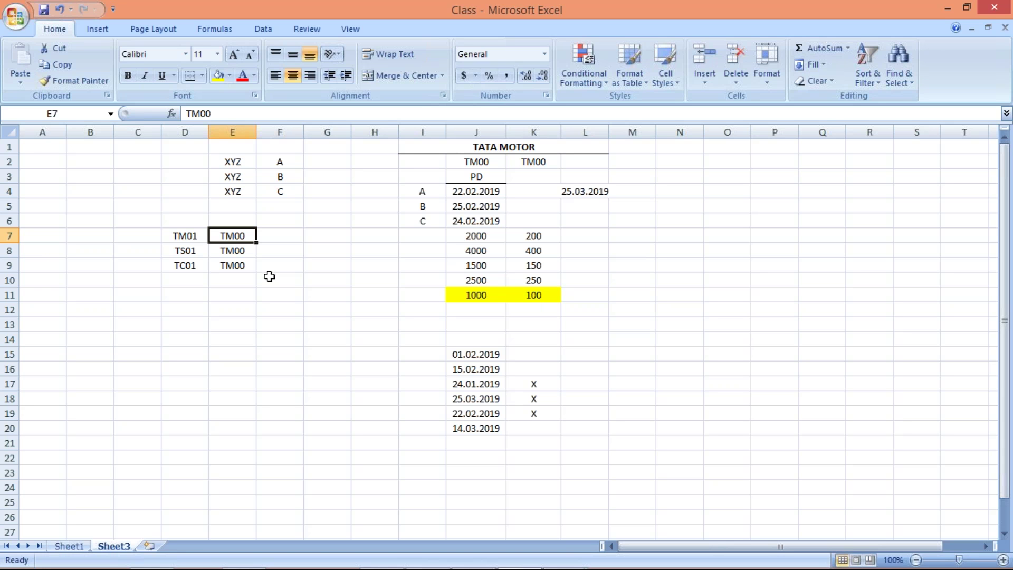
pyautogui.click(184, 236)
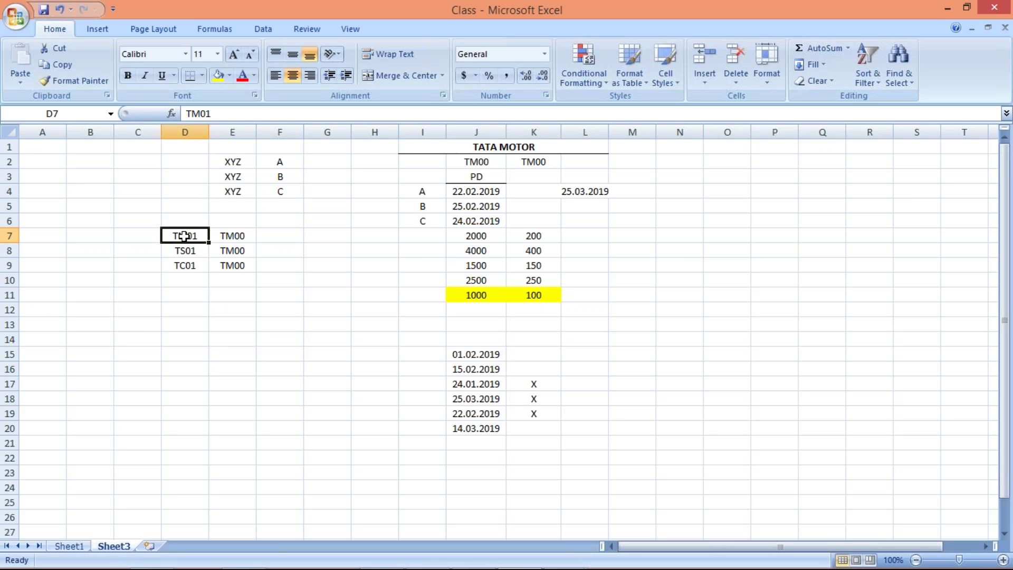
pyautogui.hotkey('alt', 'Tab')
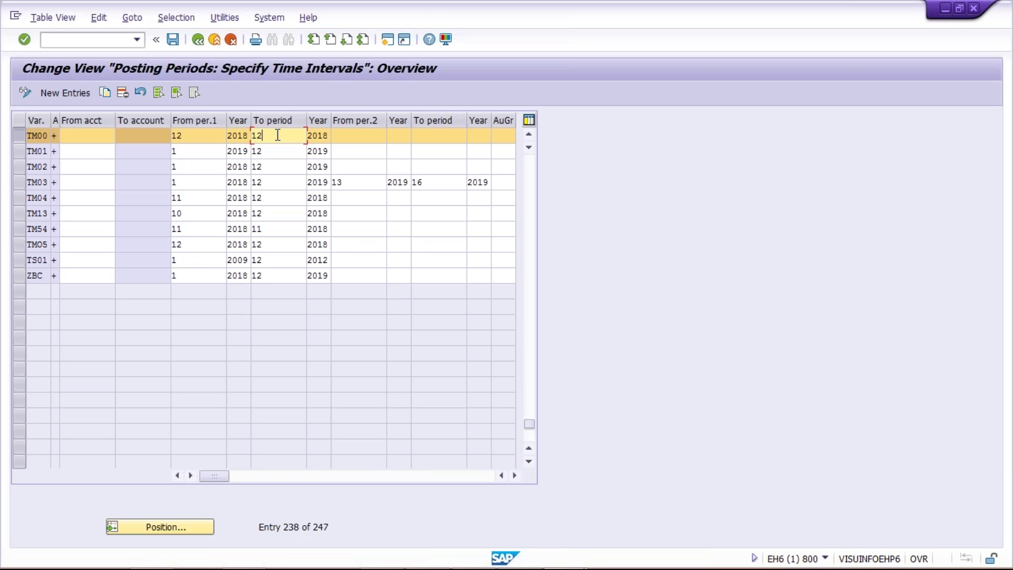
# Switch to the Class workbook in Excel and compare the company codes in D7:D9 with their variants in E7:E9
pyautogui.hotkey('alt', 'Tab')
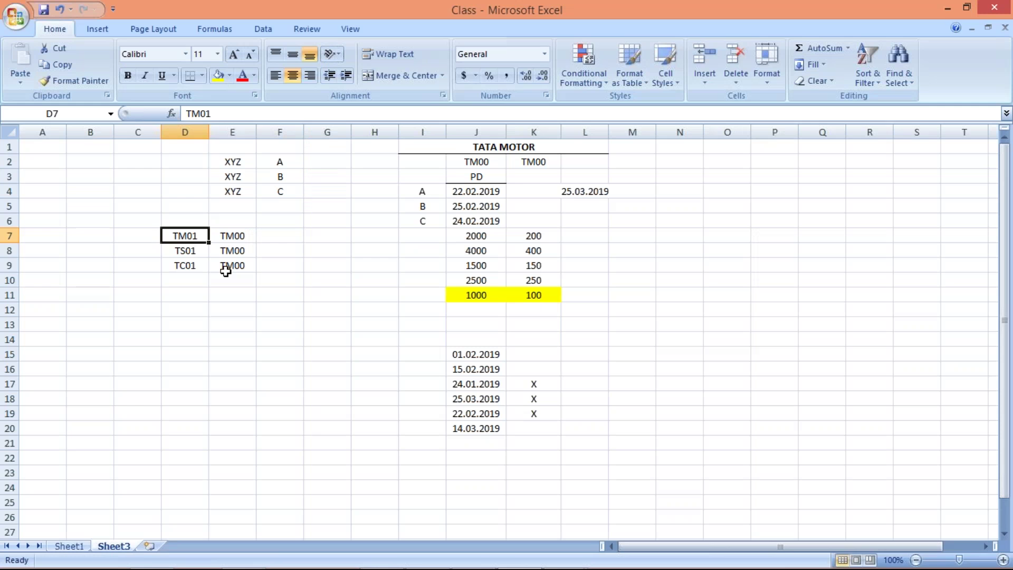
pyautogui.moveTo(224, 235); pyautogui.dragTo(224, 267)
pyautogui.moveTo(185, 235); pyautogui.dragTo(193, 375)
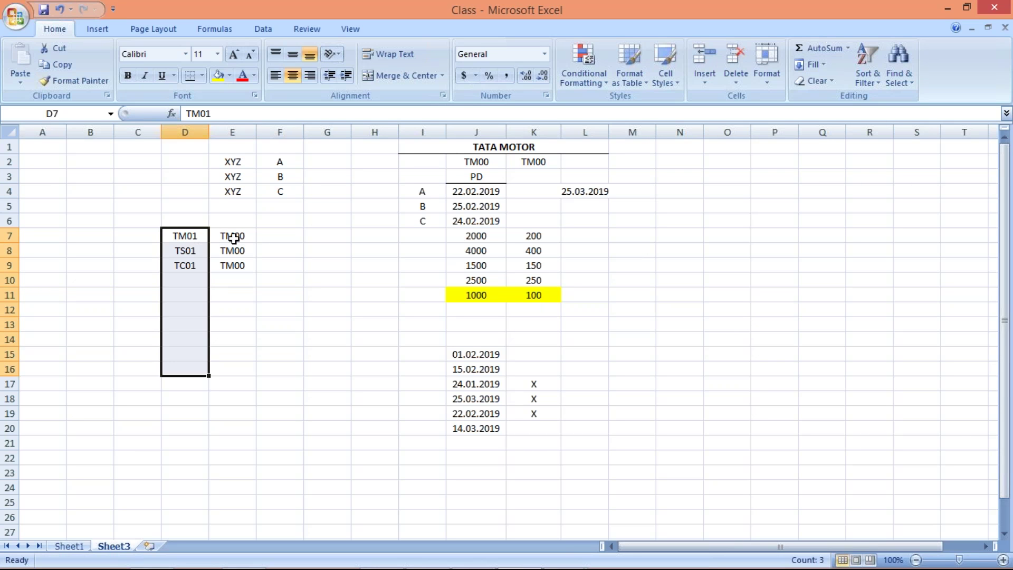
pyautogui.click(233, 238)
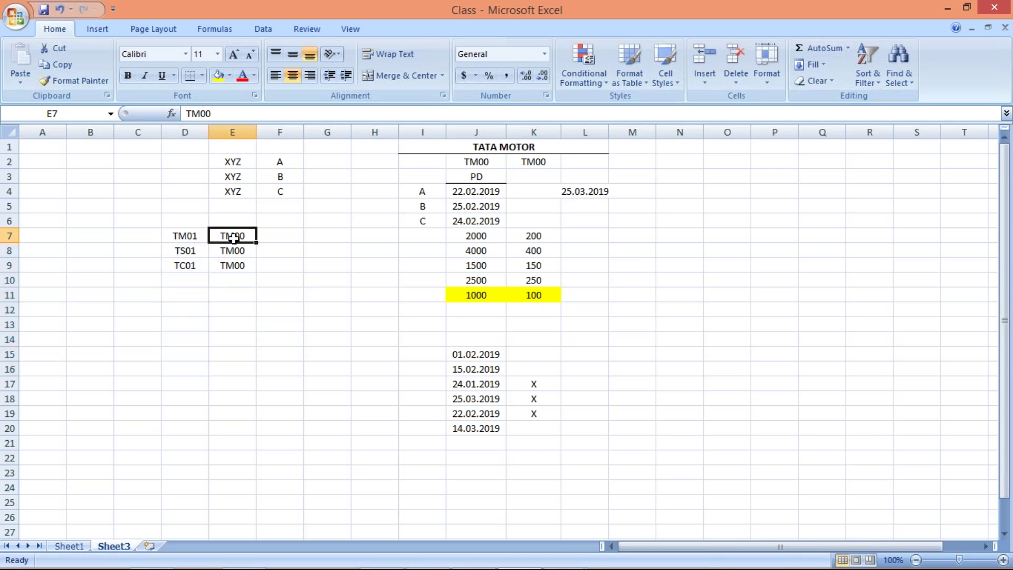
# Check the TM00 entry in SAP, then return to Excel and review the company codes from D7 down against variant TM00 in E7
pyautogui.hotkey('alt', 'Tab')
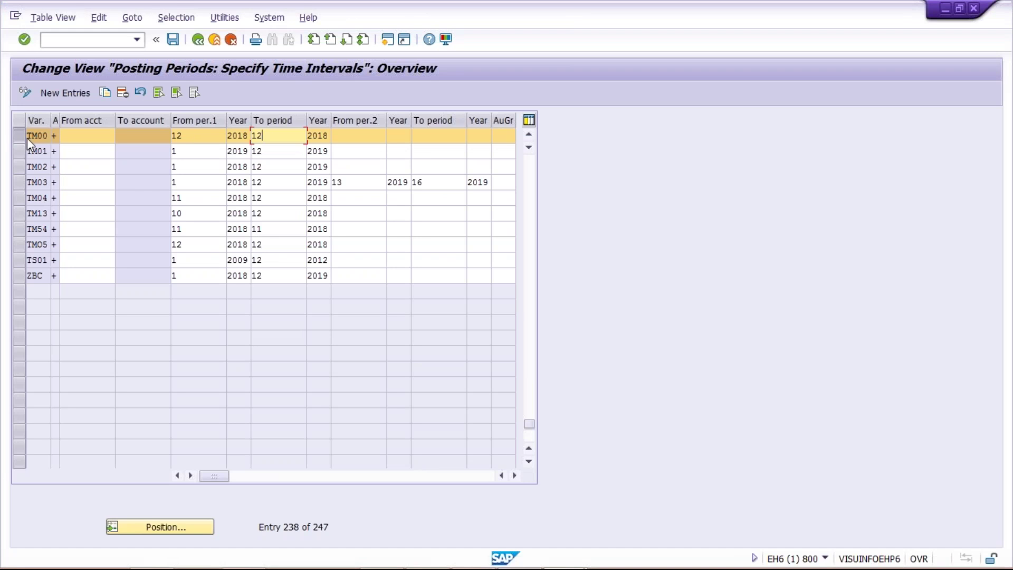
pyautogui.hotkey('alt', 'Tab')
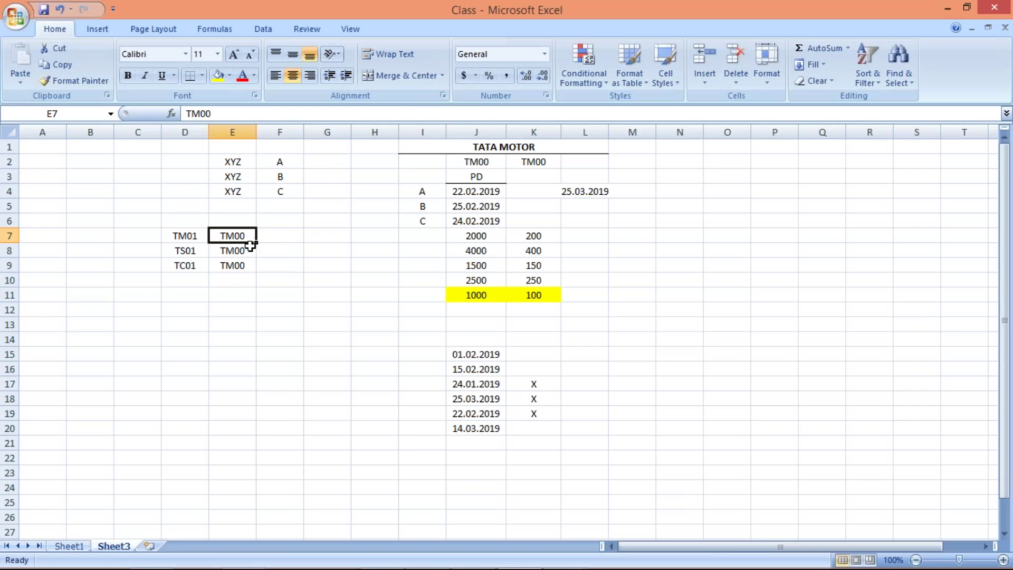
pyautogui.moveTo(187, 229); pyautogui.dragTo(190, 353)
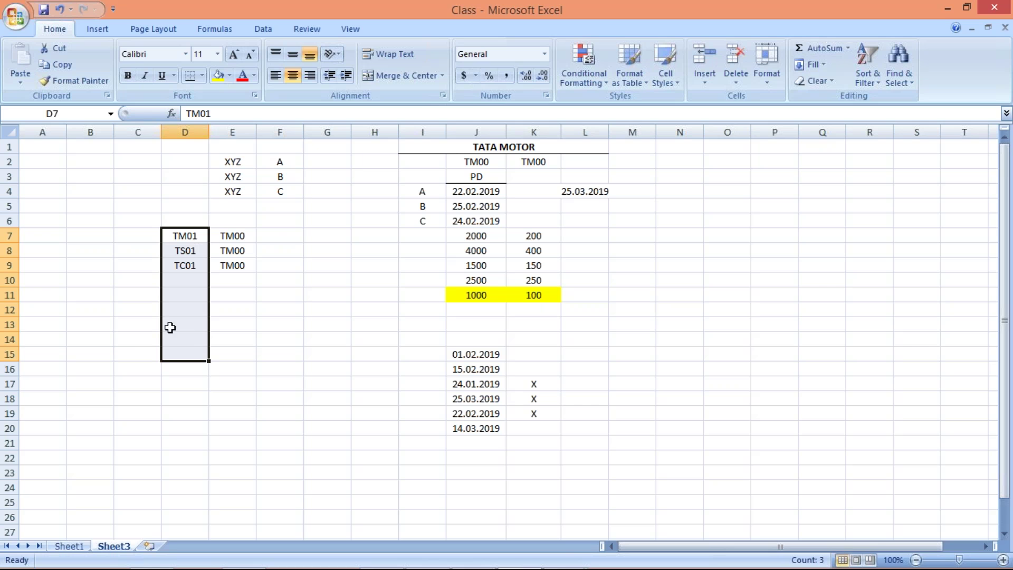
pyautogui.click(246, 235)
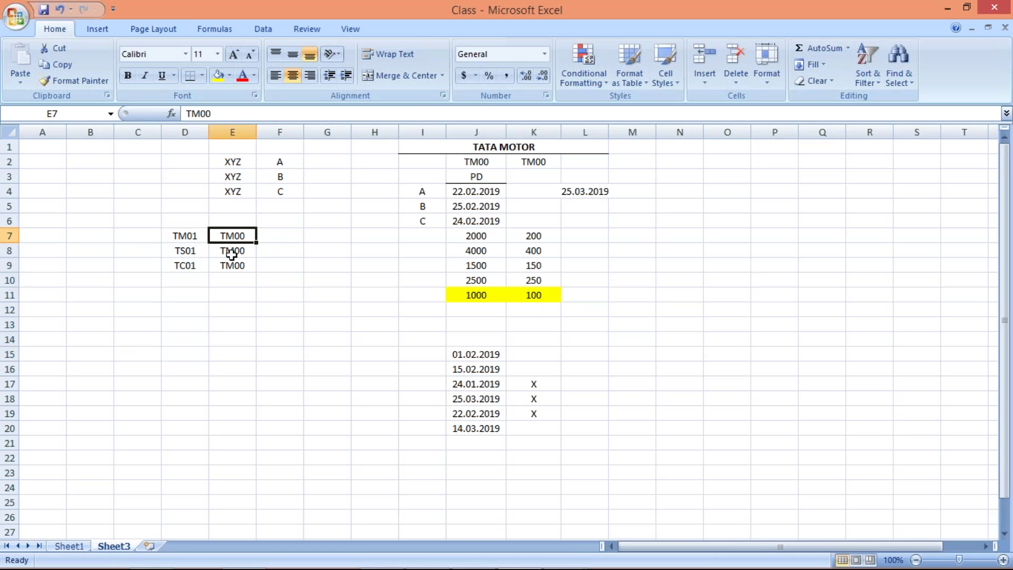